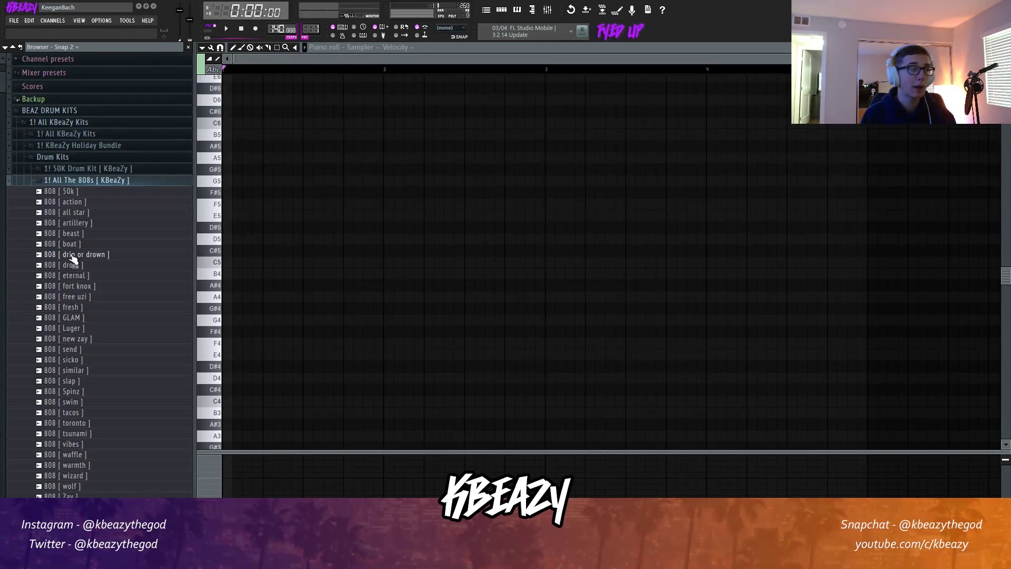
Browse to the God Mode Loop Kit in the Loop Kits folder and bring up the playlist.
{"action": "left_click", "coordinate": [57, 158]}
{"action": "left_click", "coordinate": [57, 179]}
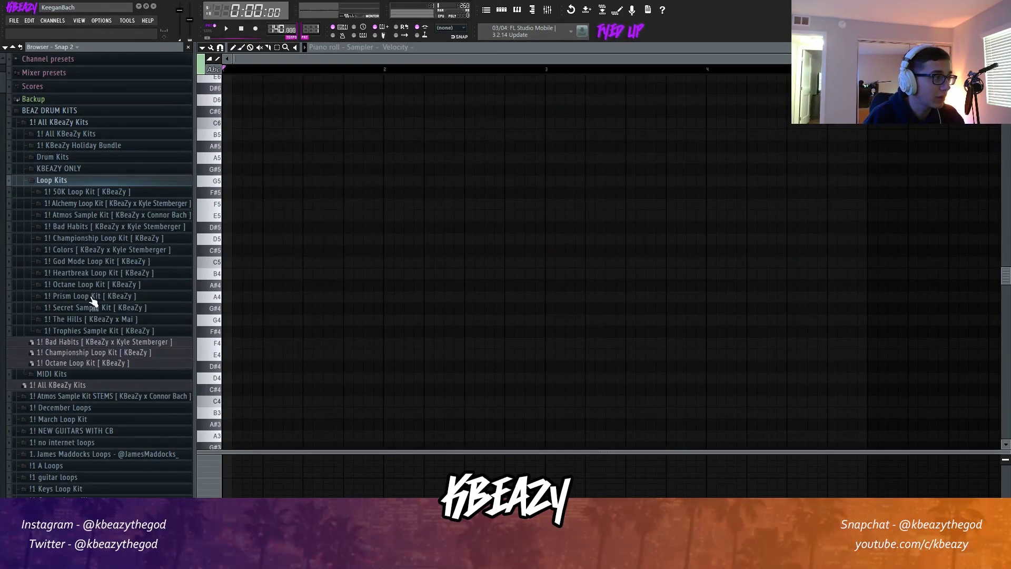
{"action": "left_click", "coordinate": [89, 262]}
{"action": "left_click", "coordinate": [487, 12]}
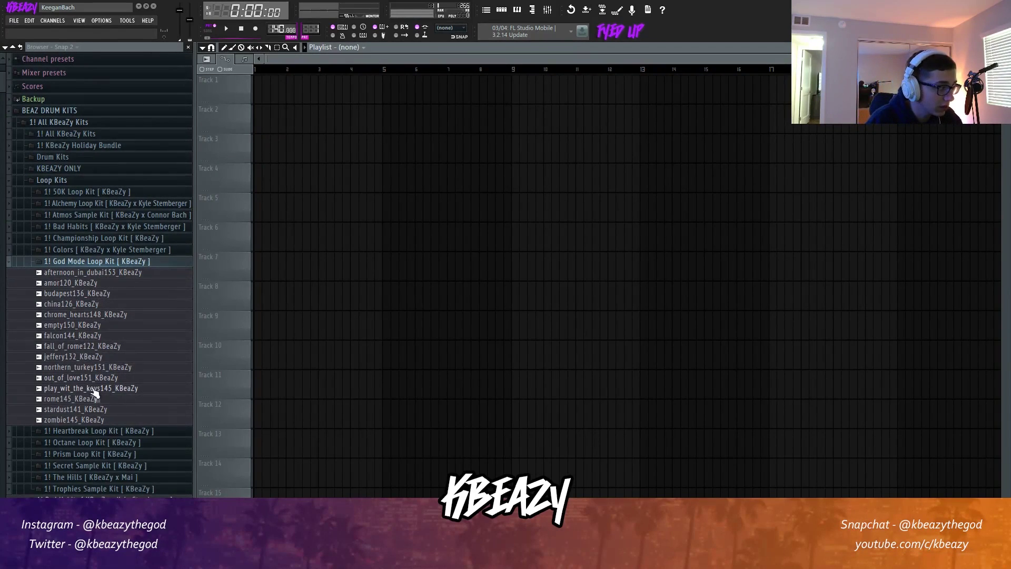
Place the afternoon_in_dubai153_KBeaZy loop at the start of Track 1 and set the project tempo to 153 BPM.
{"action": "left_click", "coordinate": [74, 272]}
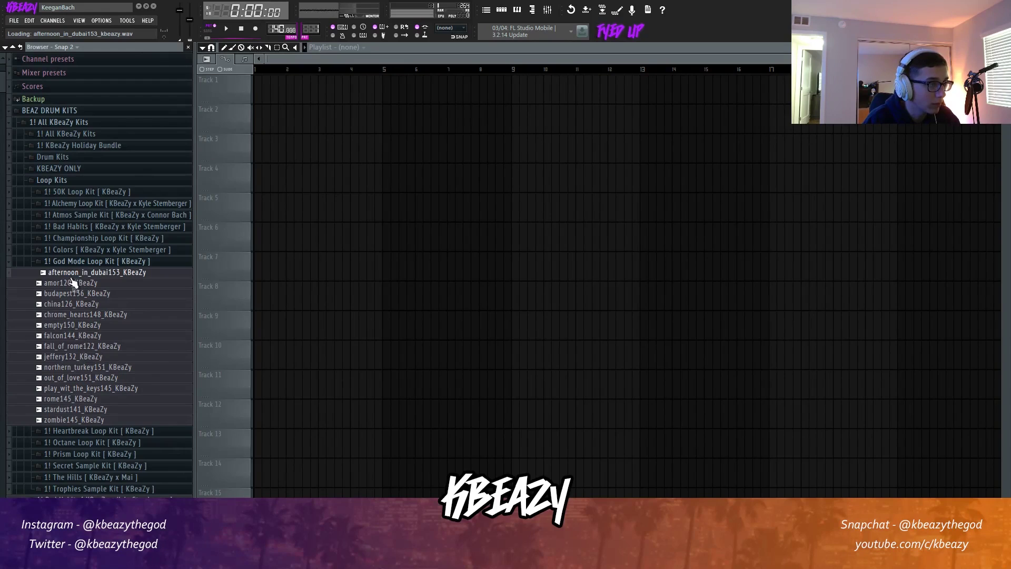
{"action": "left_click_drag", "start_coordinate": [73, 278], "coordinate": [234, 78]}
{"action": "left_click_drag", "start_coordinate": [277, 30], "coordinate": [277, 23]}
Set the afternoon_in_dubai loop's time-stretching mode to Pro transient in its channel settings.
{"action": "double_click", "coordinate": [552, 91]}
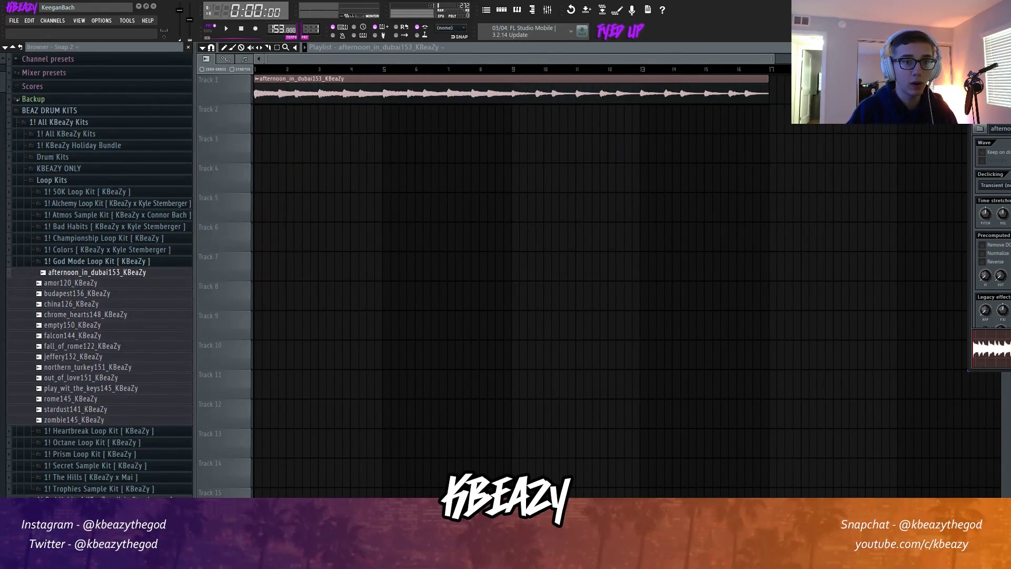
{"action": "left_click_drag", "start_coordinate": [998, 81], "coordinate": [664, 157]}
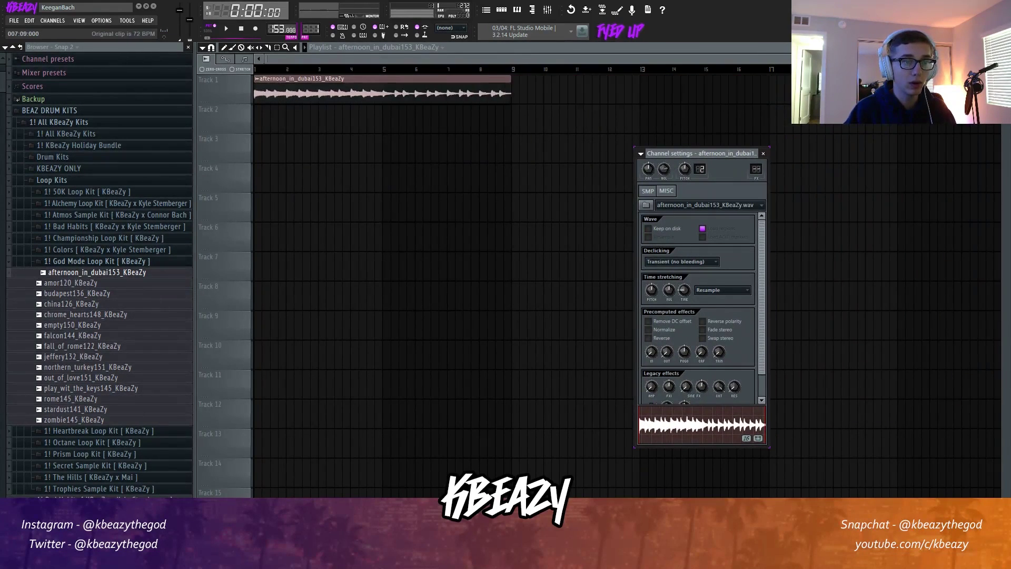
{"action": "left_click", "coordinate": [710, 291]}
{"action": "left_click", "coordinate": [713, 324]}
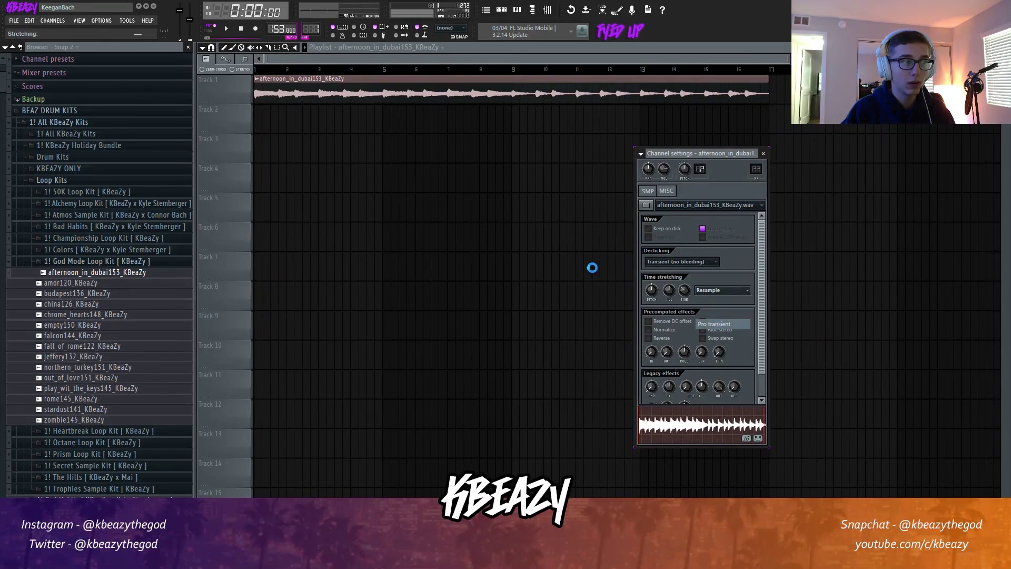
Place a four-bar Pattern 1 clip at the start of Track 2 and select bars 1 to 4 for looping.
{"action": "left_click", "coordinate": [300, 130]}
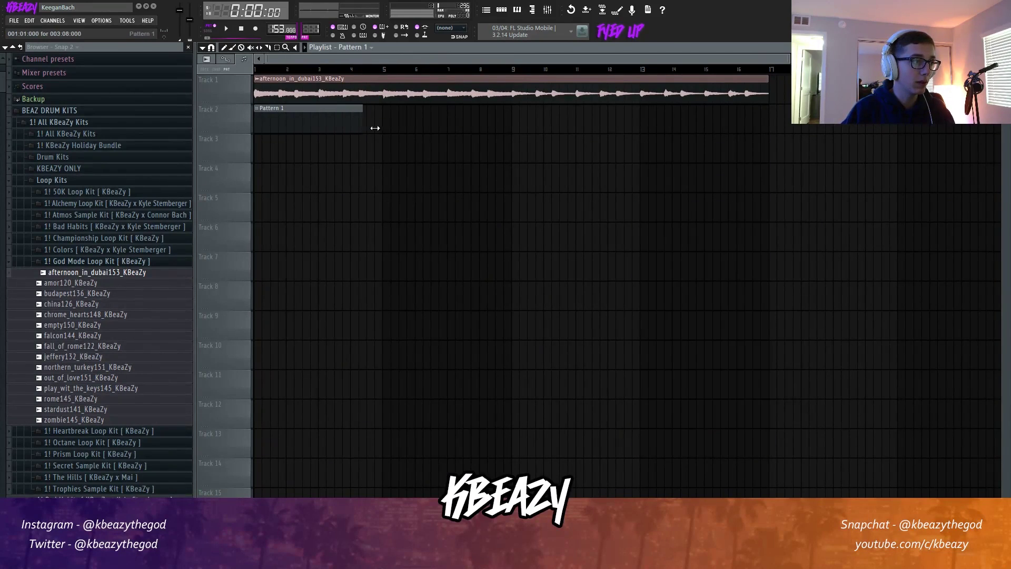
{"action": "left_click_drag", "start_coordinate": [385, 73], "coordinate": [255, 70]}
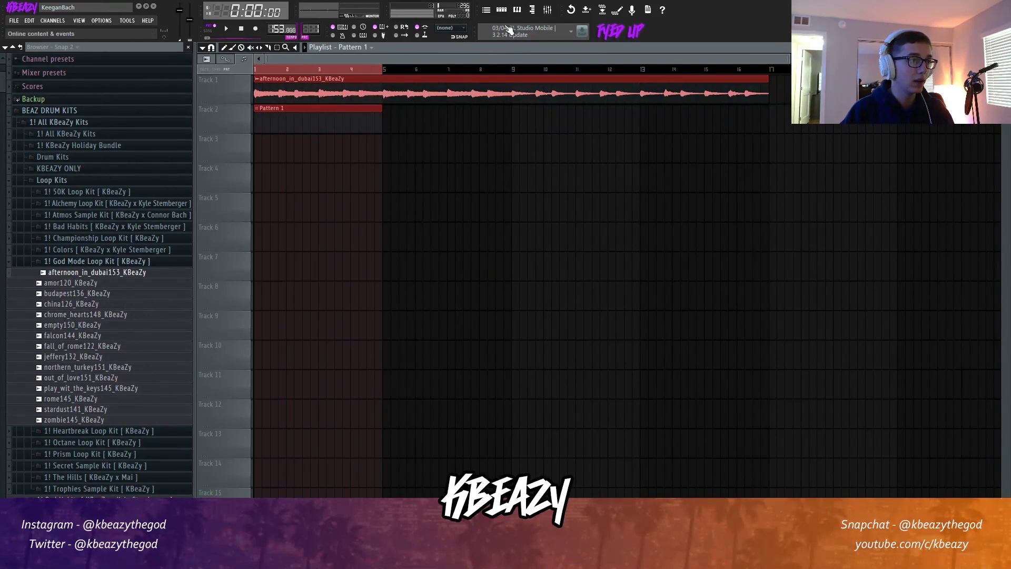
Show all channels in the channel rack and add 808 [ eternal ] from the All The 808s kit, set to cut itself.
{"action": "left_click", "coordinate": [501, 9]}
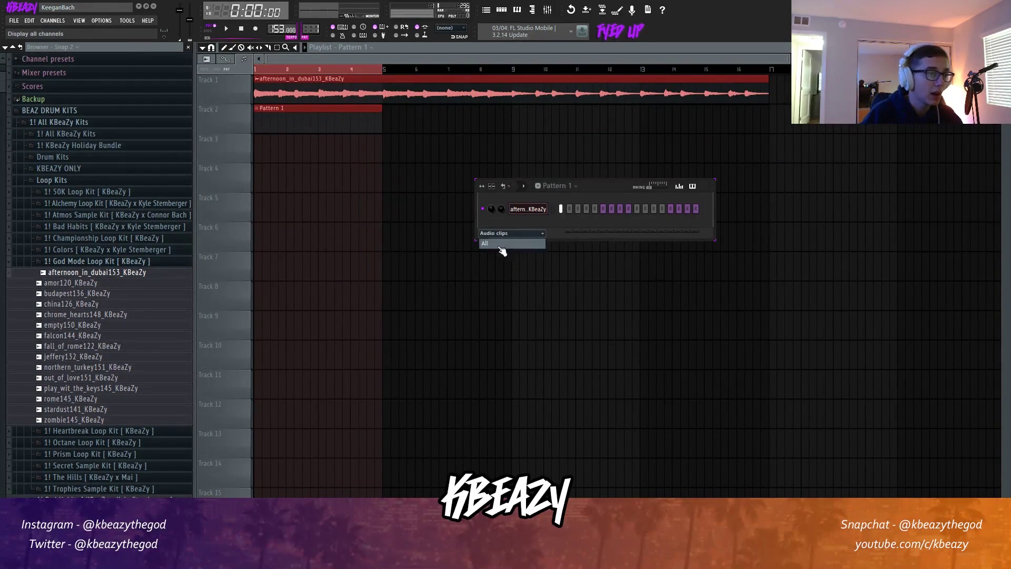
{"action": "left_click", "coordinate": [499, 246]}
{"action": "left_click", "coordinate": [41, 261]}
{"action": "left_click", "coordinate": [59, 180]}
{"action": "left_click", "coordinate": [56, 157]}
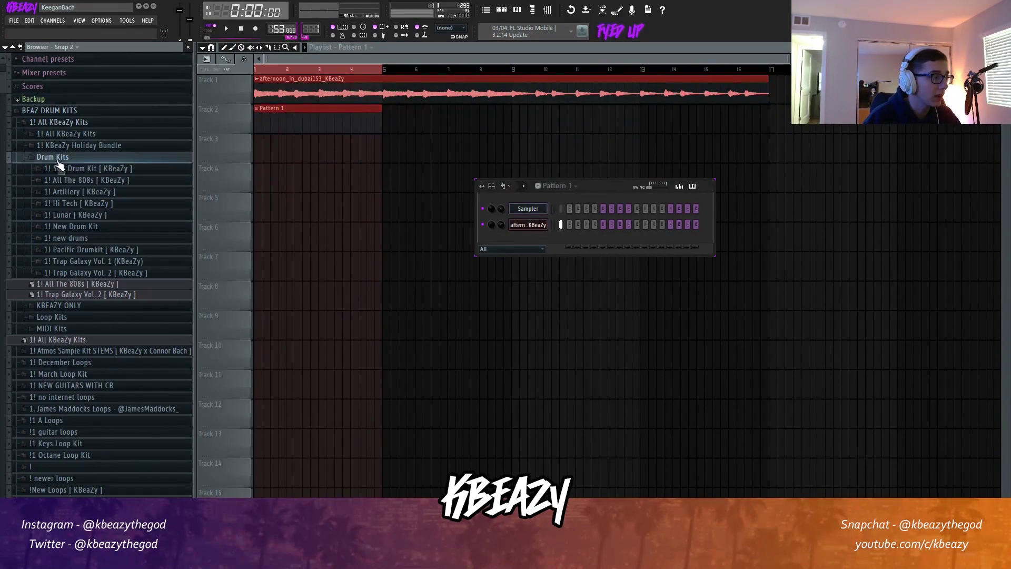
{"action": "left_click", "coordinate": [67, 180]}
{"action": "left_click_drag", "start_coordinate": [73, 275], "coordinate": [502, 242]}
{"action": "left_click", "coordinate": [685, 193]}
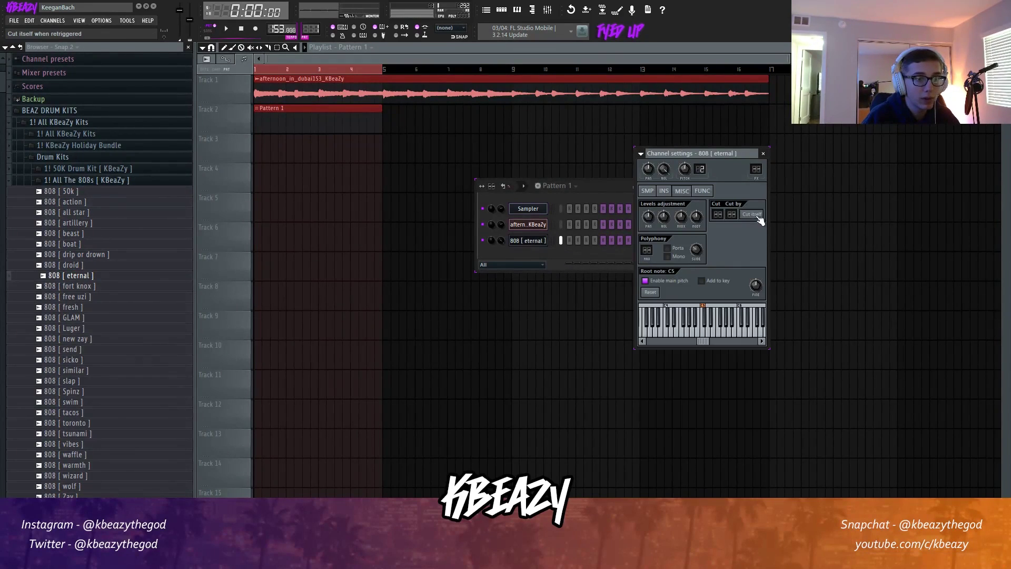
Switch the piano roll from the Sampler channel to the 808 [ eternal ] channel.
{"action": "left_click", "coordinate": [517, 9]}
{"action": "left_click", "coordinate": [307, 48]}
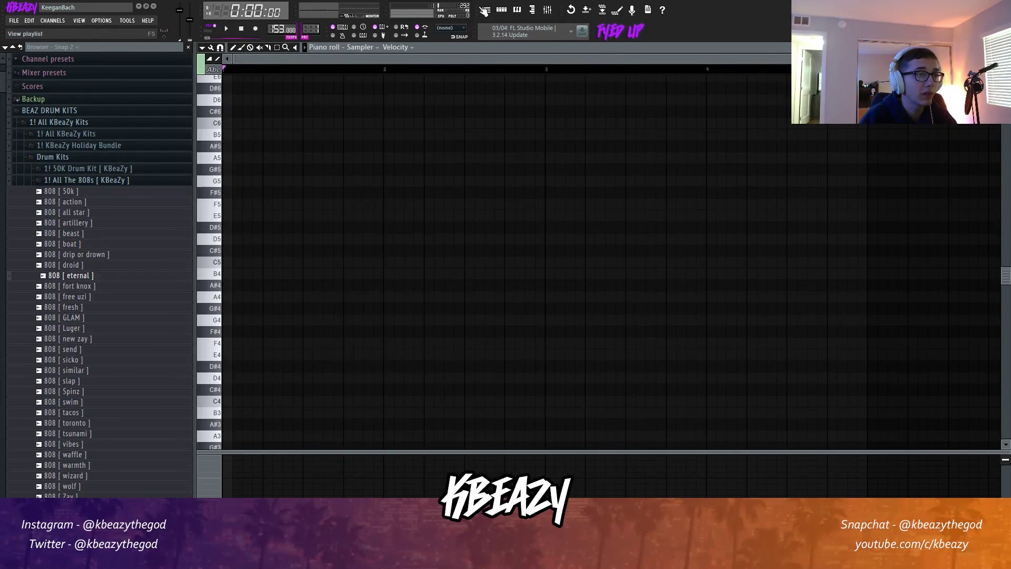
{"action": "left_click", "coordinate": [484, 10]}
{"action": "left_click", "coordinate": [307, 47]}
{"action": "left_click", "coordinate": [520, 10]}
{"action": "key", "text": "space"}
{"action": "key", "text": "space"}
{"action": "key", "text": "space"}
{"action": "left_click", "coordinate": [231, 193]}
{"action": "left_click", "coordinate": [361, 48]}
{"action": "left_click", "coordinate": [364, 93]}
{"action": "scroll", "coordinate": [230, 136], "scroll_direction": "up", "scroll_amount": 2}
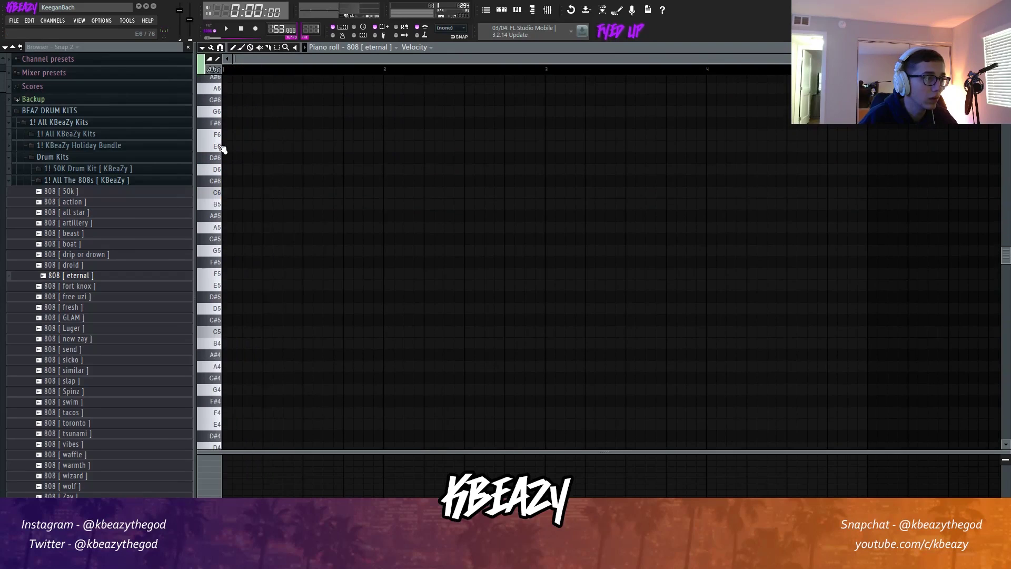
Add 808 notes G6 at the start of bar 1, G#6 on its fourth beat and C7 in bar 2, auditioning them with the loop.
{"action": "left_click", "coordinate": [232, 111]}
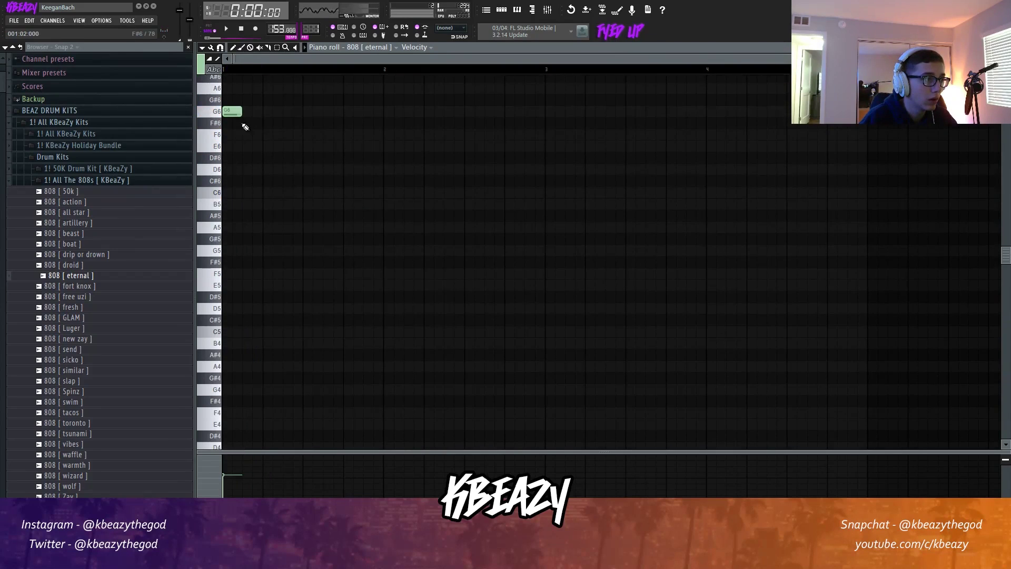
{"action": "scroll", "coordinate": [230, 121], "scroll_direction": "up", "scroll_amount": 2}
{"action": "key", "text": "space"}
{"action": "left_click", "coordinate": [344, 169]}
{"action": "key", "text": "space"}
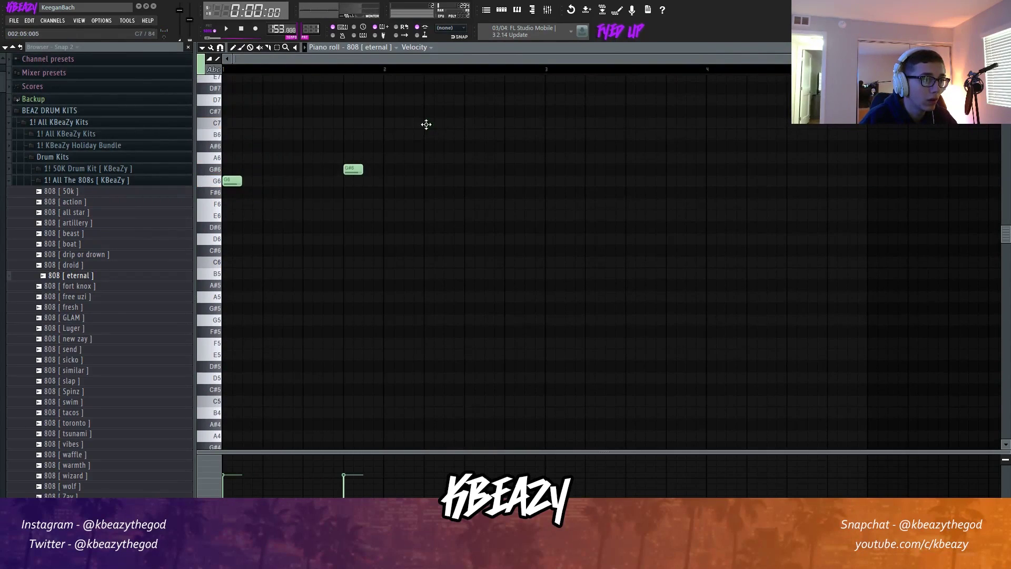
{"action": "key", "text": "space"}
{"action": "scroll", "coordinate": [535, 113], "scroll_direction": "down", "scroll_amount": 1}
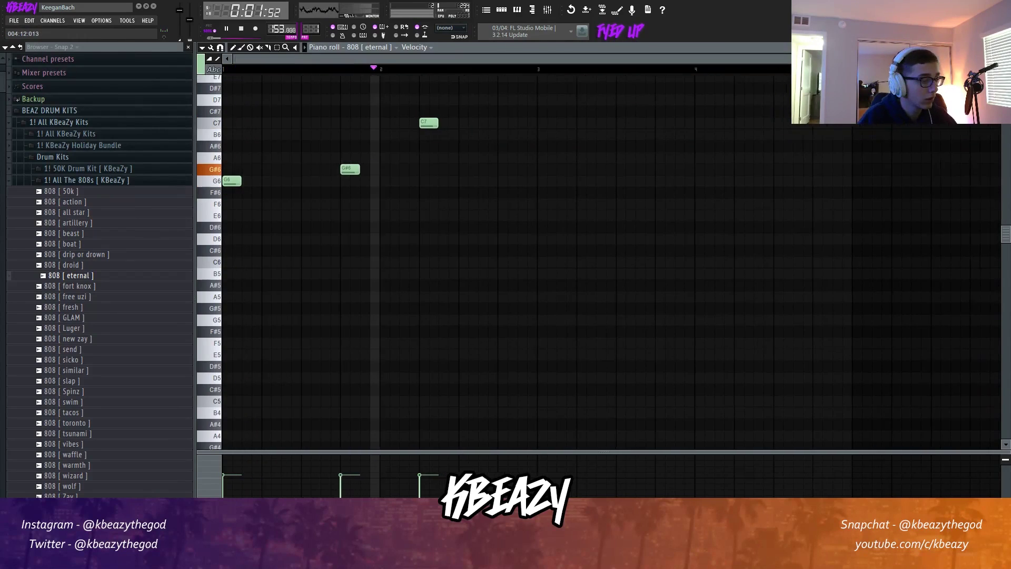
{"action": "key", "text": "space"}
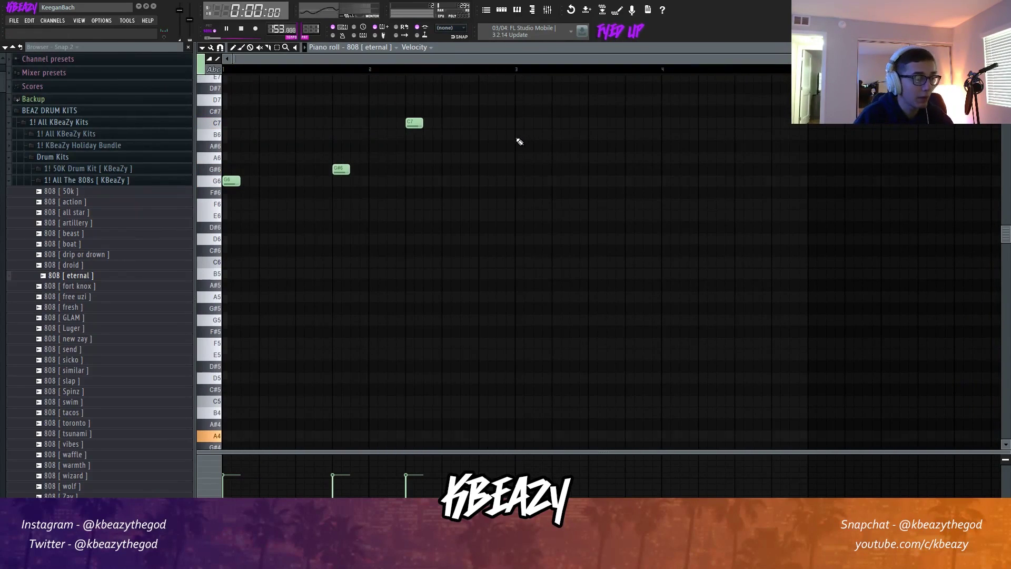
{"action": "key", "text": "space"}
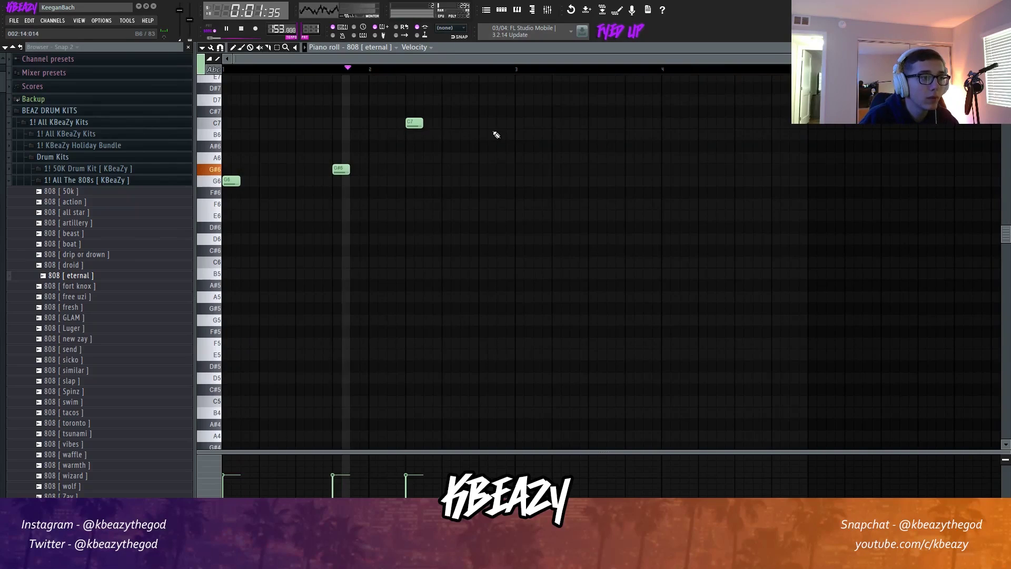
Add a second C7 in bar 2, two G6 notes and a G#6 in bar 3, and a second G6 in bar 1.
{"action": "left_click", "coordinate": [465, 126]}
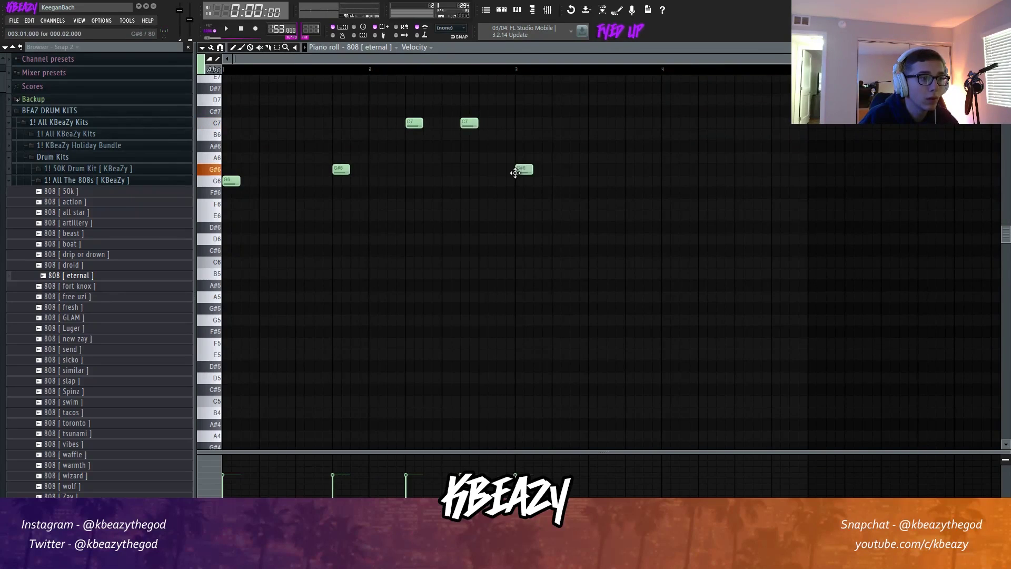
{"action": "left_click", "coordinate": [519, 183]}
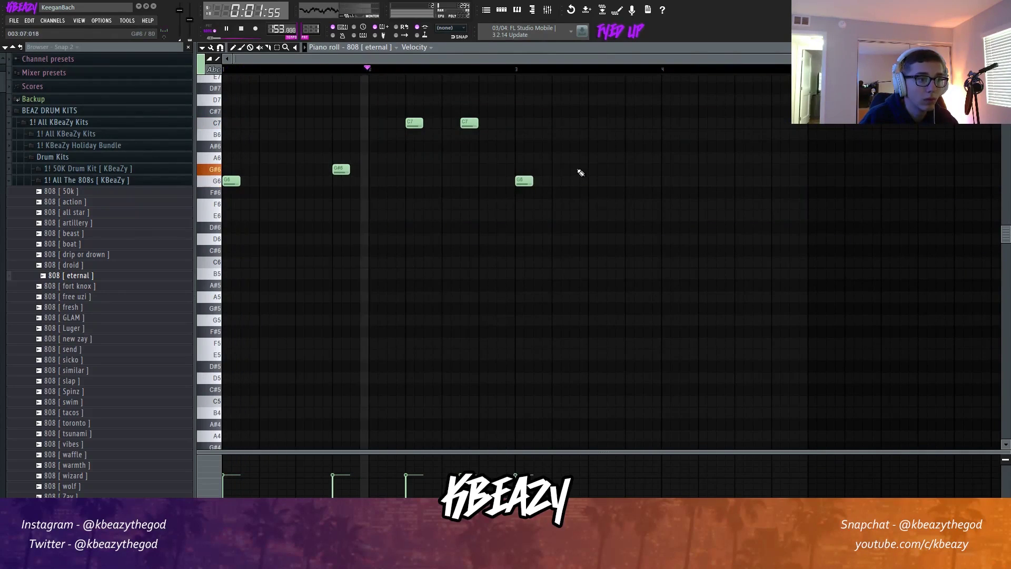
{"action": "left_click", "coordinate": [573, 181]}
{"action": "left_click", "coordinate": [630, 170]}
{"action": "left_click", "coordinate": [282, 181]}
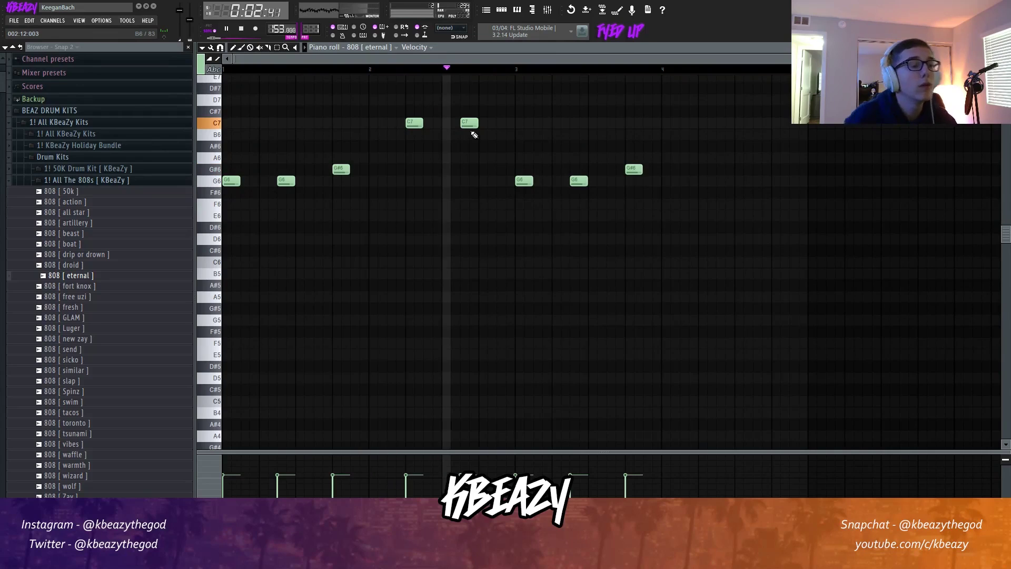
{"action": "key", "text": "space"}
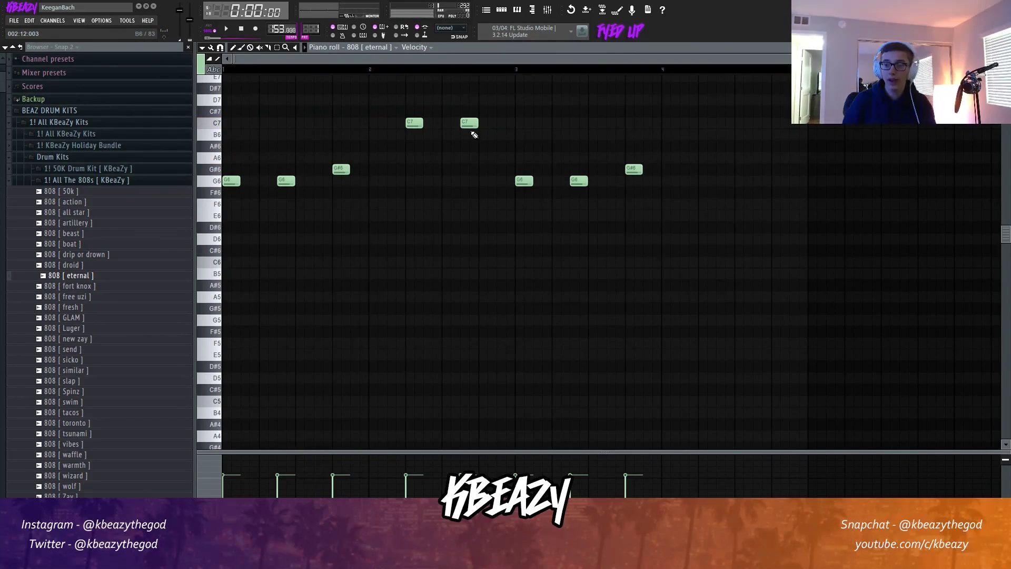
Copy the two C7 notes from bar 2 to the same beats in bar 4.
{"action": "left_click_drag", "start_coordinate": [535, 139], "coordinate": [387, 113]}
{"action": "left_click_drag", "start_coordinate": [469, 123], "coordinate": [707, 146]}
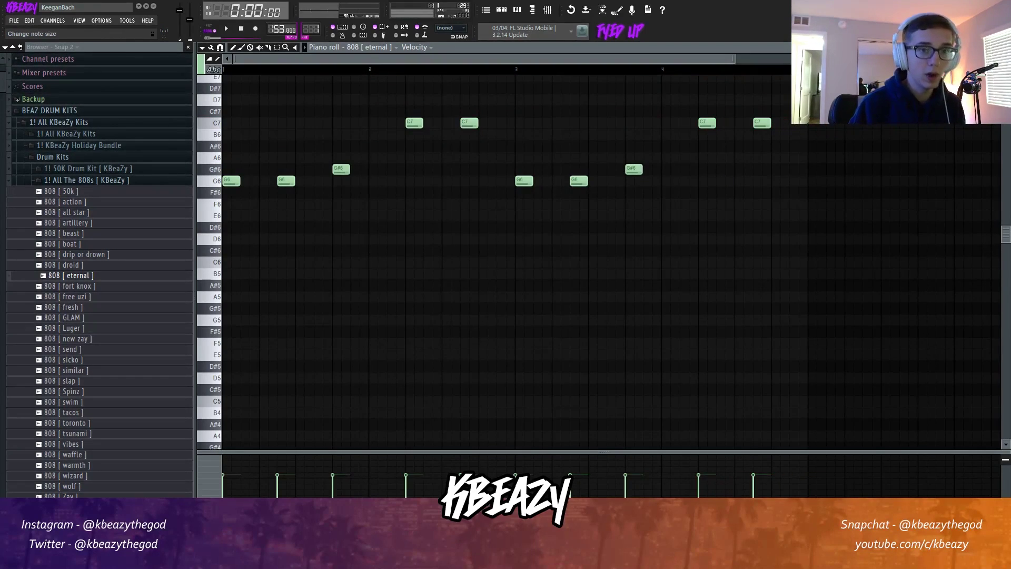
{"action": "scroll", "coordinate": [835, 185], "scroll_direction": "up", "scroll_amount": 3}
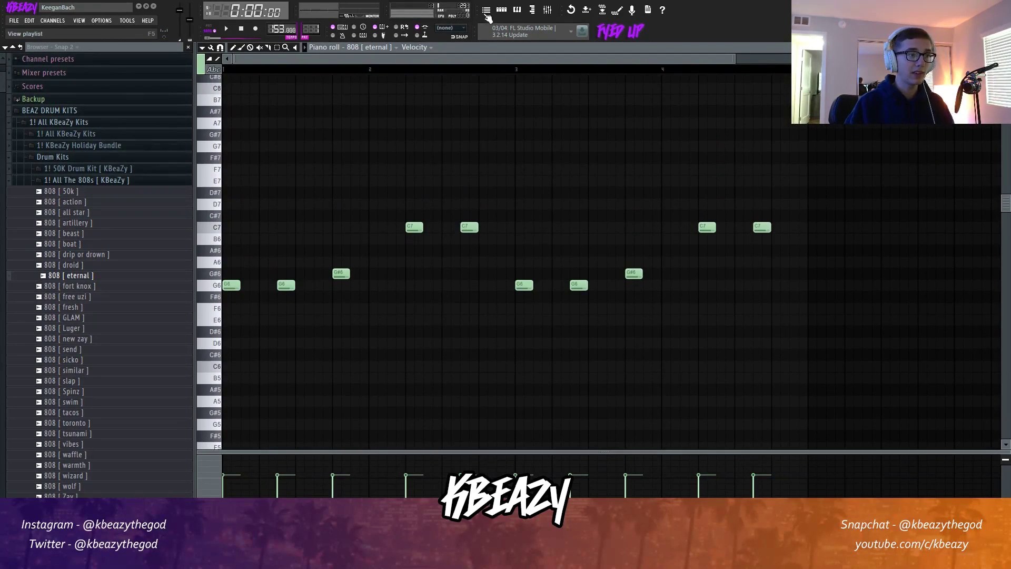
{"action": "left_click", "coordinate": [486, 10]}
{"action": "left_click", "coordinate": [519, 10]}
{"action": "left_click_drag", "start_coordinate": [826, 278], "coordinate": [380, 186]}
{"action": "left_click", "coordinate": [799, 323], "text": "ctrl"}
{"action": "left_click_drag", "start_coordinate": [812, 230], "coordinate": [350, 236]}
{"action": "right_click", "coordinate": [411, 307]}
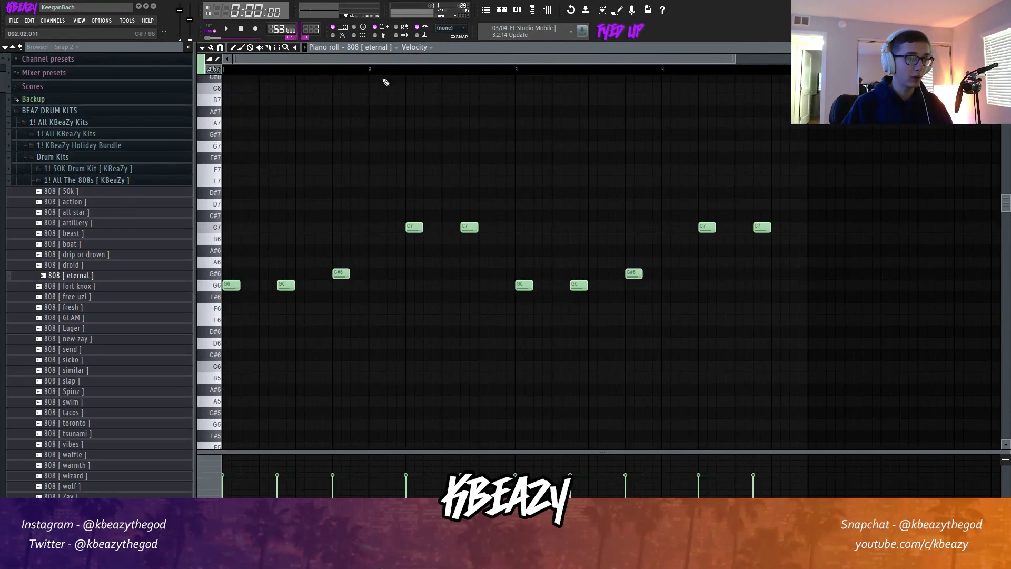
Transpose the 808 notes down eight semitones so the line starts on B5.
{"action": "left_click", "coordinate": [495, 10]}
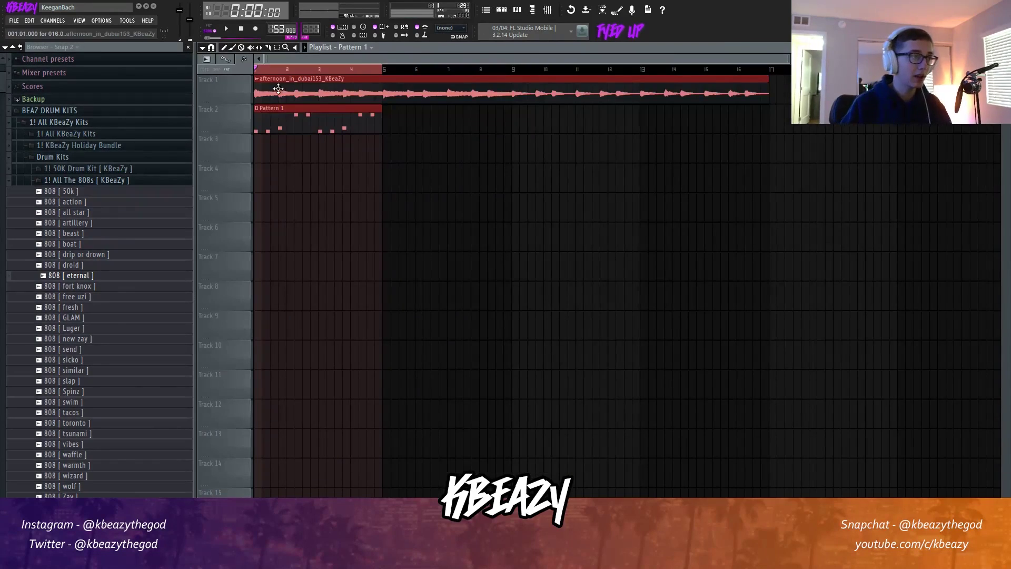
{"action": "left_click", "coordinate": [510, 11]}
{"action": "left_click", "coordinate": [611, 240]}
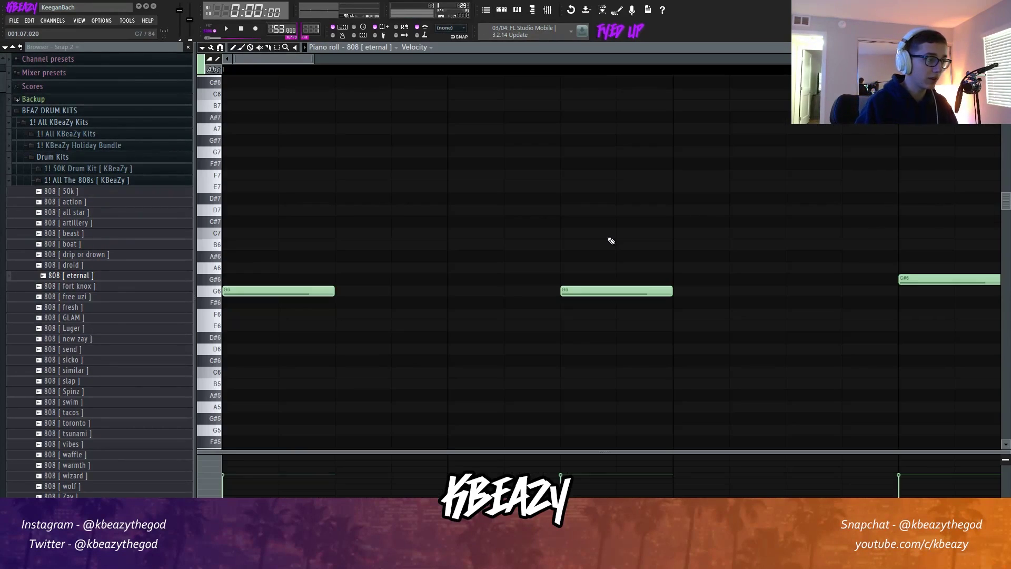
{"action": "scroll", "coordinate": [611, 240], "scroll_direction": "up", "scroll_amount": 4}
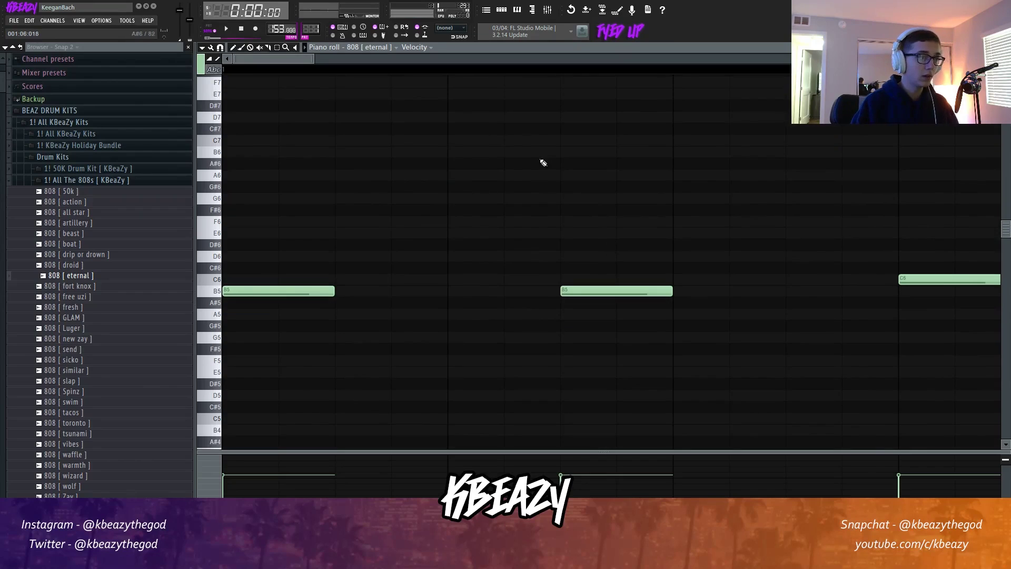
Open the channel settings of the loop on Track 1 to look at its pitch shift control.
{"action": "left_click", "coordinate": [485, 11]}
{"action": "double_click", "coordinate": [458, 85]}
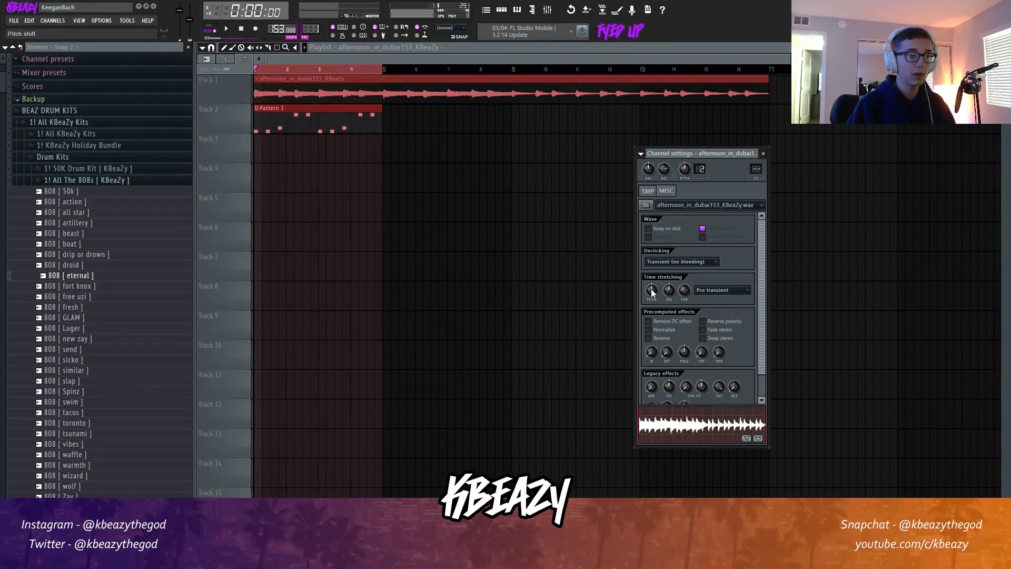
Add clap [ loud ] from the Trap Galaxy Vol. 2 kit to the channel rack and place claps on steps 9 and 25.
{"action": "key", "text": "F6"}
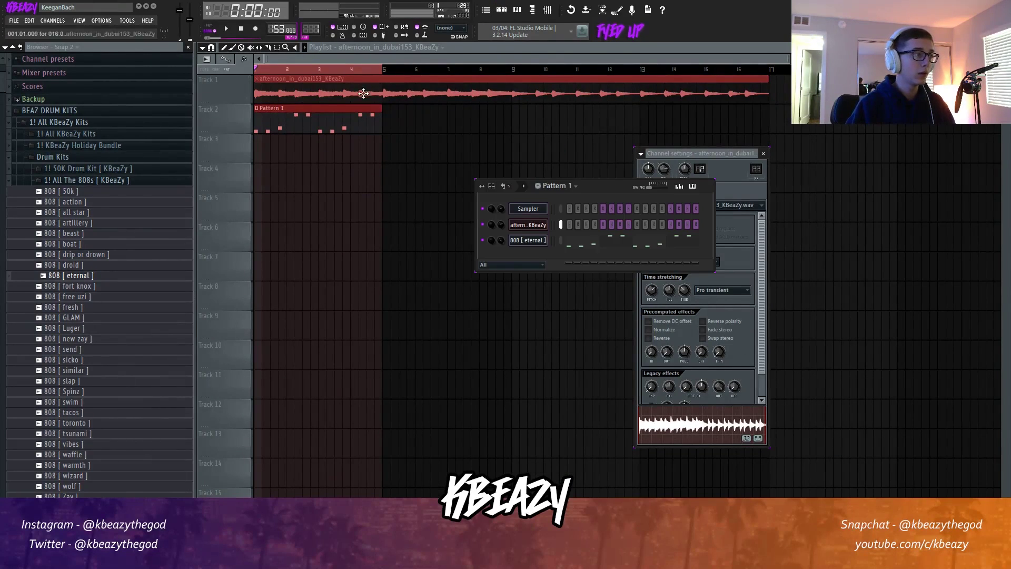
{"action": "left_click", "coordinate": [74, 180]}
{"action": "left_click", "coordinate": [79, 273]}
{"action": "left_click", "coordinate": [77, 296]}
{"action": "left_click_drag", "start_coordinate": [74, 307], "coordinate": [513, 257]}
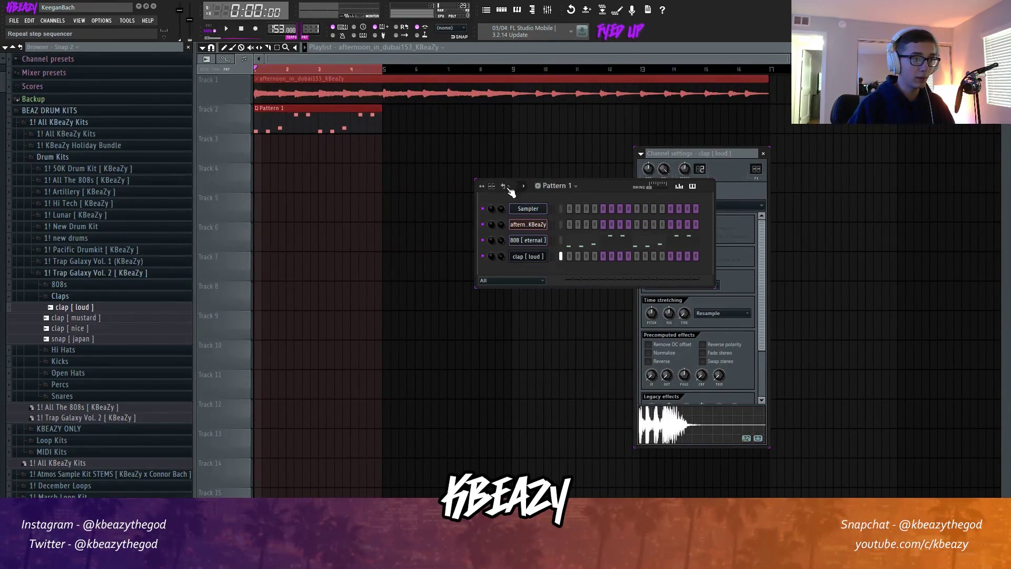
{"action": "left_click_drag", "start_coordinate": [493, 190], "coordinate": [493, 187]}
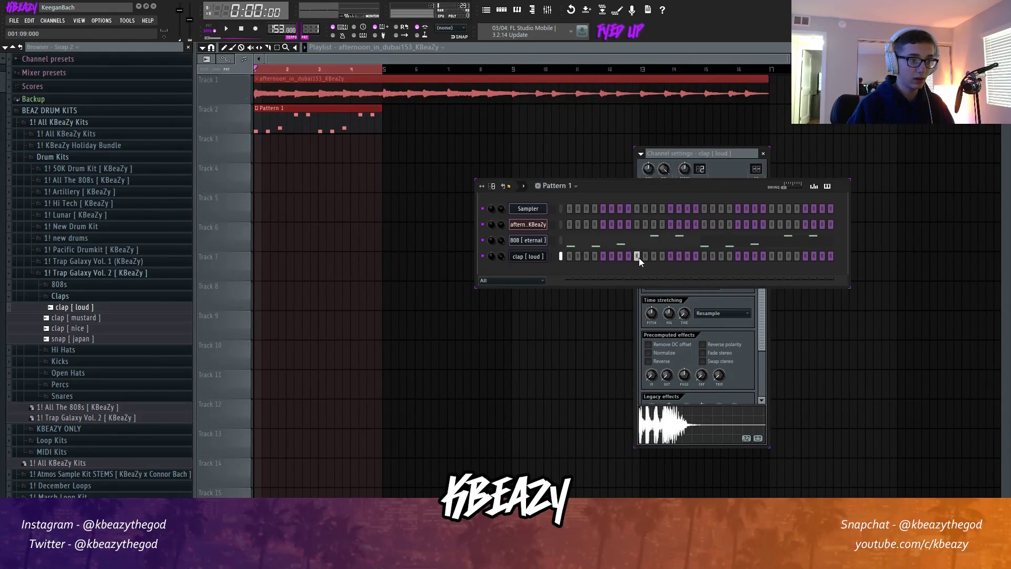
Add hi hat [ hit 2 ] from the kit's Hi Hats as a channel, fill every second step and play the beat.
{"action": "left_click", "coordinate": [60, 296]}
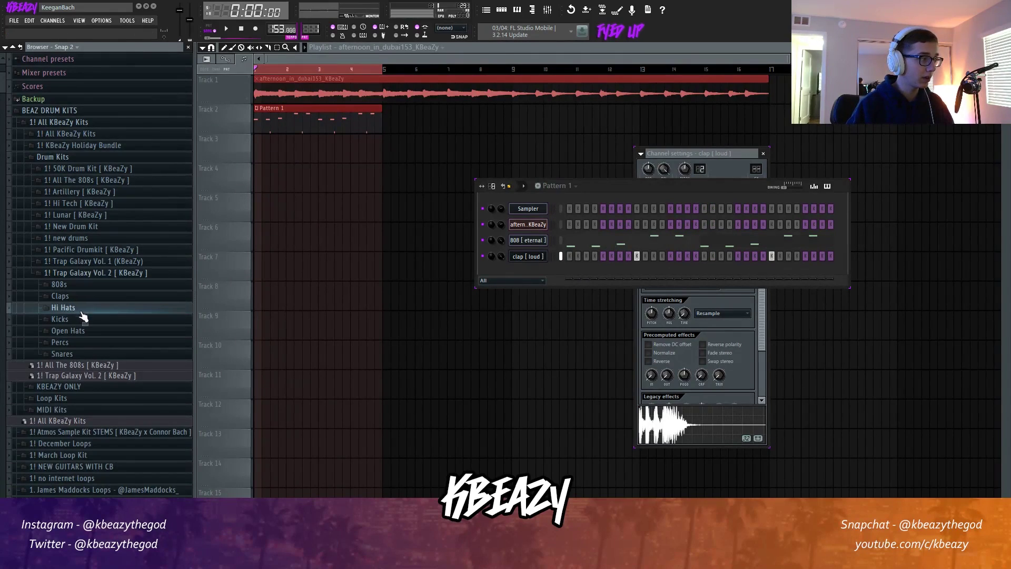
{"action": "left_click", "coordinate": [64, 308]}
{"action": "left_click_drag", "start_coordinate": [78, 329], "coordinate": [513, 276]}
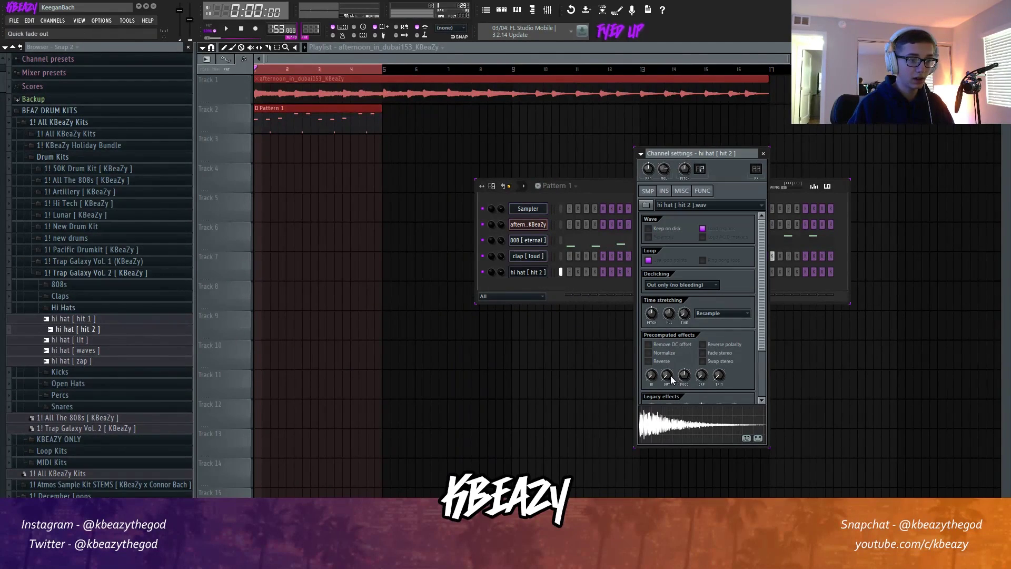
{"action": "right_click", "coordinate": [547, 267]}
{"action": "left_click", "coordinate": [569, 347]}
{"action": "key", "text": "space"}
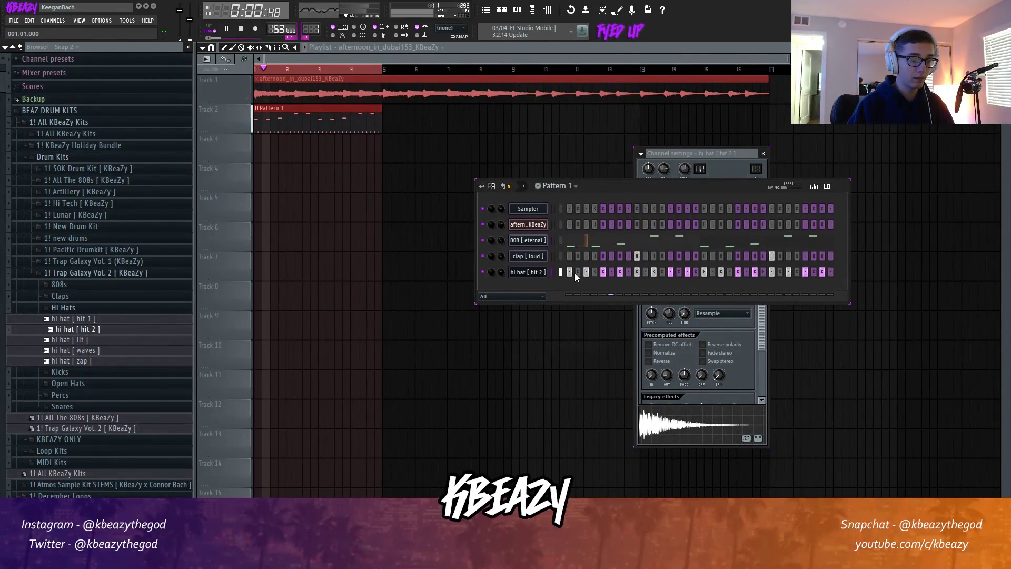
Transpose the 808 notes down one octave so the line starts on B4, checking it against the playing beat.
{"action": "left_click", "coordinate": [593, 248]}
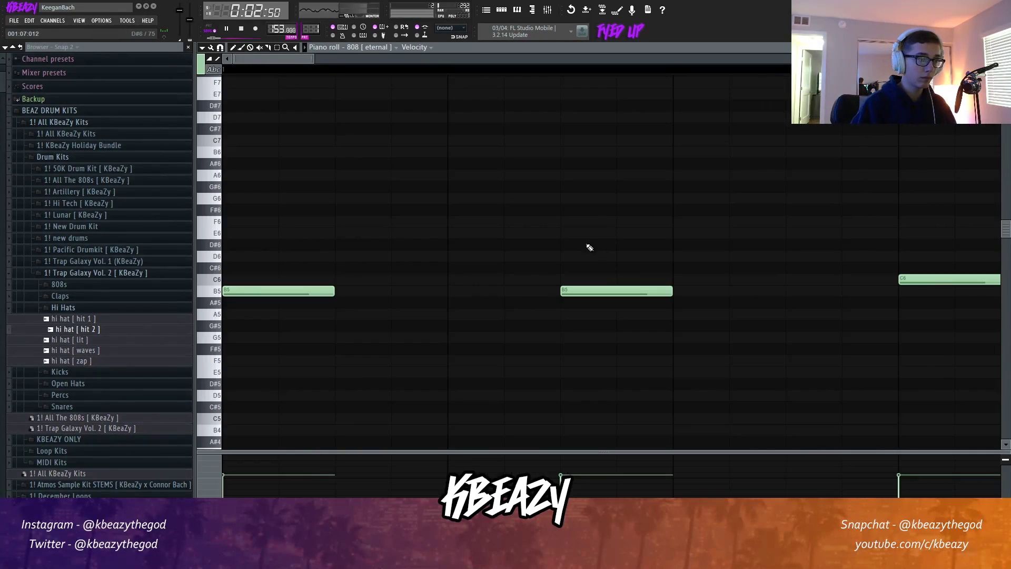
{"action": "key", "text": "space"}
{"action": "scroll", "coordinate": [413, 85], "scroll_direction": "down", "scroll_amount": 5}
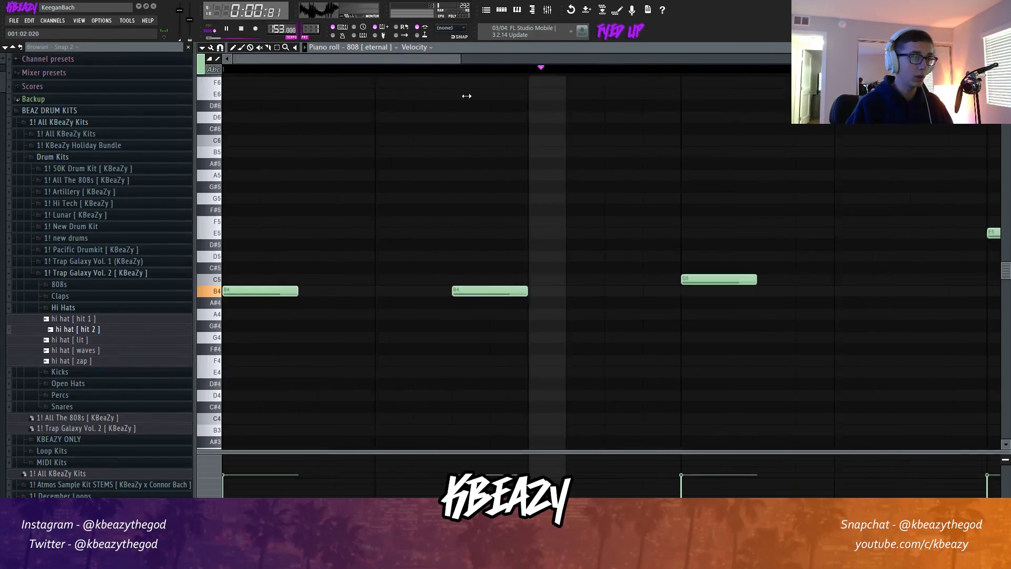
{"action": "left_click", "coordinate": [486, 9]}
{"action": "key", "text": "space"}
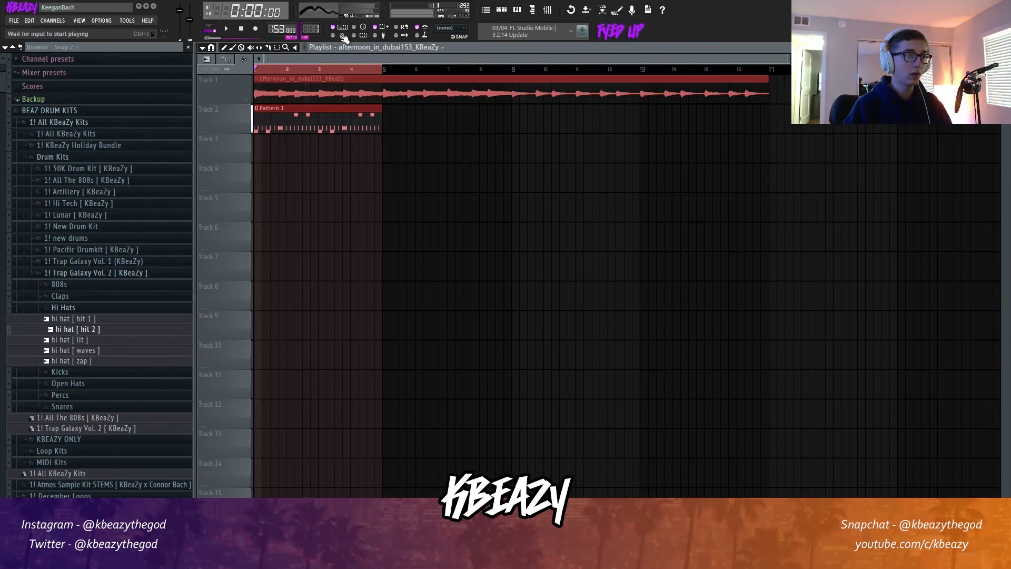
{"action": "left_click", "coordinate": [516, 13]}
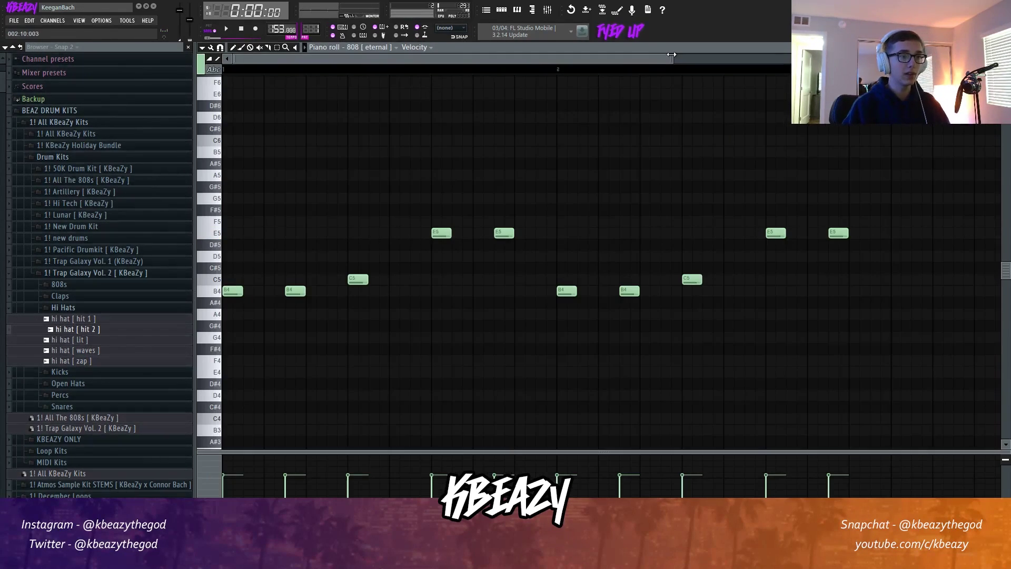
{"action": "scroll", "coordinate": [431, 236], "scroll_direction": "down", "scroll_amount": 3}
{"action": "key", "text": "space"}
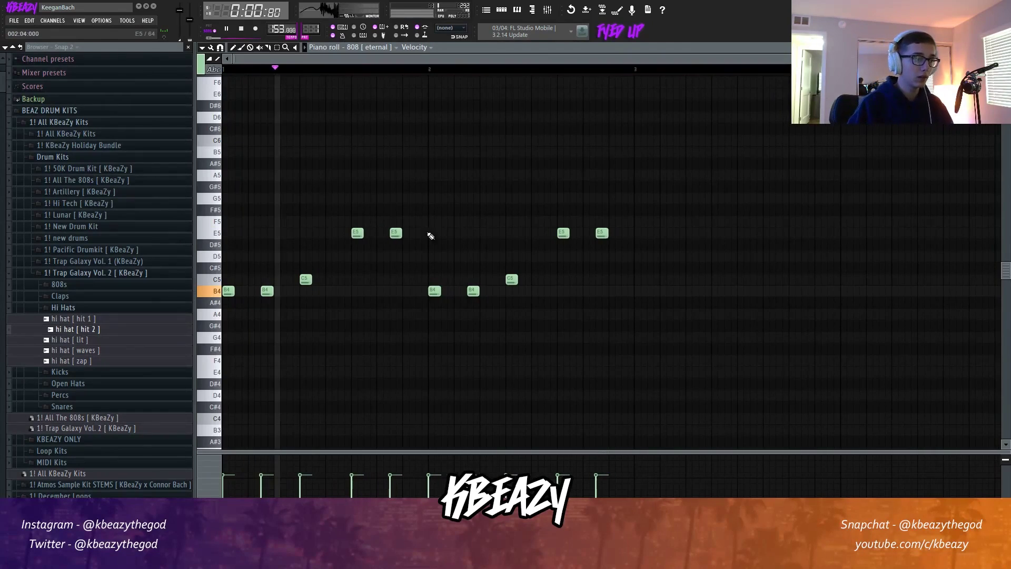
Change the piano roll's snap setting and play the 808 line.
{"action": "left_click", "coordinate": [221, 48]}
{"action": "left_click", "coordinate": [238, 165]}
{"action": "key", "text": "space"}
{"action": "left_click", "coordinate": [221, 47]}
{"action": "left_click", "coordinate": [238, 186]}
{"action": "left_click_drag", "start_coordinate": [948, 58], "coordinate": [663, 58]}
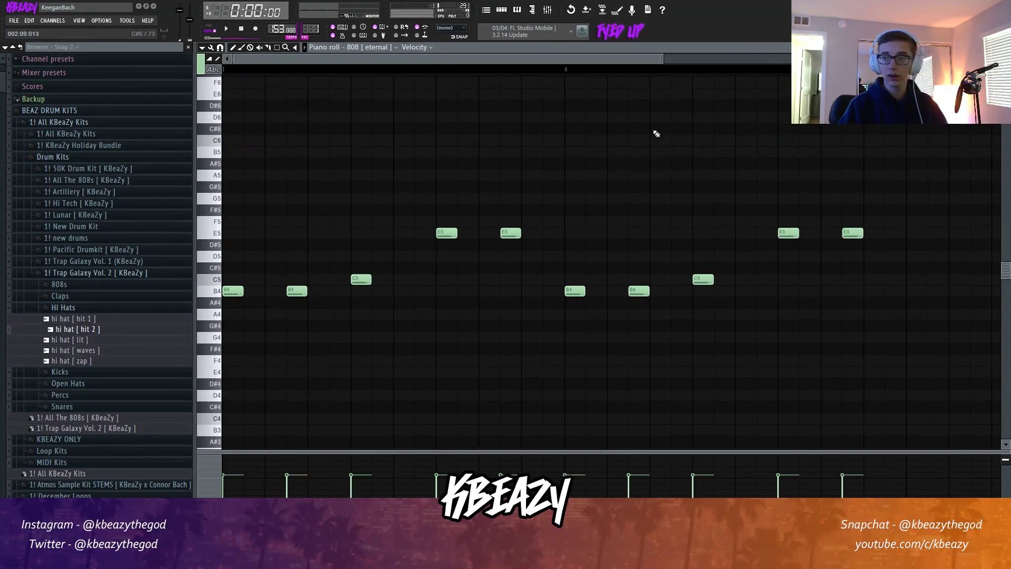
{"action": "key", "text": "space"}
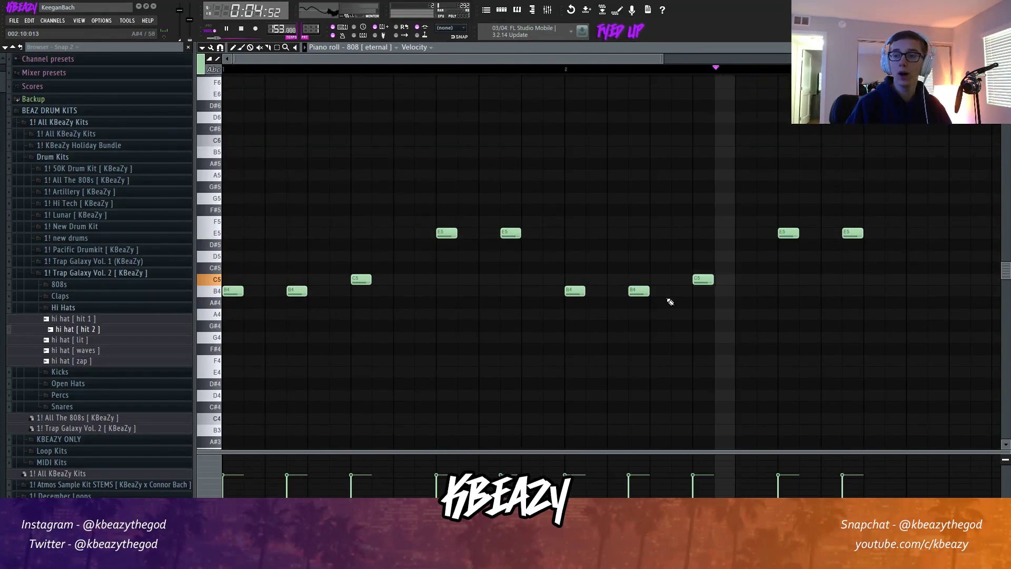
{"action": "key", "text": "space"}
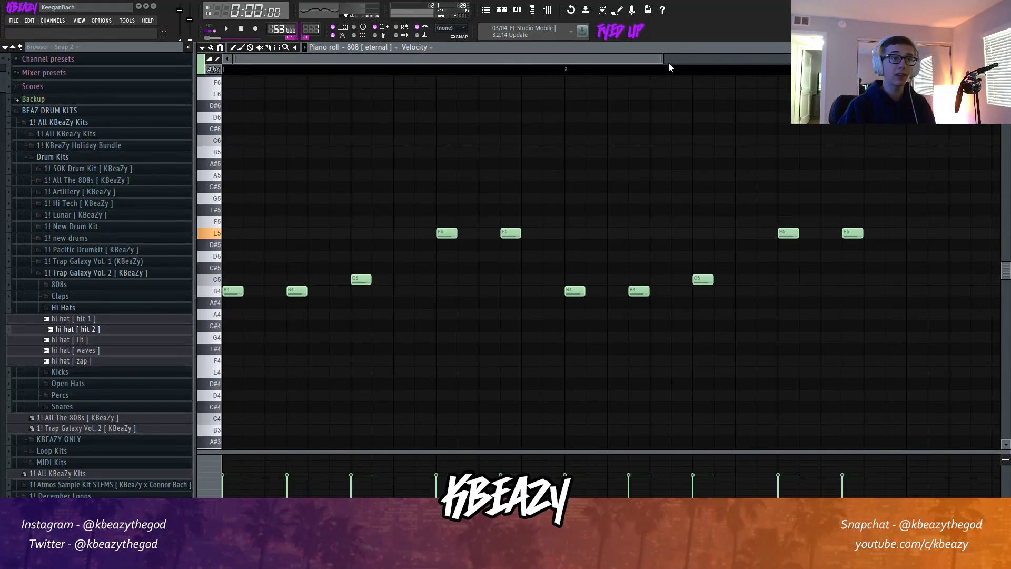
{"action": "left_click_drag", "start_coordinate": [662, 59], "coordinate": [790, 59]}
Add kick [ bubble gum ] from the Trap Galaxy Vol. 2 kit's Kicks to the channel rack.
{"action": "left_click", "coordinate": [486, 9]}
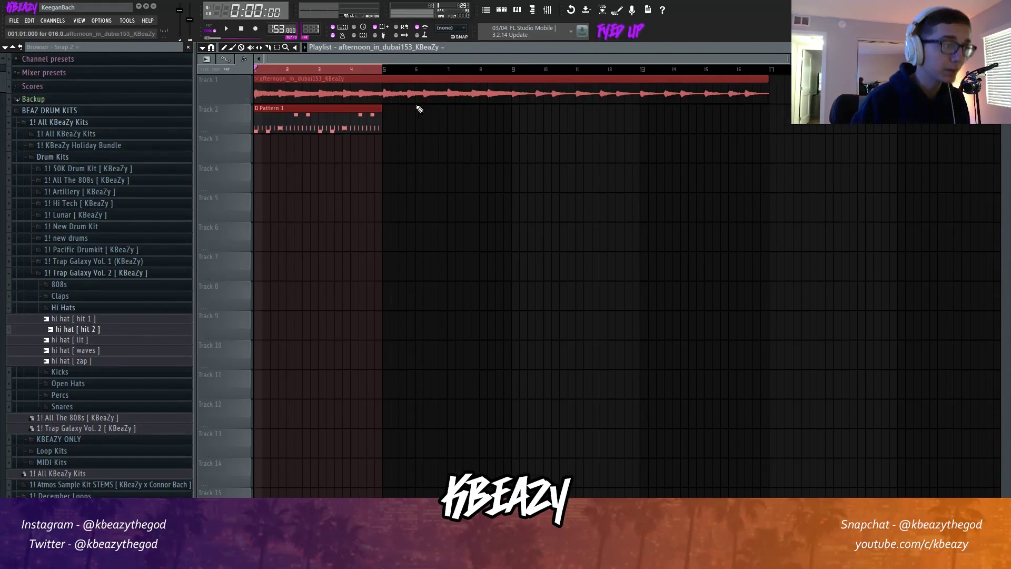
{"action": "left_click", "coordinate": [501, 10]}
{"action": "left_click", "coordinate": [61, 308]}
{"action": "left_click", "coordinate": [63, 319]}
{"action": "left_click_drag", "start_coordinate": [82, 330], "coordinate": [526, 294]}
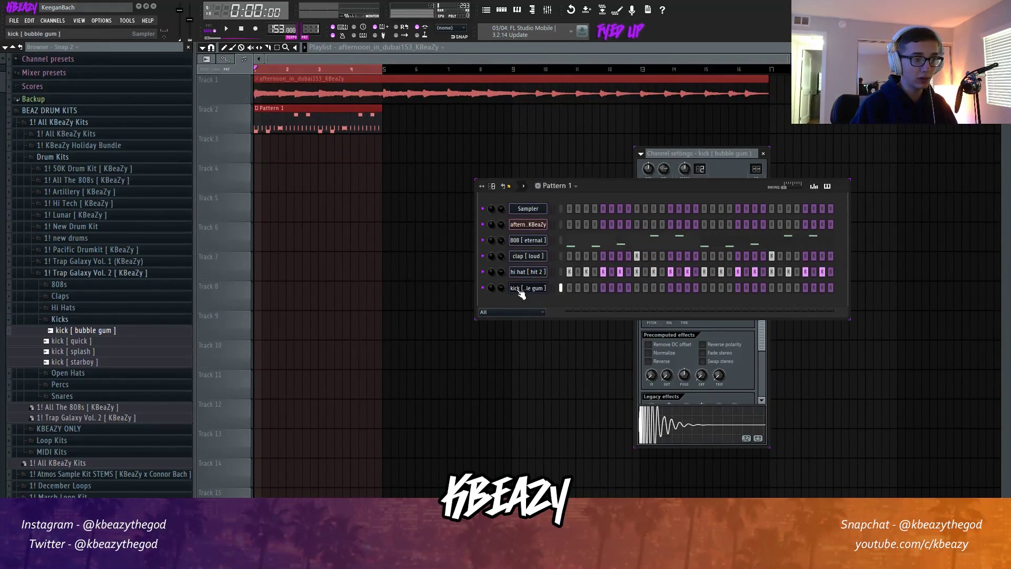
Place bubble gum kicks on steps 1, 7, 13, 21 and 27 while the beat plays.
{"action": "key", "text": "space"}
{"action": "left_click", "coordinate": [619, 287]}
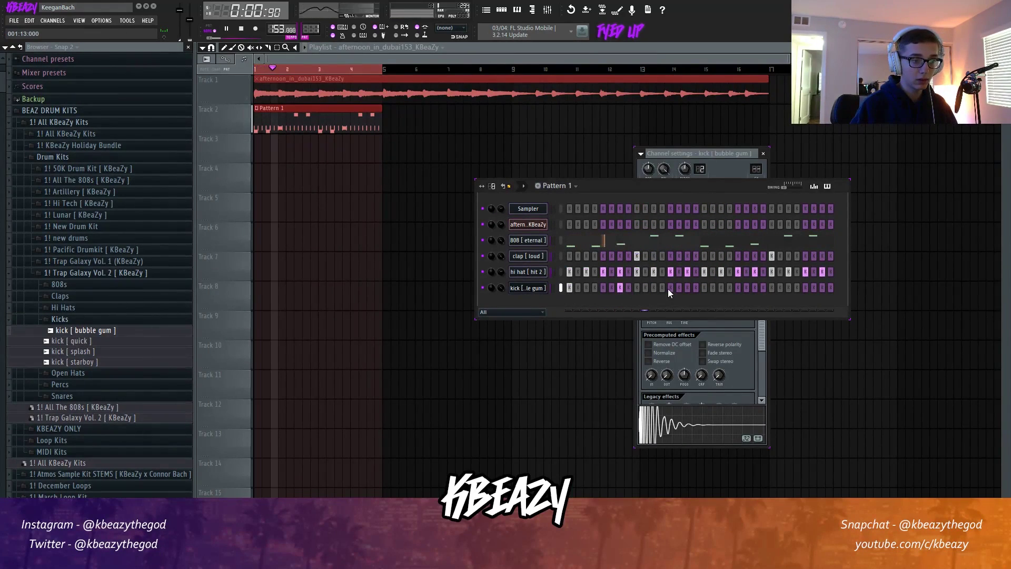
{"action": "left_click", "coordinate": [670, 287]}
{"action": "left_click", "coordinate": [737, 288]}
{"action": "left_click", "coordinate": [789, 288]}
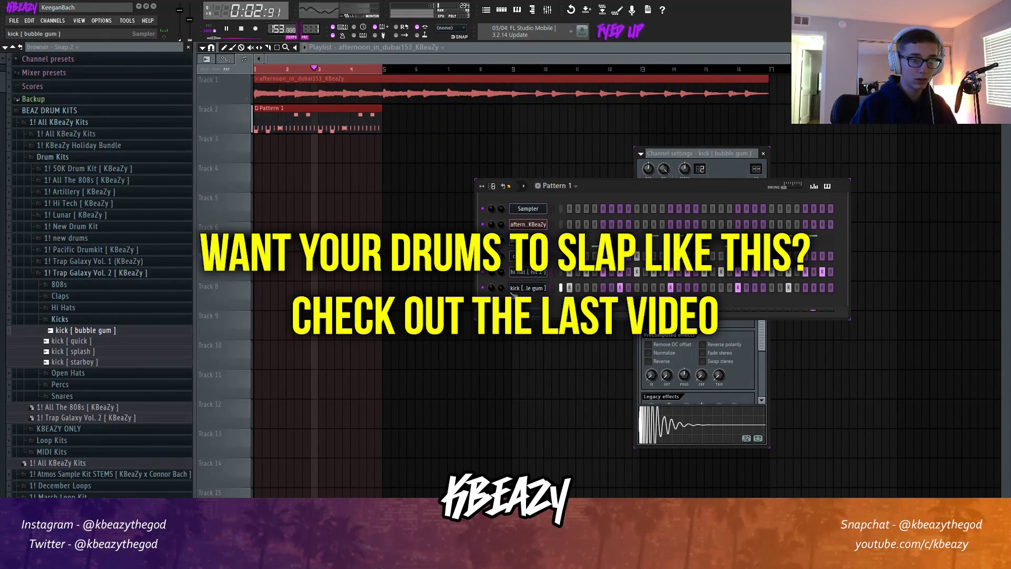
Look through the kick's channel settings down to the legacy effects during playback, and stop the beat.
{"action": "left_click_drag", "start_coordinate": [761, 347], "coordinate": [762, 393]}
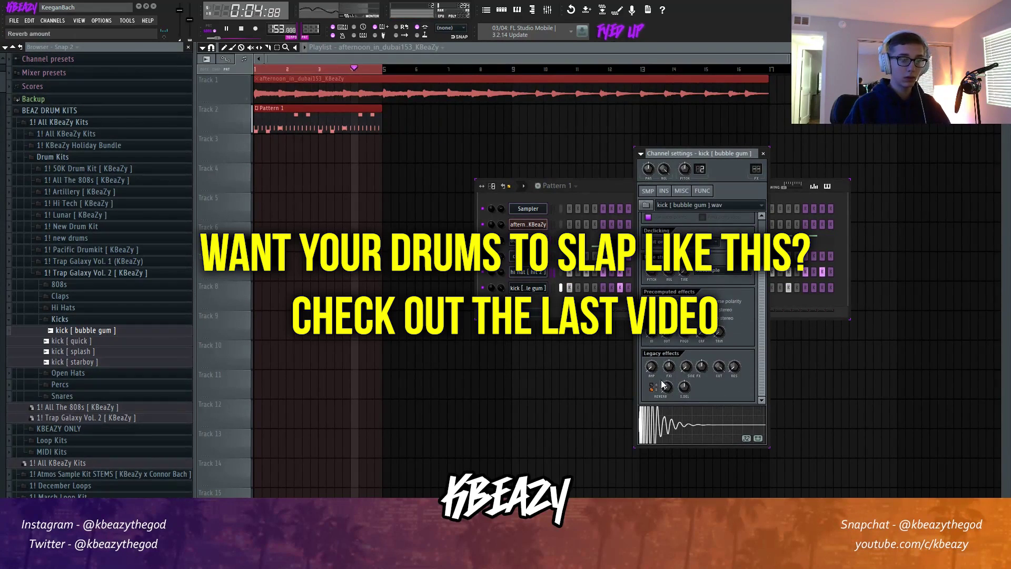
{"action": "left_click", "coordinate": [595, 187]}
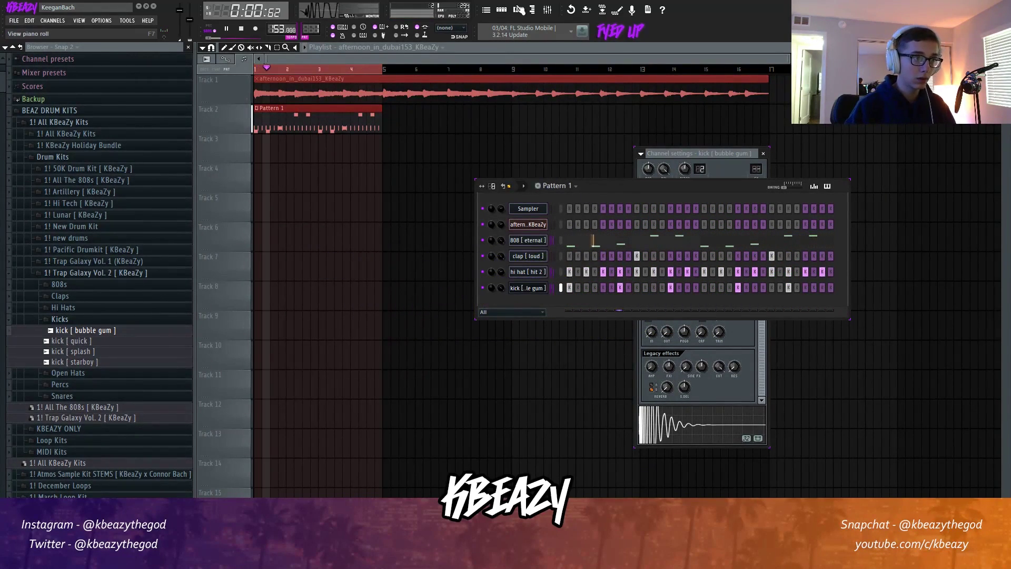
{"action": "left_click", "coordinate": [593, 241]}
{"action": "key", "text": "space"}
Unmute the loop on Track 1 and set its channel volume to 76% while the beat plays.
{"action": "left_click", "coordinate": [485, 9]}
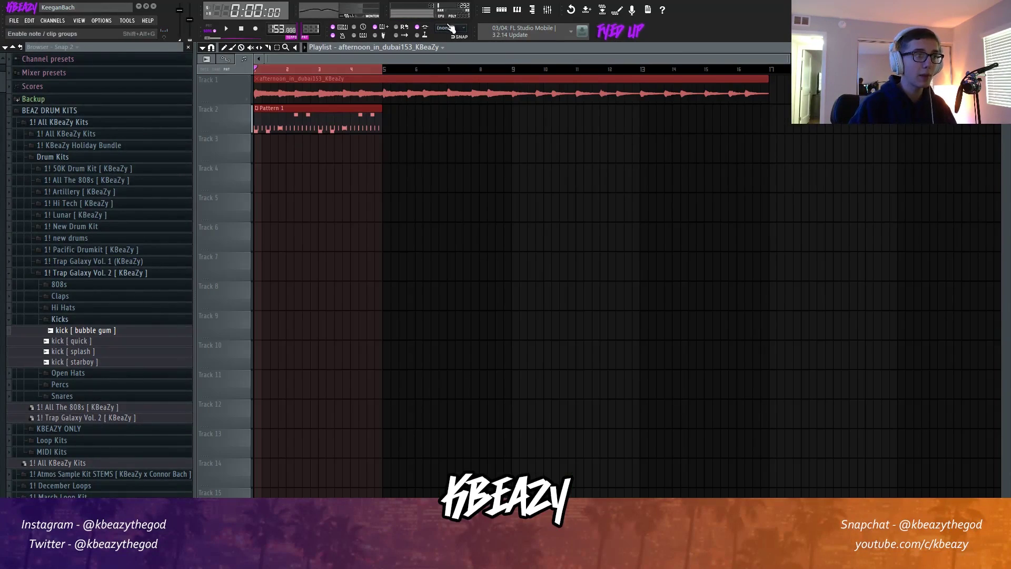
{"action": "left_click", "coordinate": [501, 9]}
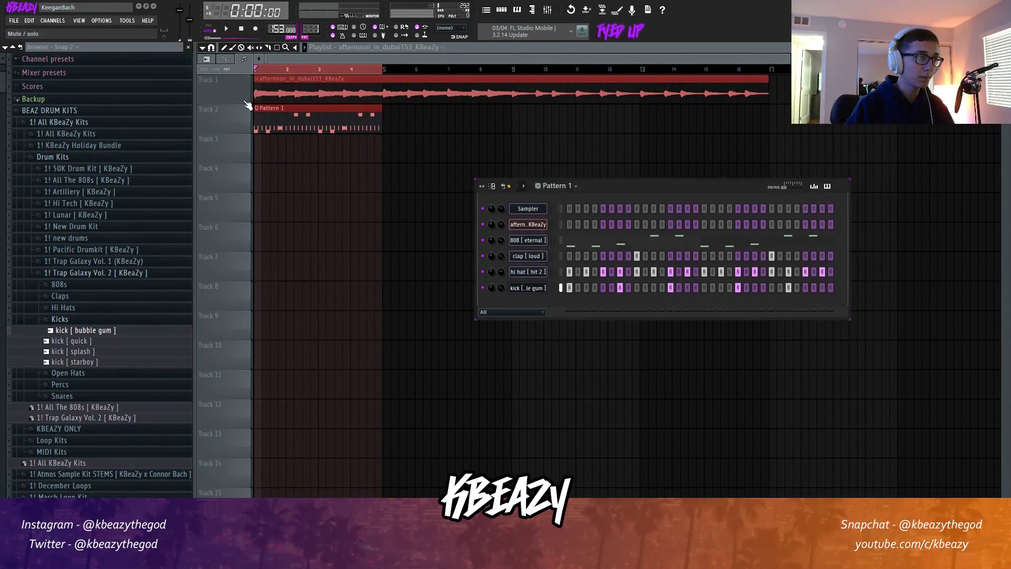
{"action": "left_click", "coordinate": [245, 102]}
{"action": "key", "text": "space"}
{"action": "left_click", "coordinate": [501, 9]}
{"action": "left_click_drag", "start_coordinate": [500, 227], "coordinate": [501, 223]}
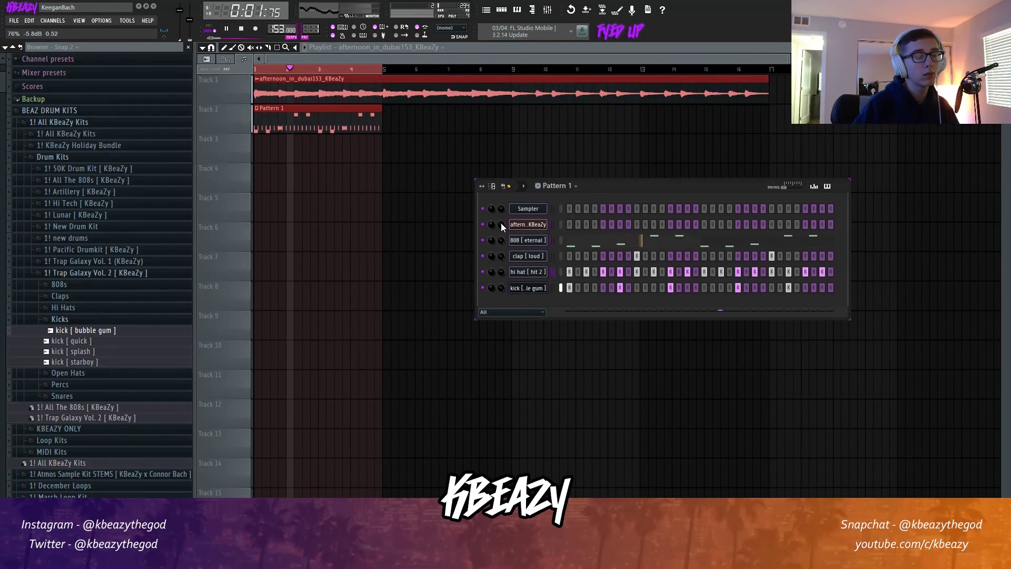
Thin out the 808 line by deleting the repeated B4 and repeated E5 in both bars.
{"action": "left_click", "coordinate": [632, 243]}
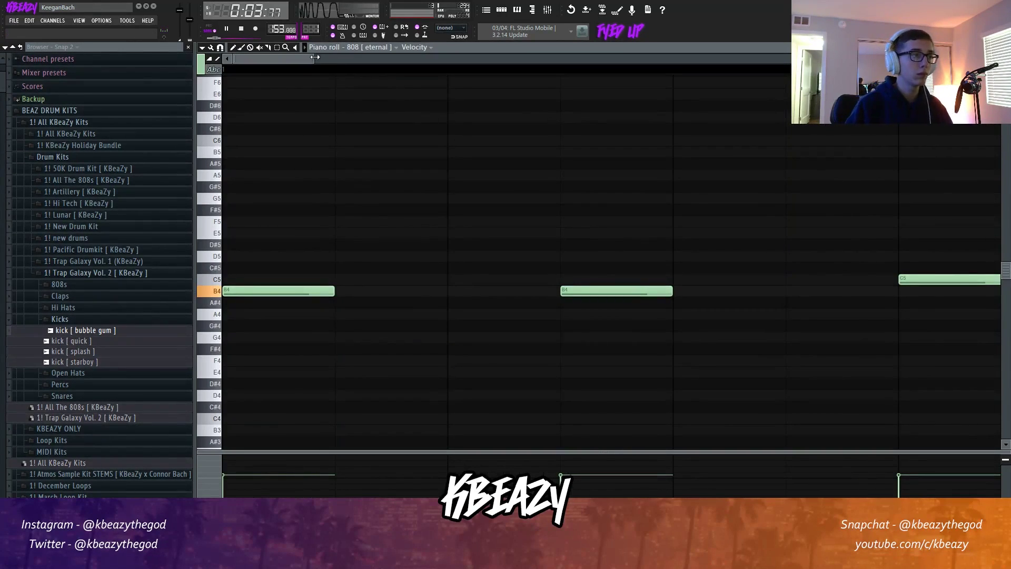
{"action": "left_click_drag", "start_coordinate": [316, 57], "coordinate": [835, 180]}
{"action": "key", "text": "space"}
{"action": "left_click", "coordinate": [501, 9]}
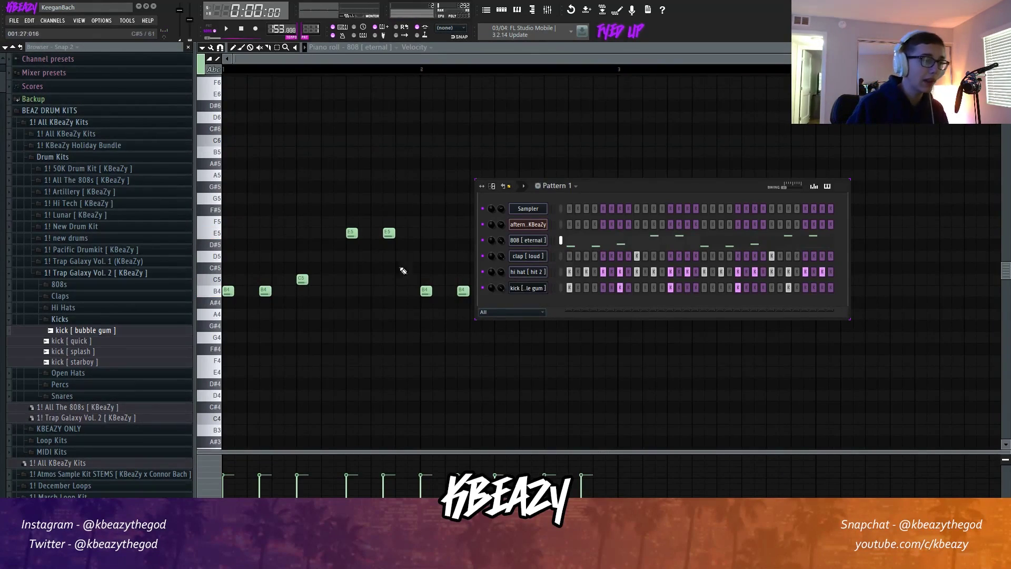
{"action": "right_click", "coordinate": [369, 272]}
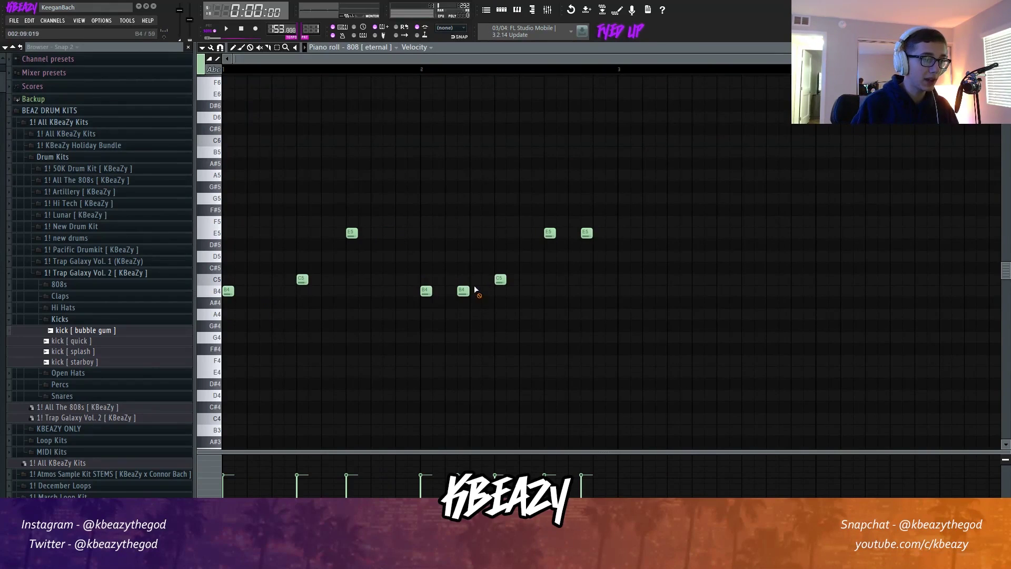
Remove the kicks on steps 7 and 27 while playing the beat with the thinned 808 line.
{"action": "left_click", "coordinate": [501, 10]}
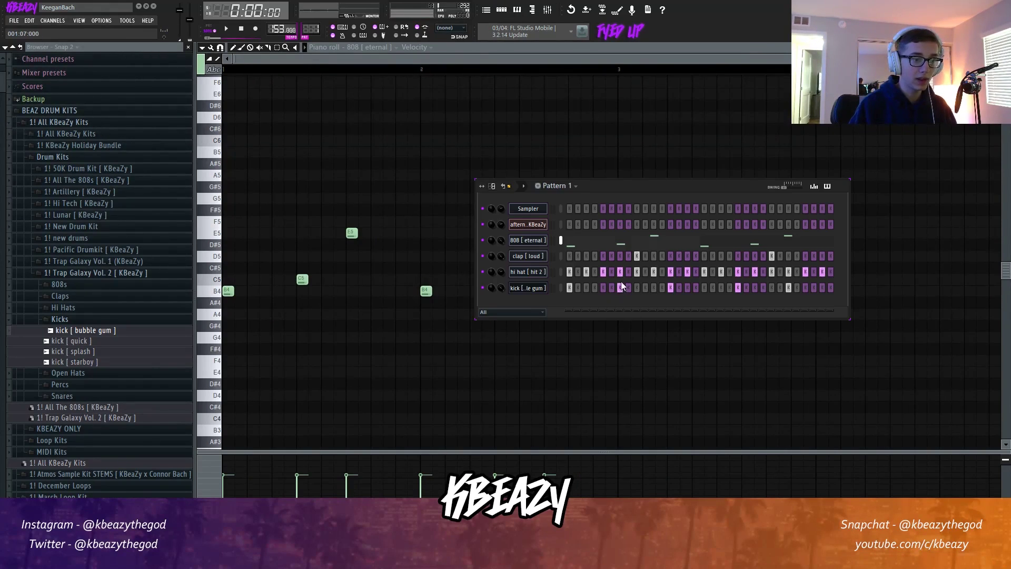
{"action": "key", "text": "space"}
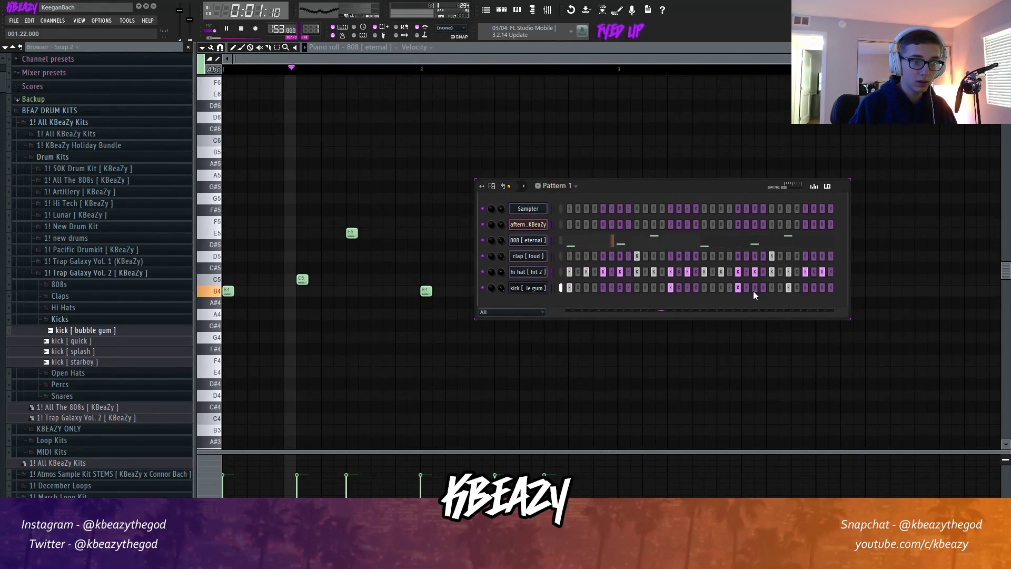
{"action": "left_click", "coordinate": [461, 248]}
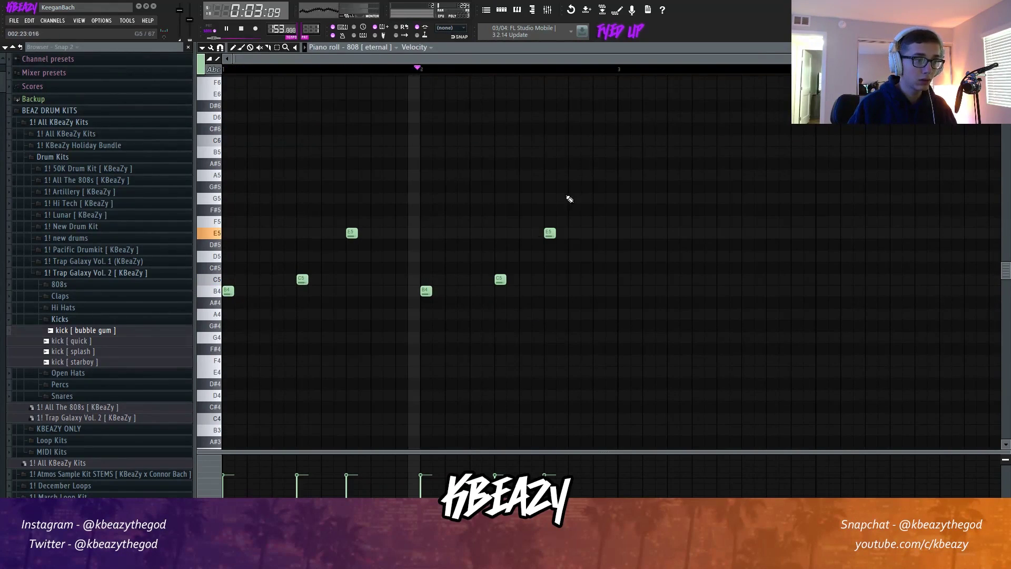
{"action": "key", "text": "F6"}
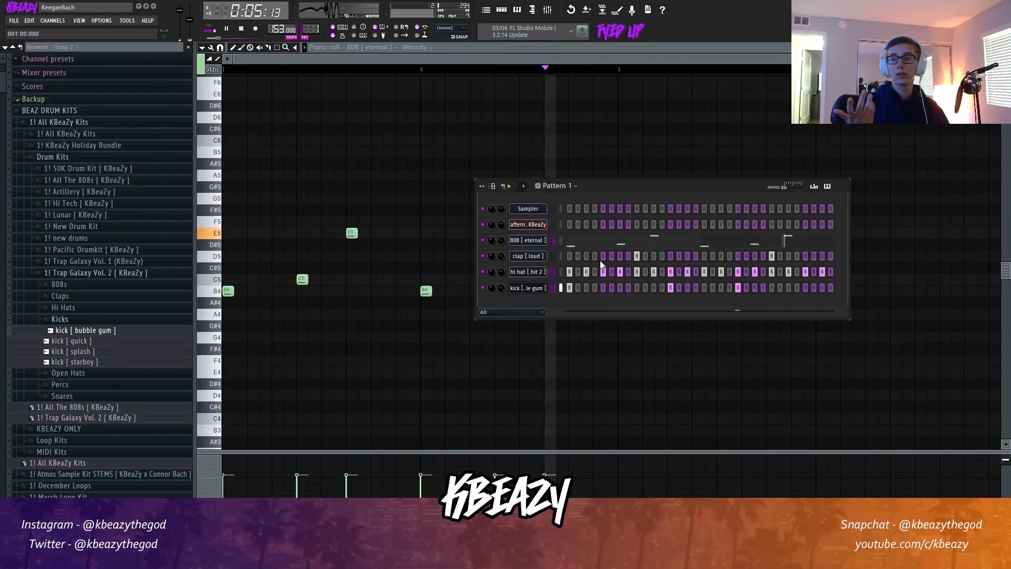
{"action": "key", "text": "space"}
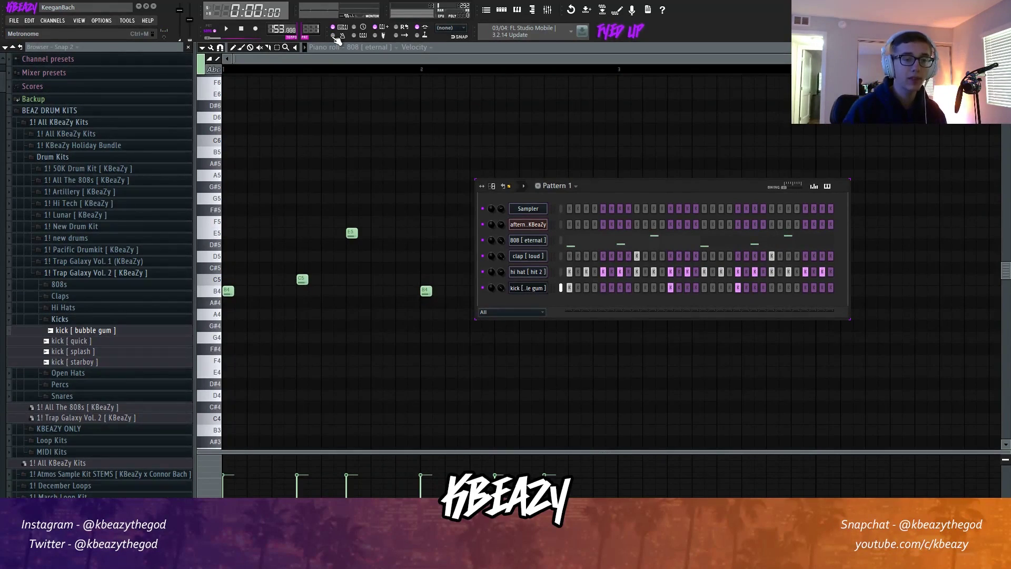
Browse the 808s of the Trap Galaxy Vol. 1 kit for a different 808 sample.
{"action": "left_click", "coordinate": [89, 319]}
{"action": "left_click", "coordinate": [79, 272]}
{"action": "left_click", "coordinate": [84, 263]}
{"action": "left_click", "coordinate": [59, 272]}
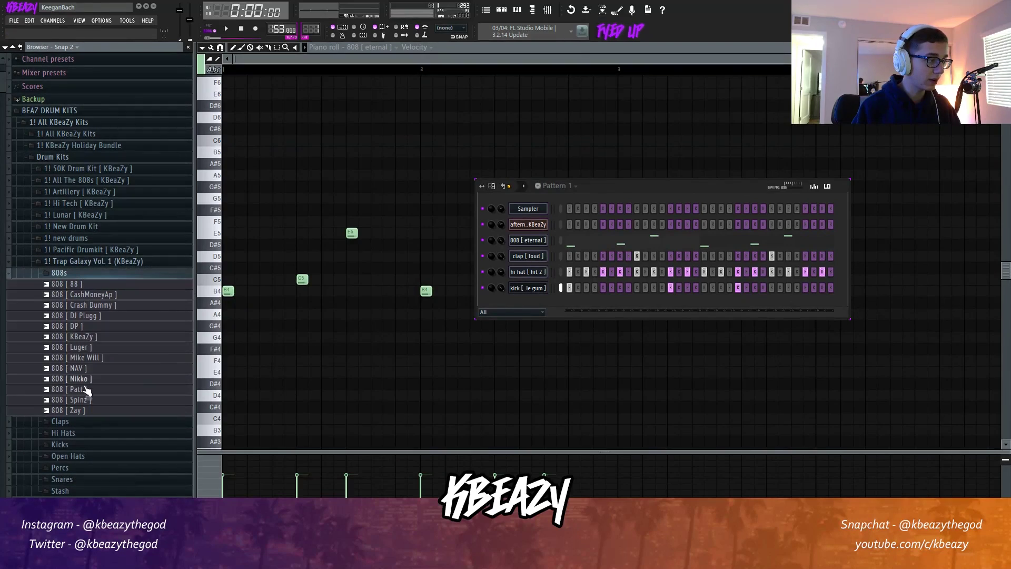
Replace the 808 channel's sample with 808 [ new zay ] from the All The 808s kit and play the beat.
{"action": "left_click", "coordinate": [76, 261]}
{"action": "left_click", "coordinate": [80, 181]}
{"action": "left_click_drag", "start_coordinate": [85, 339], "coordinate": [241, 338]}
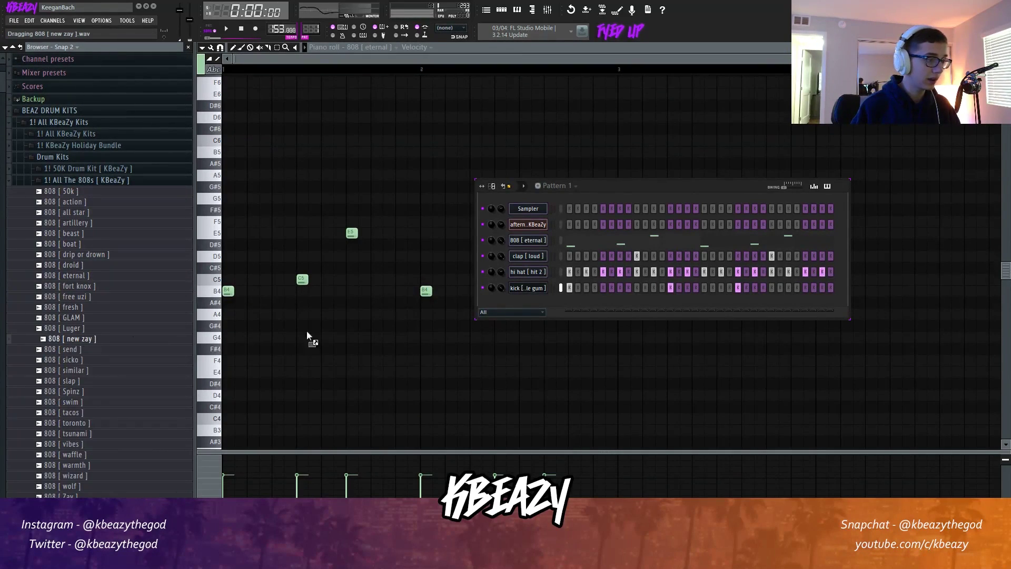
{"action": "left_click_drag", "start_coordinate": [540, 249], "coordinate": [523, 246]}
{"action": "key", "text": "space"}
Delete the kick [ bubble gum ] channel from the channel rack.
{"action": "right_click", "coordinate": [527, 287]}
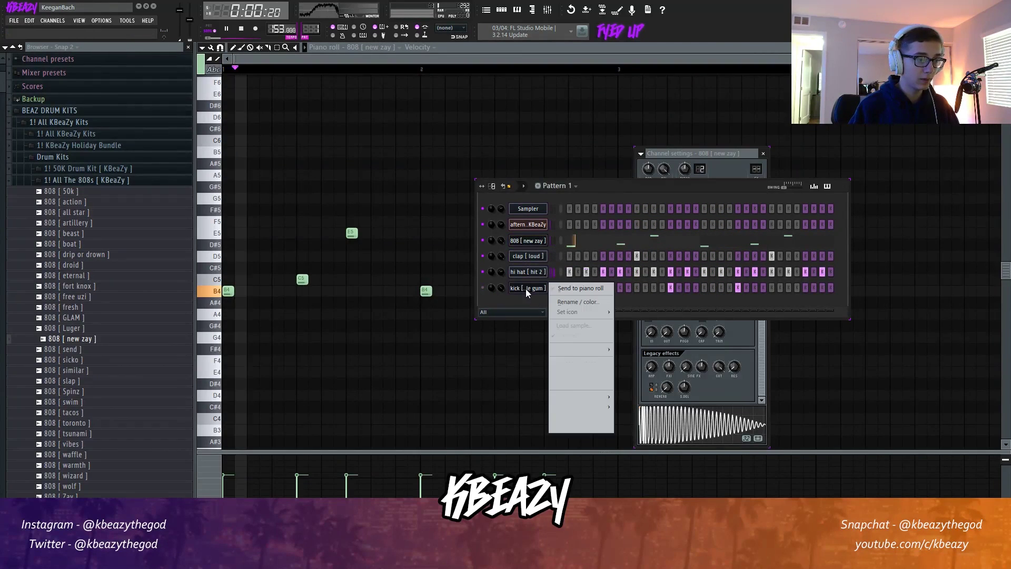
{"action": "left_click", "coordinate": [564, 425]}
{"action": "left_click", "coordinate": [556, 303]}
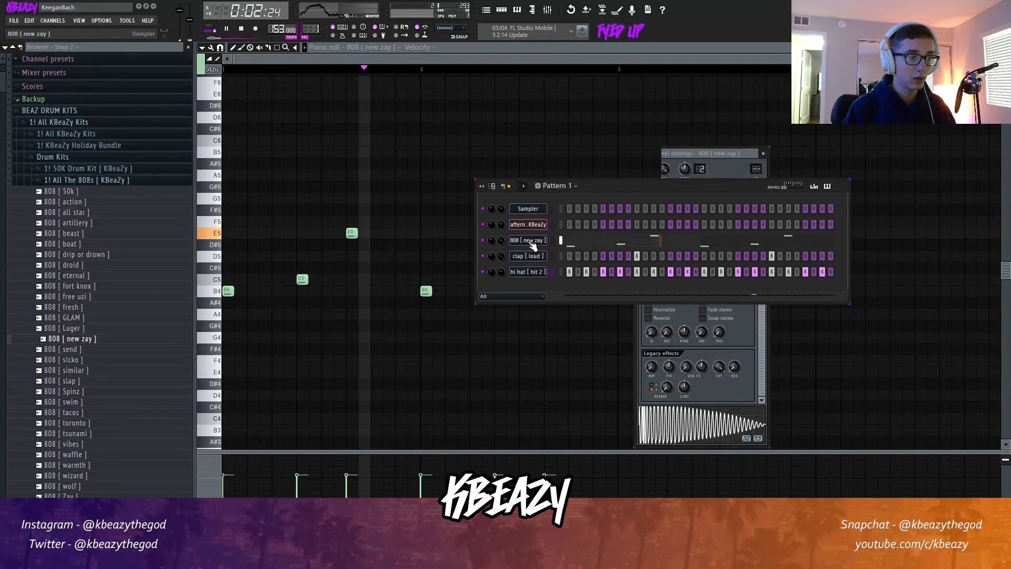
Look at the 808 [ new zay ] channel's settings and piano roll notes while playing the beat.
{"action": "key", "text": "space"}
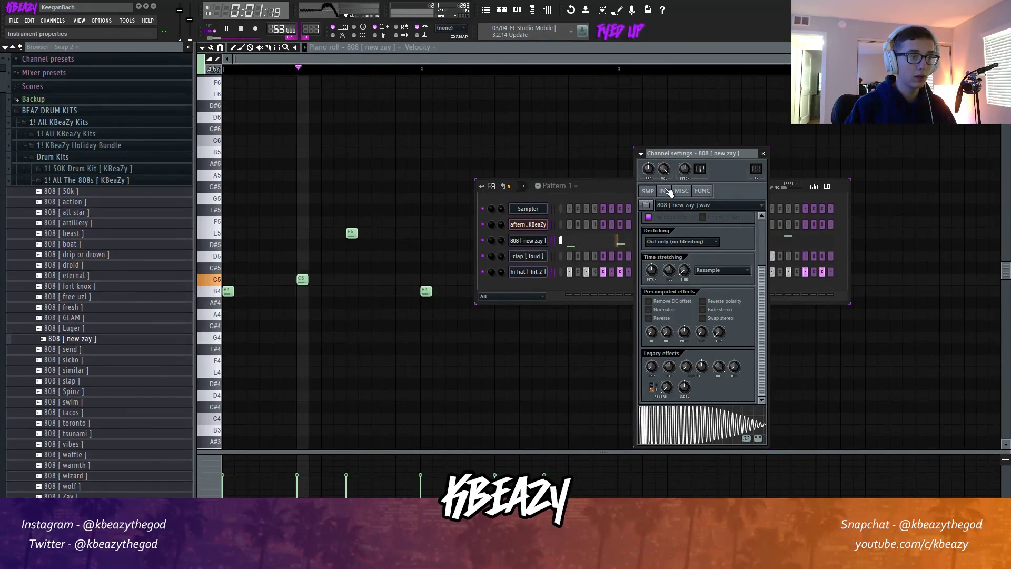
{"action": "left_click", "coordinate": [492, 50]}
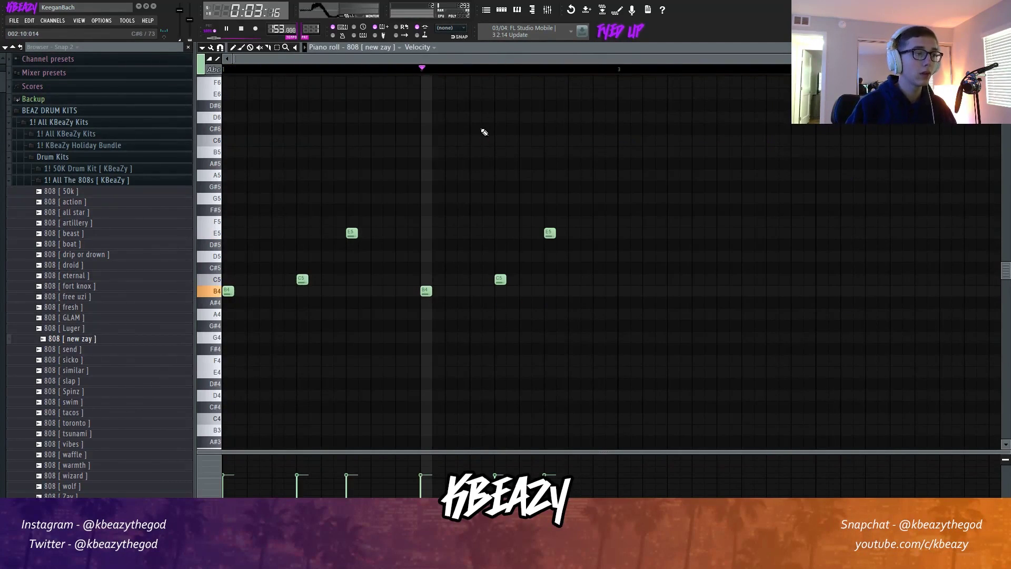
{"action": "key", "text": "space"}
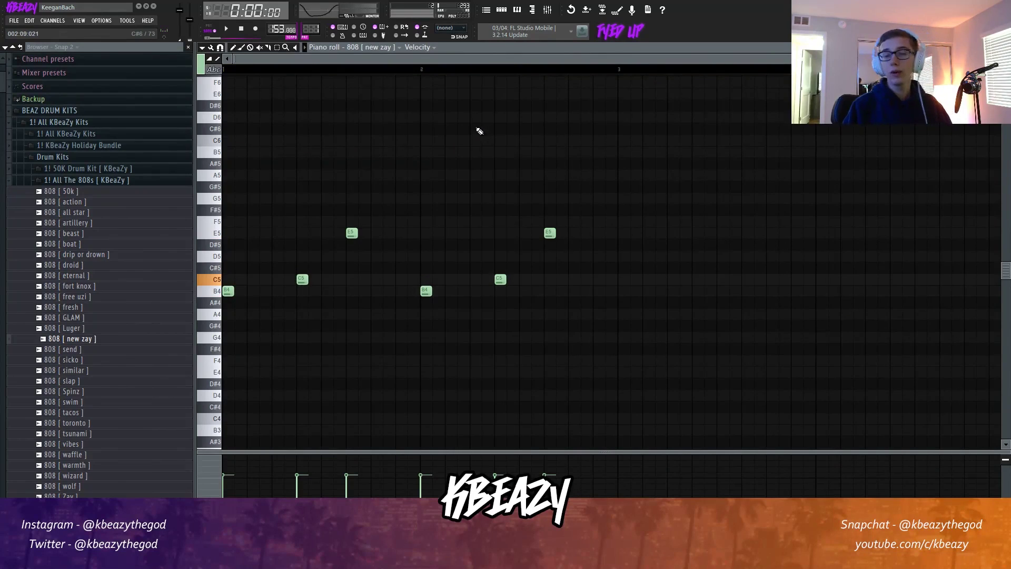
Route the loop to Insert 1 in the mixer and load Fruity Parametric EQ 2 in its first effect slot.
{"action": "left_click", "coordinate": [548, 10]}
{"action": "left_click_drag", "start_coordinate": [686, 69], "coordinate": [451, 118]}
{"action": "key", "text": "F6"}
{"action": "left_click", "coordinate": [368, 181]}
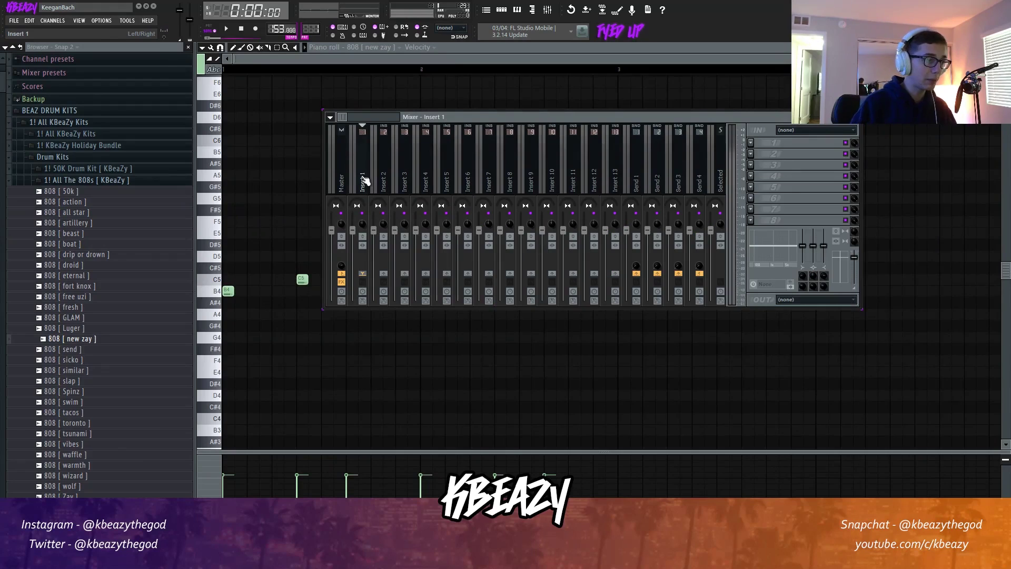
{"action": "left_click", "coordinate": [764, 154]}
{"action": "left_click", "coordinate": [876, 329]}
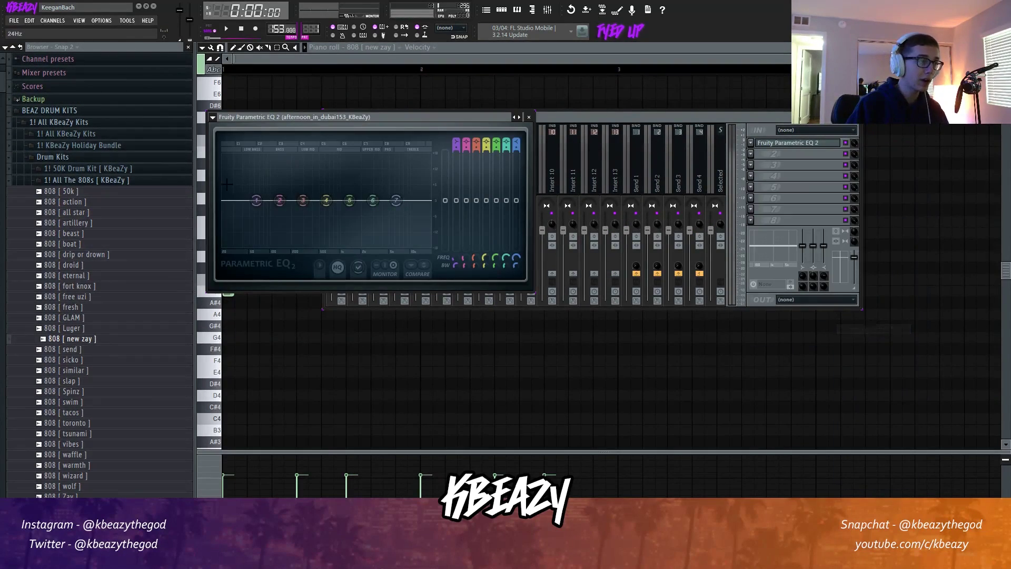
Turn the EQ's first band into a steep high-pass filter that cuts the loop's low end, listening during playback.
{"action": "mouse_move", "coordinate": [274, 241]}
{"action": "left_click", "coordinate": [316, 240]}
{"action": "key", "text": "space"}
{"action": "left_click_drag", "start_coordinate": [257, 200], "coordinate": [308, 246]}
{"action": "key", "text": "space"}
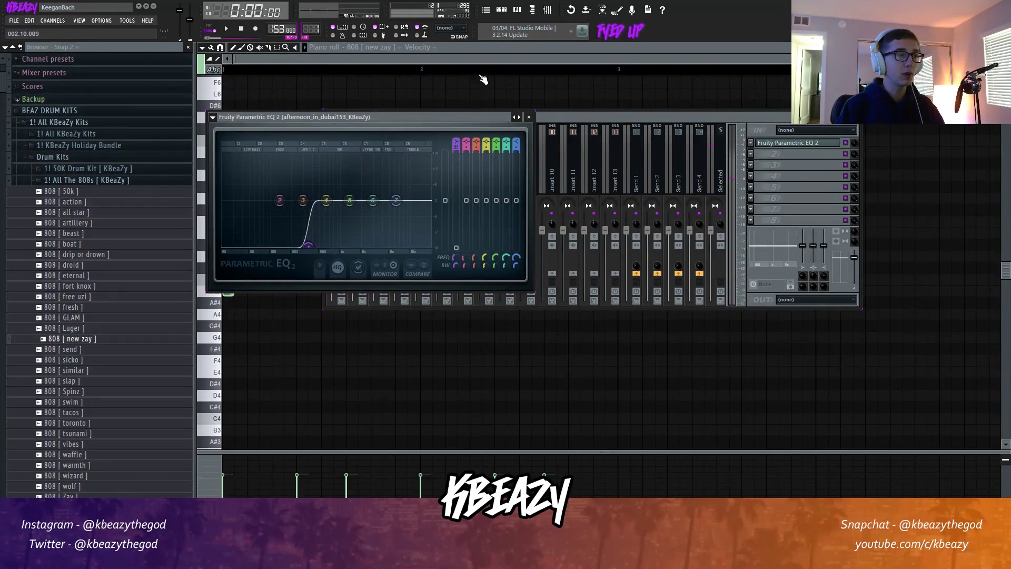
Try the 808 [ droid ] sample in place of 808 [ new zay ], playing the pattern with it.
{"action": "left_click", "coordinate": [474, 52]}
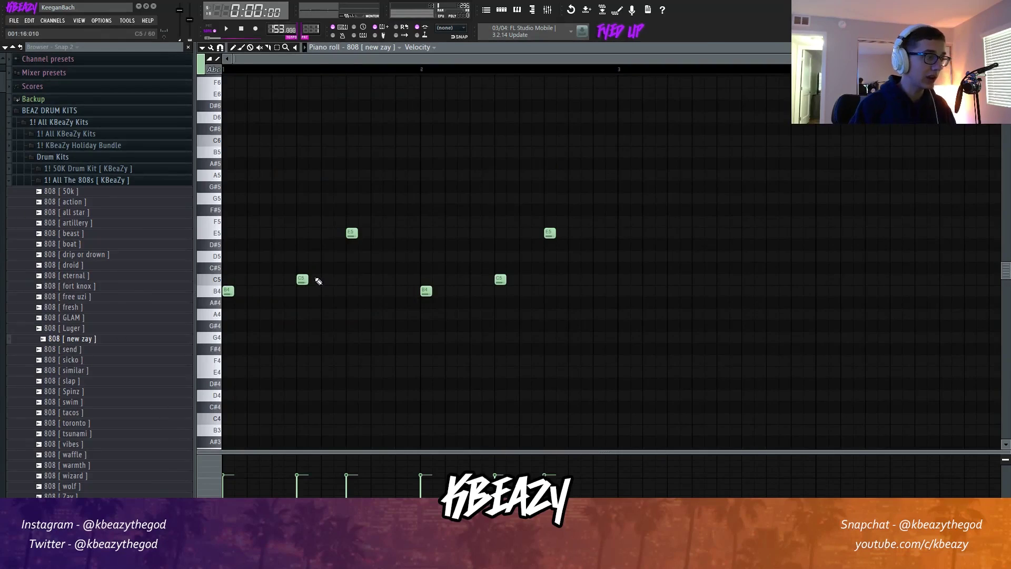
{"action": "left_click", "coordinate": [502, 10]}
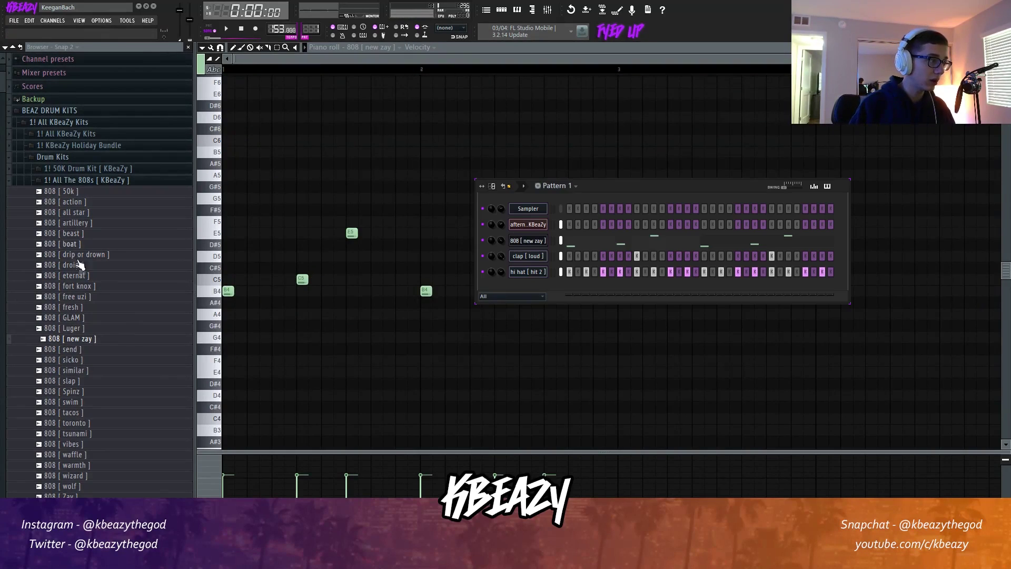
{"action": "key", "text": "space"}
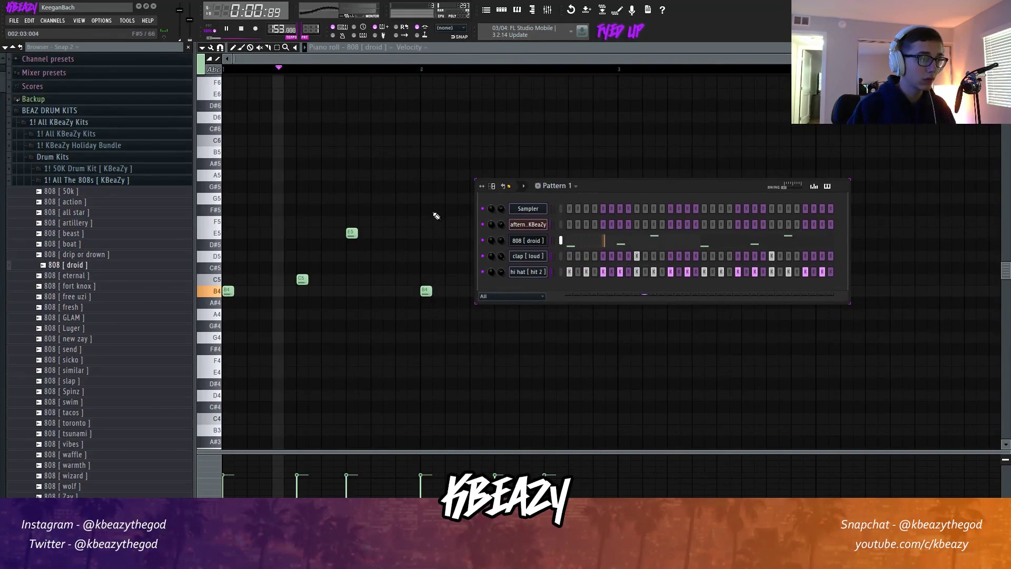
{"action": "key", "text": "F6"}
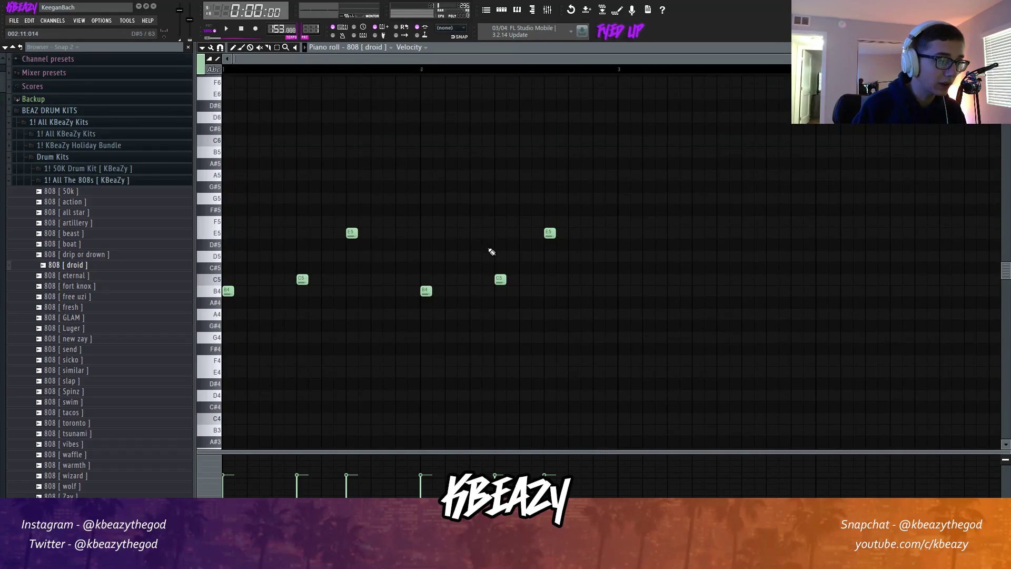
Replace the 808 channel's sample with 808 [ wolf ] from the All The 808s kit and play the pattern.
{"action": "left_click", "coordinate": [503, 10]}
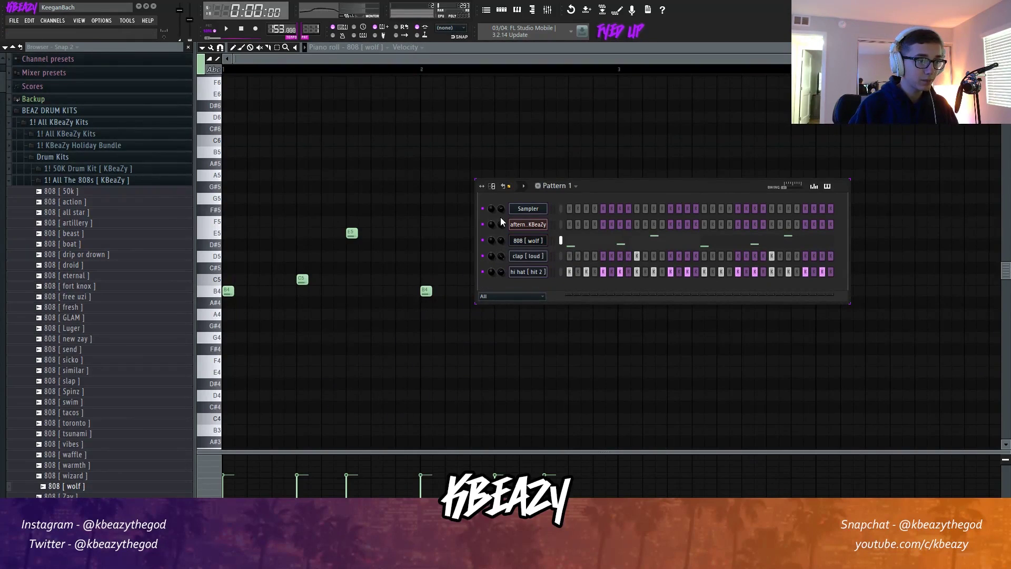
{"action": "left_click", "coordinate": [111, 180]}
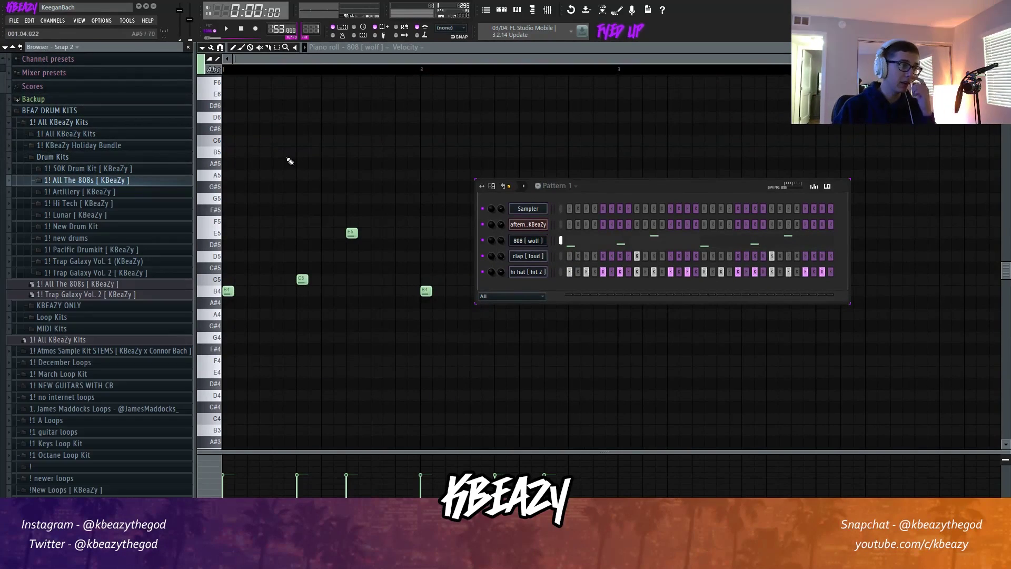
{"action": "left_click", "coordinate": [456, 56]}
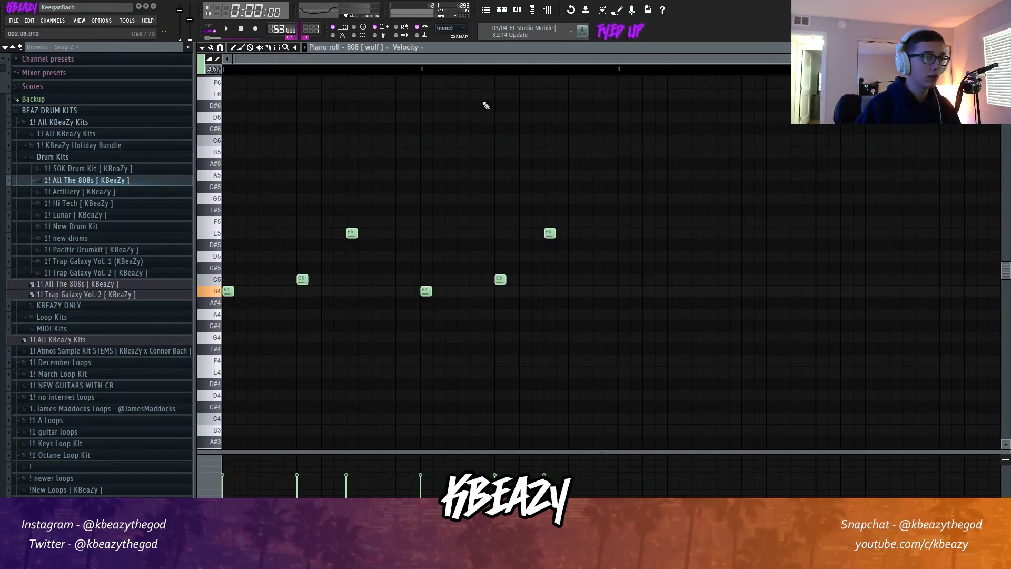
{"action": "key", "text": "space"}
{"action": "left_click", "coordinate": [503, 11]}
{"action": "key", "text": "space"}
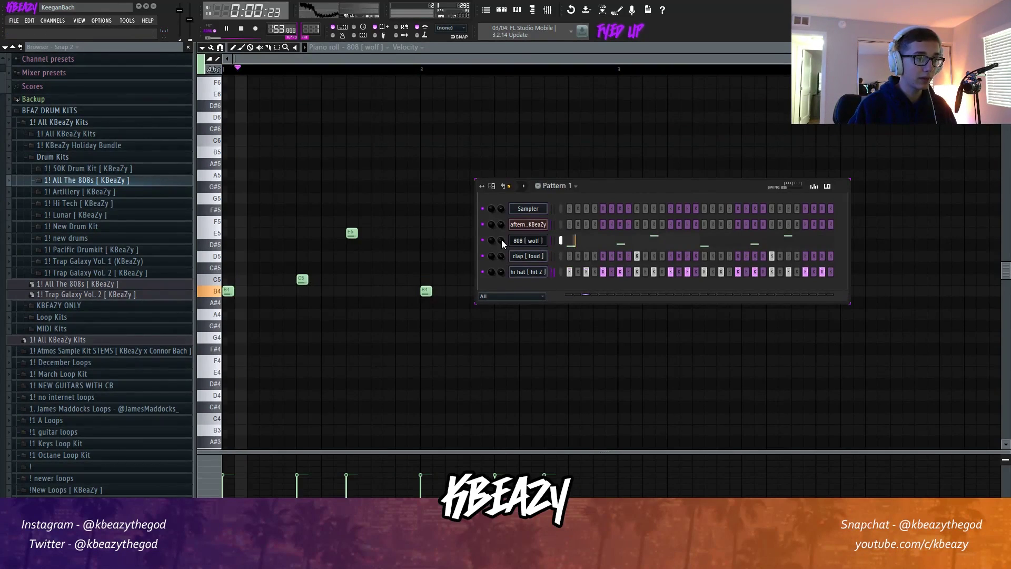
Add a second B4 note to each bar of the 808 pattern and move both E5 notes two steps later.
{"action": "key", "text": "F6"}
{"action": "left_click", "coordinate": [376, 233]}
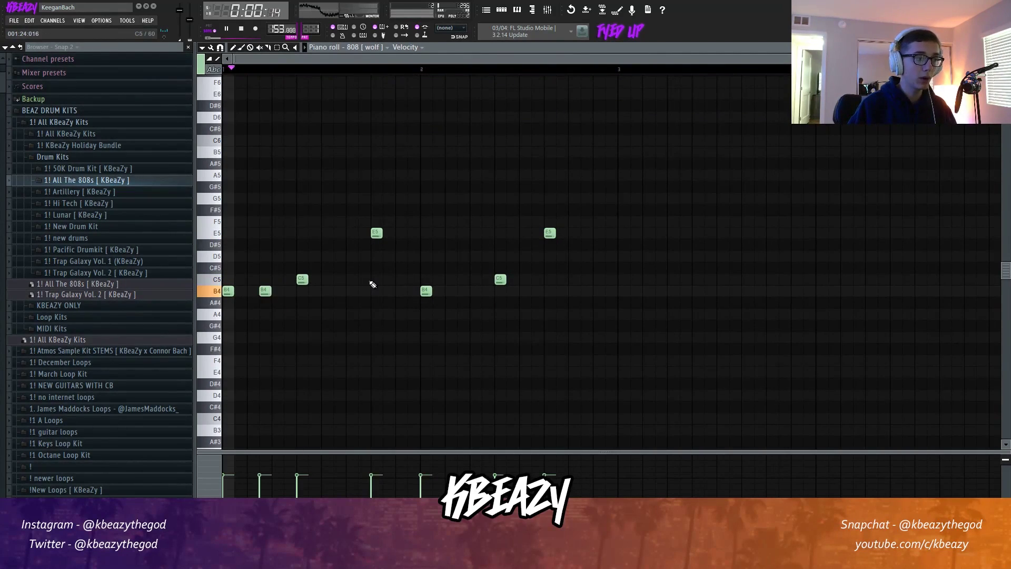
{"action": "left_click", "coordinate": [462, 290]}
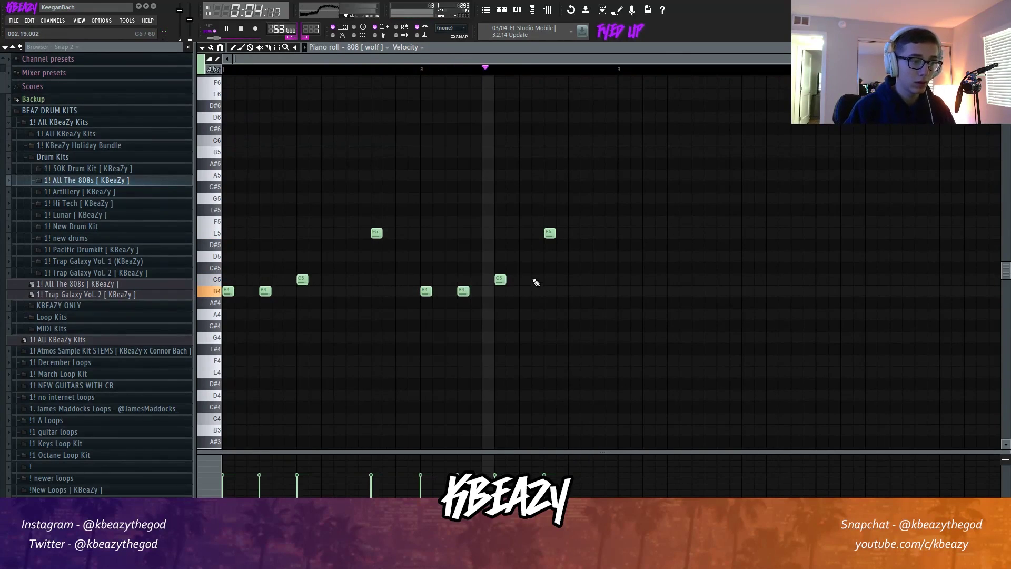
{"action": "left_click_drag", "start_coordinate": [549, 232], "coordinate": [575, 233]}
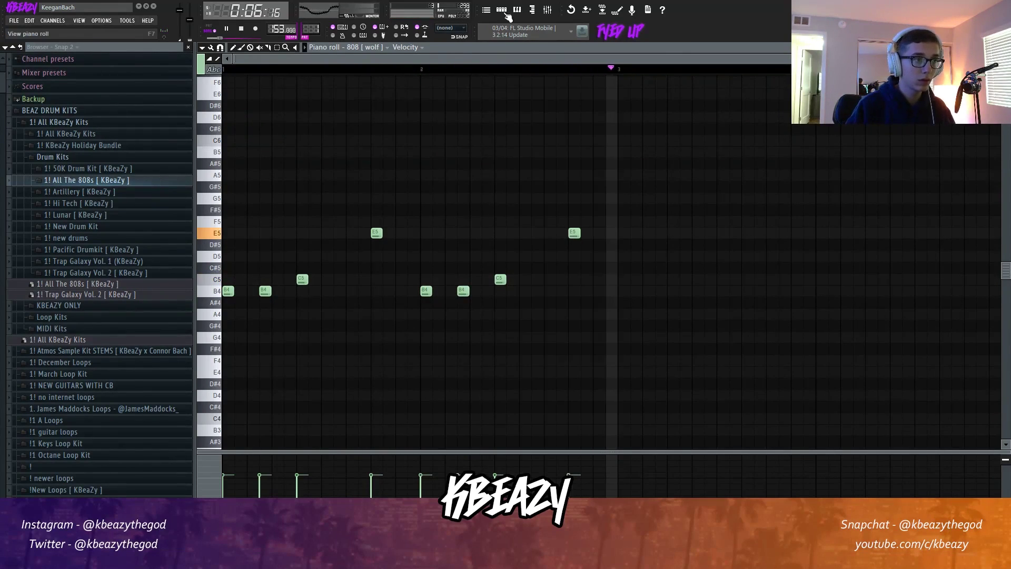
{"action": "left_click", "coordinate": [502, 10]}
{"action": "key", "text": "space"}
Mute the Sampler and loop channels and audition the kicks in the Trap Galaxy Vol. 2 kit.
{"action": "left_click", "coordinate": [94, 273]}
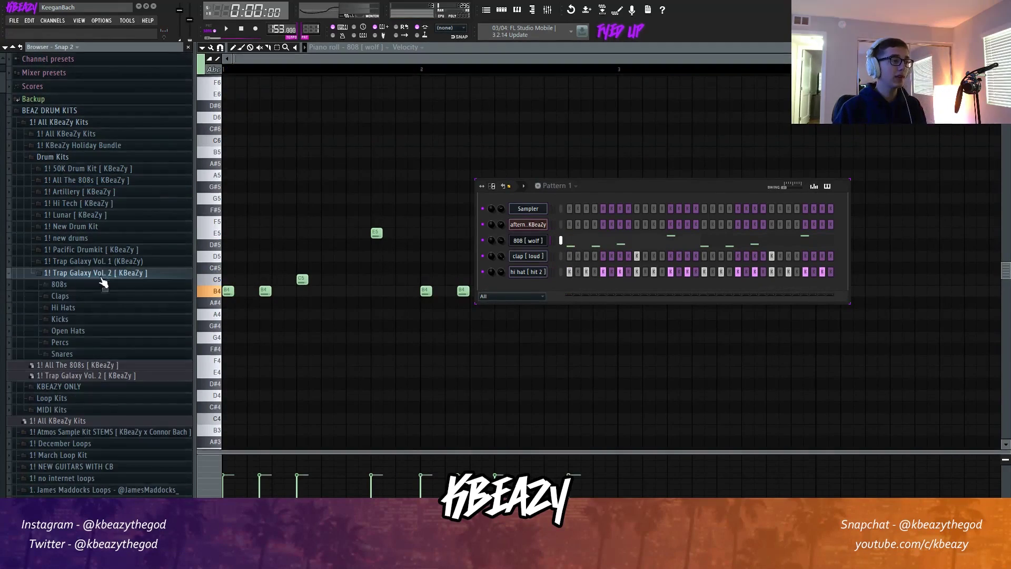
{"action": "left_click", "coordinate": [60, 319]}
{"action": "left_click_drag", "start_coordinate": [483, 224], "coordinate": [483, 209]}
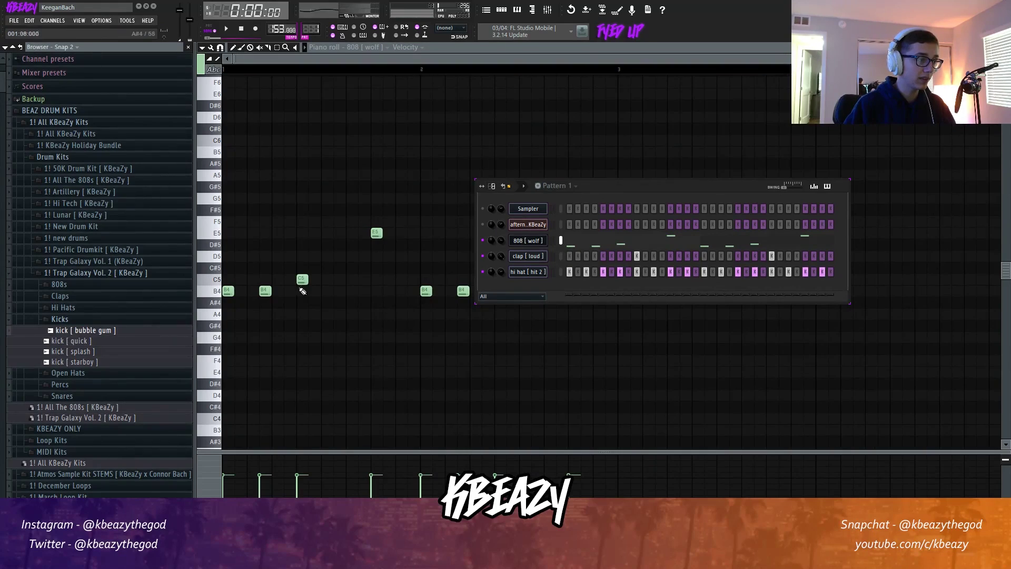
{"action": "right_click", "coordinate": [375, 233]}
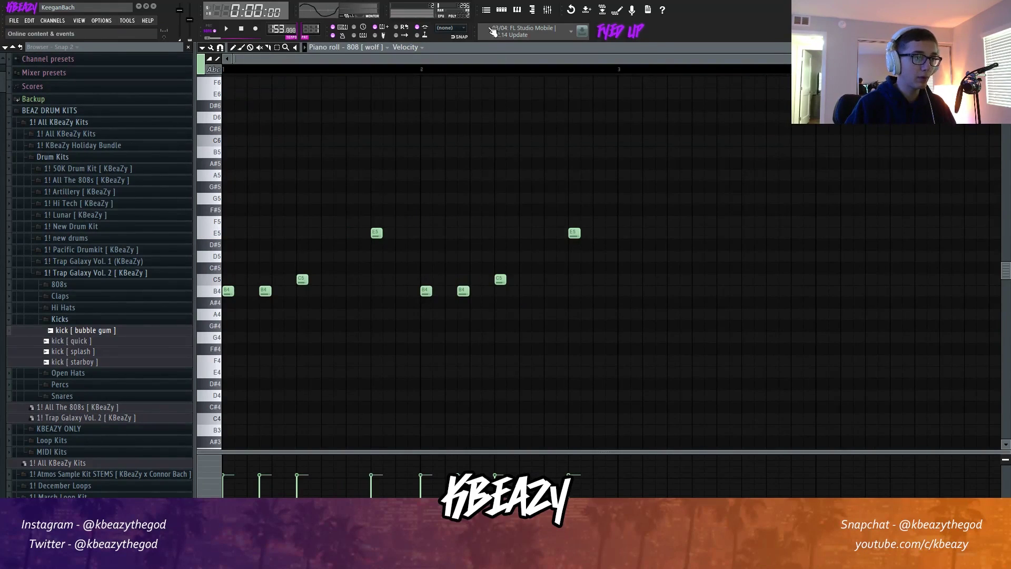
{"action": "key", "text": "F6"}
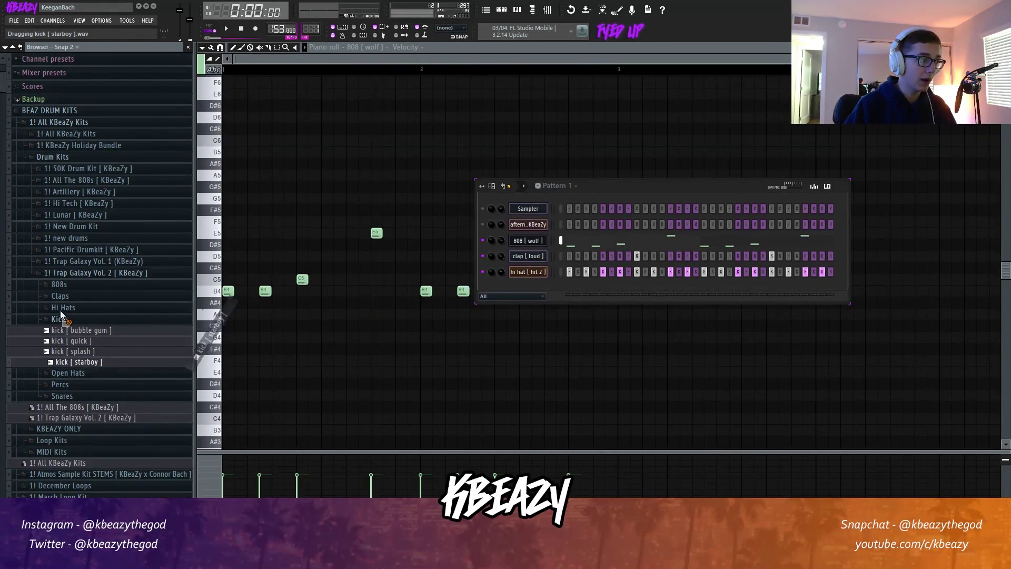
{"action": "left_click_drag", "start_coordinate": [61, 315], "coordinate": [74, 289]}
{"action": "left_click", "coordinate": [85, 272]}
Add Kick [ zone ] from the Hi Tech kit's Kicks folder as a new channel.
{"action": "left_click", "coordinate": [73, 204]}
{"action": "left_click", "coordinate": [60, 249]}
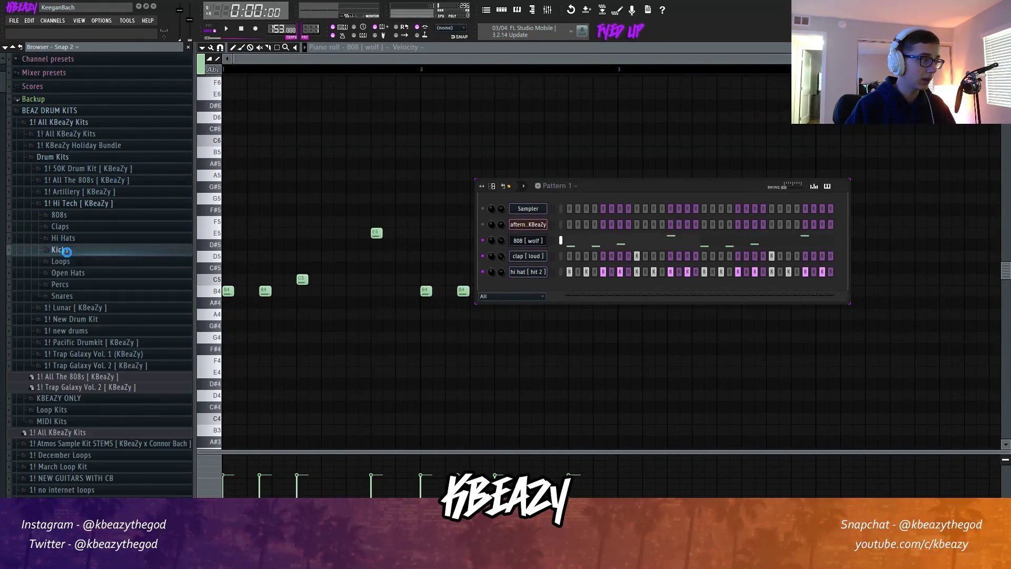
{"action": "left_click_drag", "start_coordinate": [517, 288], "coordinate": [514, 287]}
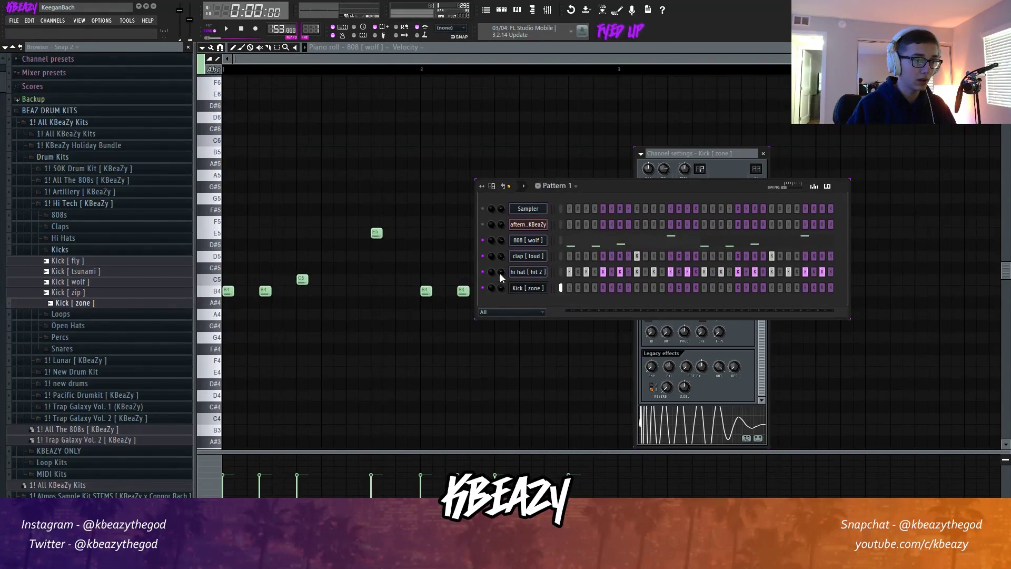
Program the Kick [ zone ] channel on steps 1, 7, 13, 19 and 21 while the pattern plays.
{"action": "key", "text": "space"}
{"action": "left_click", "coordinate": [620, 288]}
{"action": "left_click", "coordinate": [670, 288]}
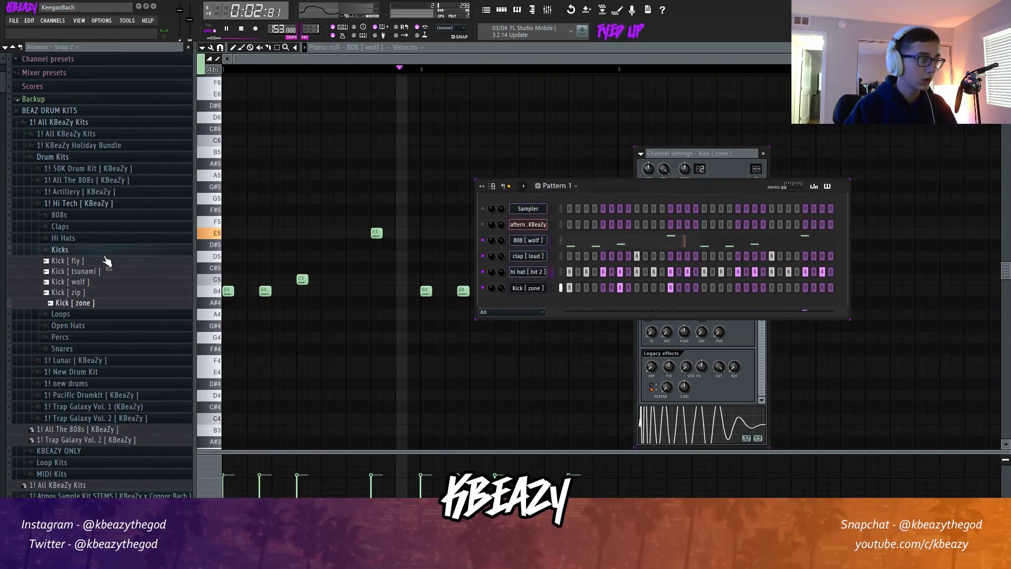
{"action": "left_click", "coordinate": [94, 203]}
{"action": "left_click", "coordinate": [737, 288]}
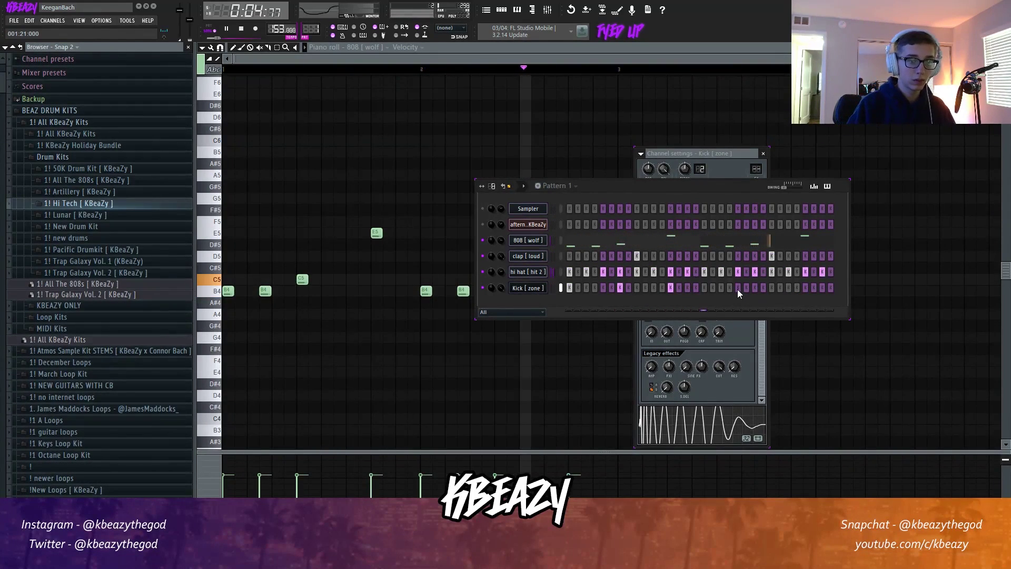
{"action": "left_click", "coordinate": [721, 288]}
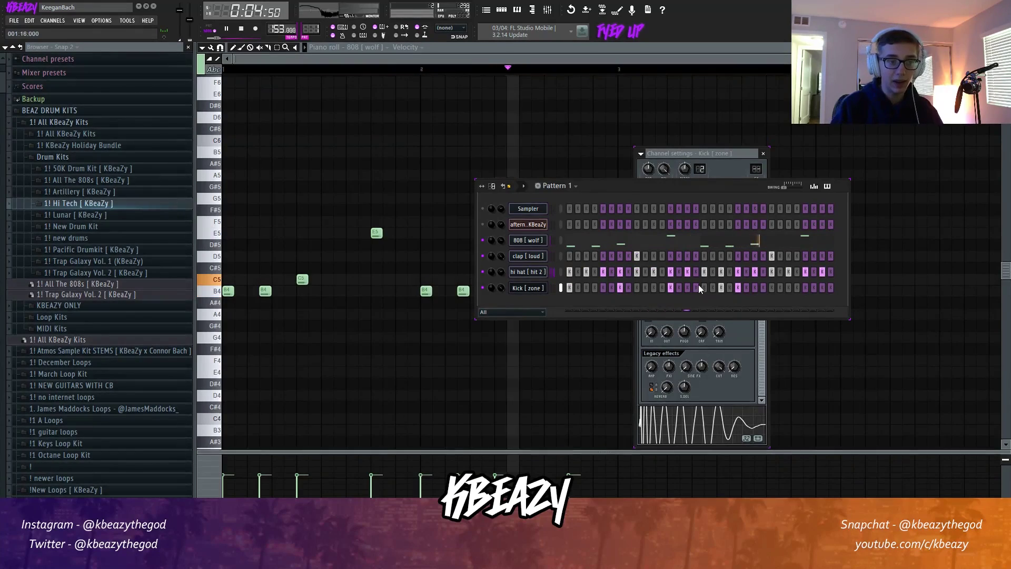
{"action": "left_click", "coordinate": [764, 288]}
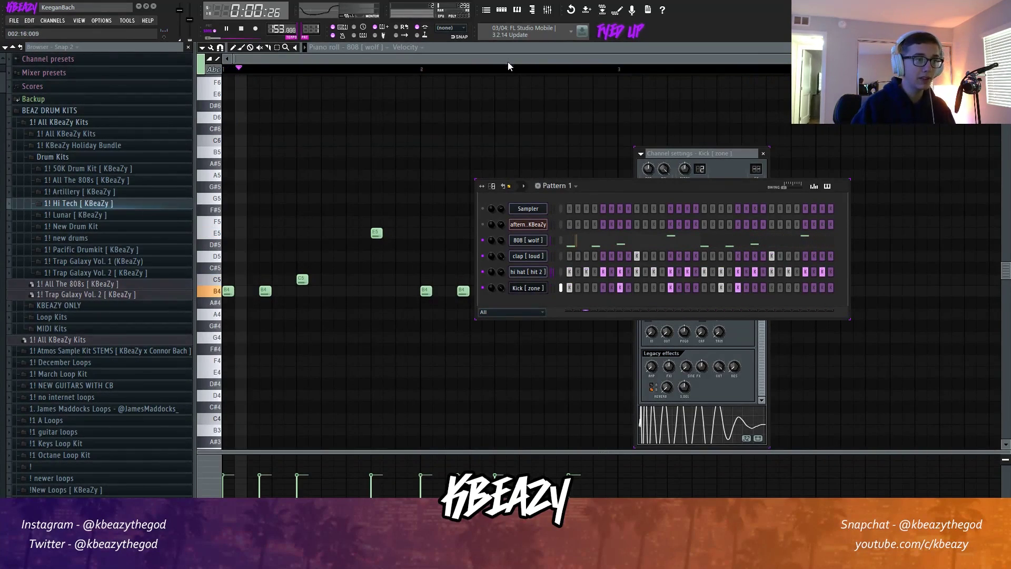
Unmute the afternoon_in_dubai153 loop channel and play the beat with the new kick pattern.
{"action": "key", "text": "space"}
{"action": "left_click", "coordinate": [483, 224]}
{"action": "key", "text": "space"}
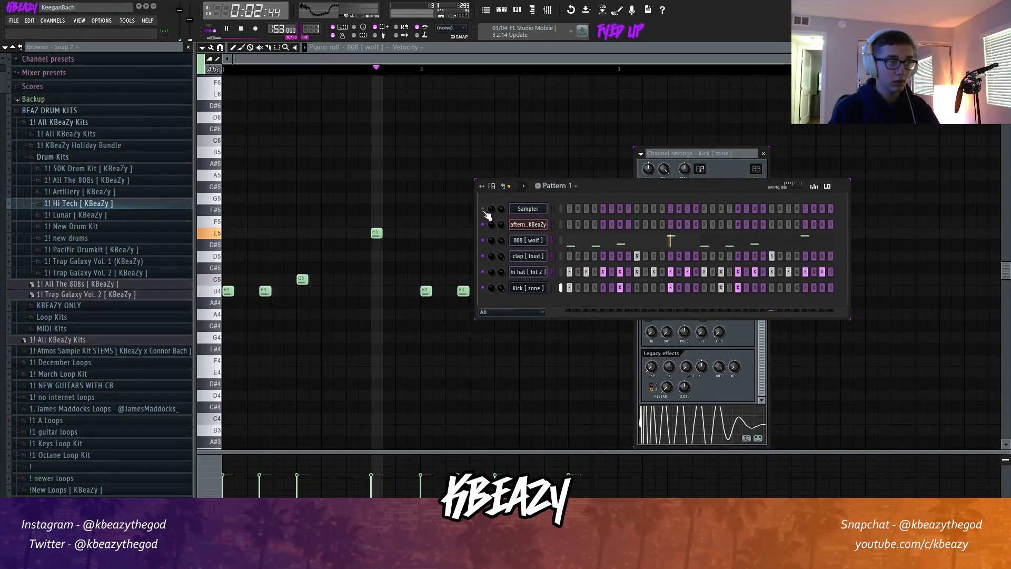
{"action": "right_click", "coordinate": [436, 214]}
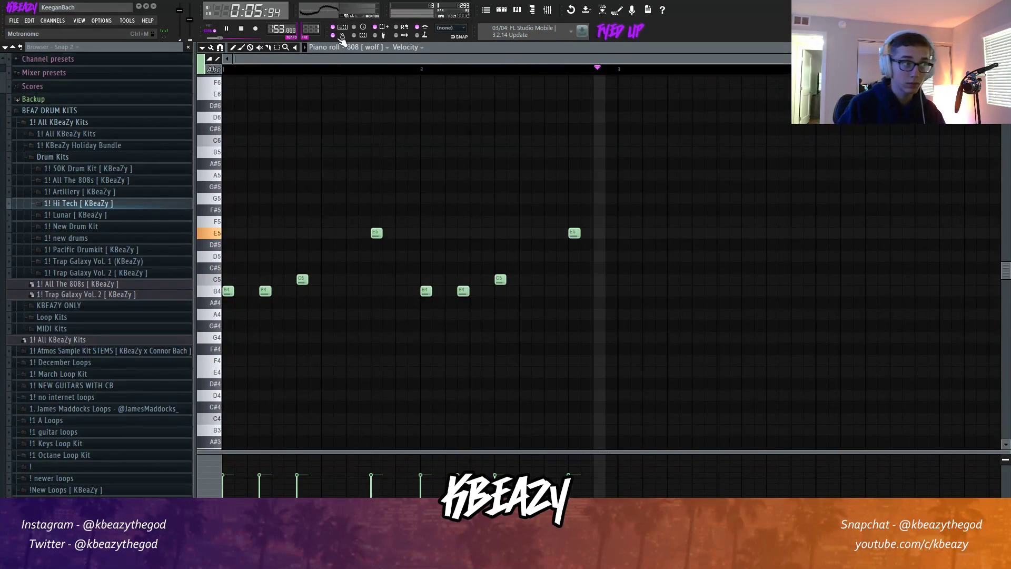
Add a kick on step 29 and another E5 note after the existing one in each bar of the 808 pattern.
{"action": "left_click", "coordinate": [501, 9]}
{"action": "key", "text": "space"}
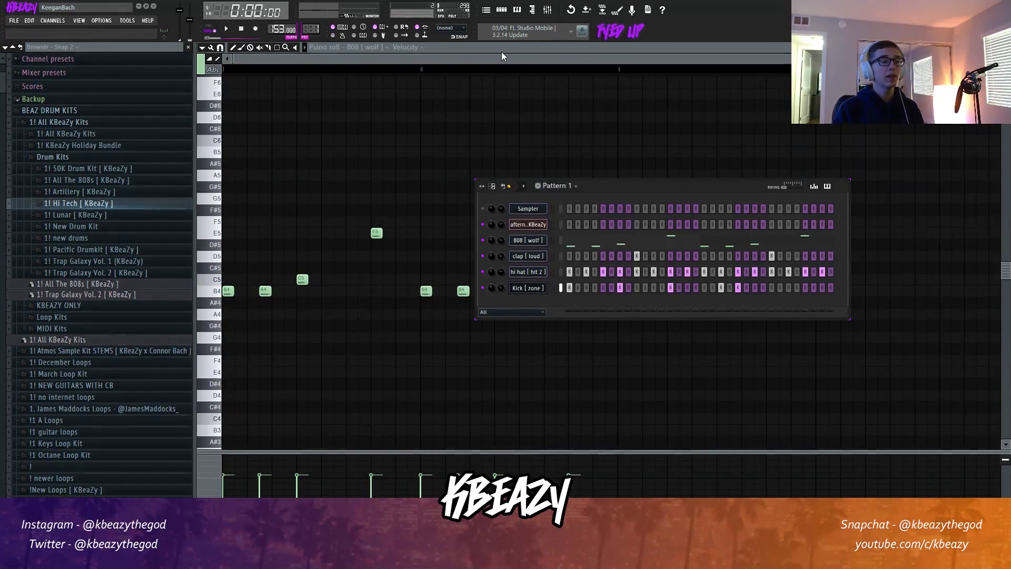
{"action": "right_click", "coordinate": [389, 260]}
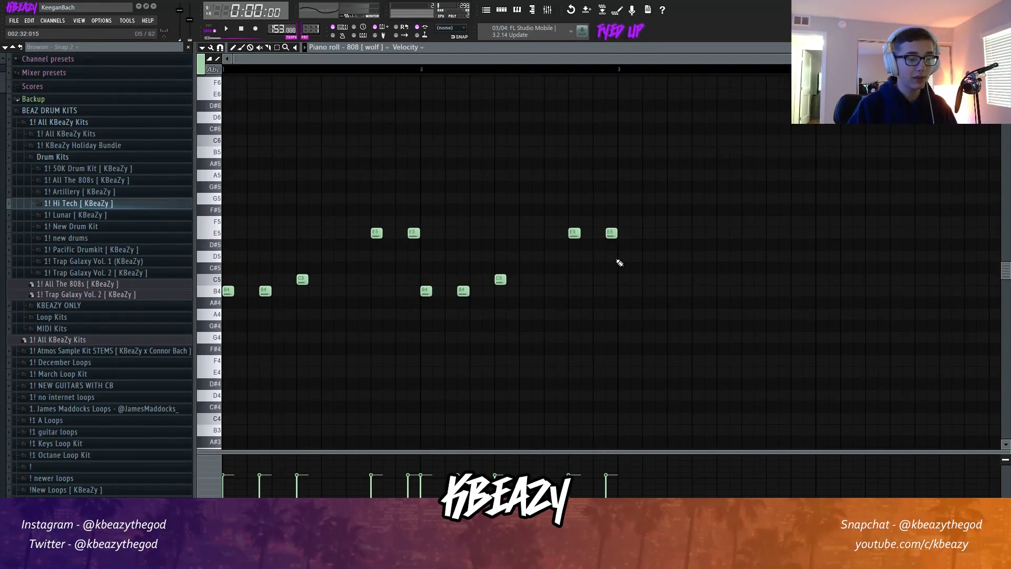
{"action": "left_click", "coordinate": [501, 9]}
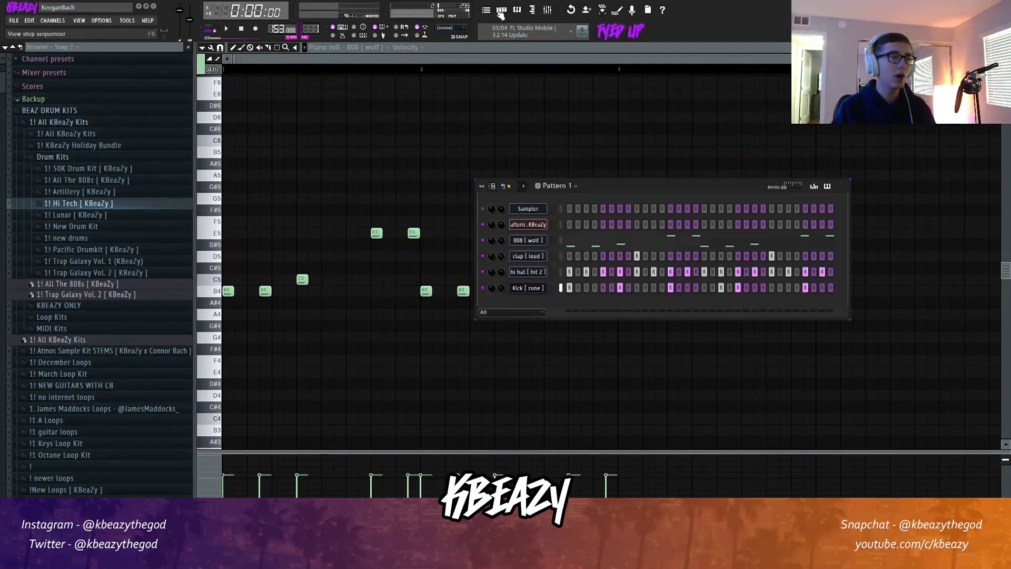
Review the 808 [ wolf ] notes against the kick, clap and hi-hat steps while playing the pattern.
{"action": "right_click", "coordinate": [376, 345]}
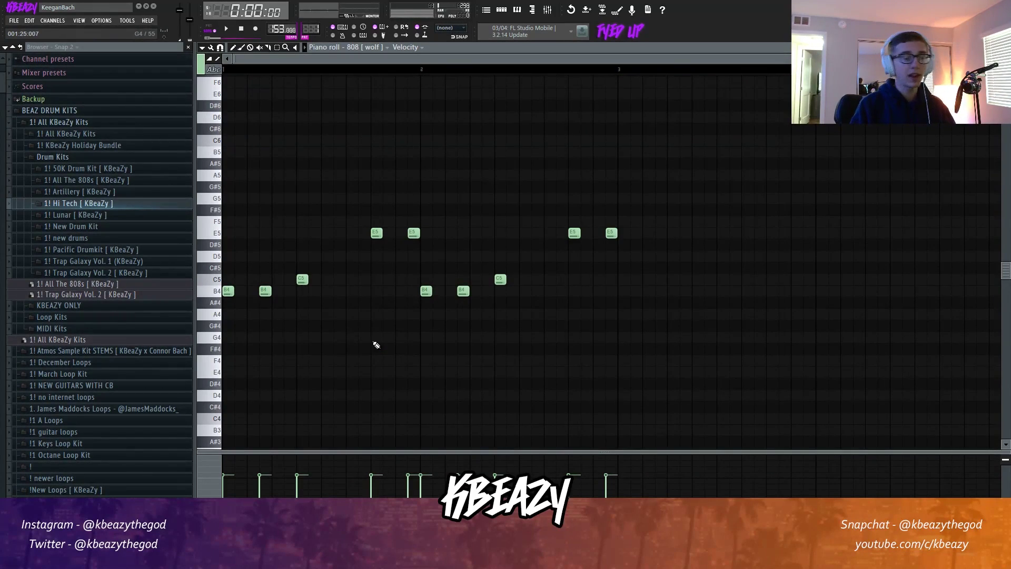
{"action": "left_click", "coordinate": [503, 10]}
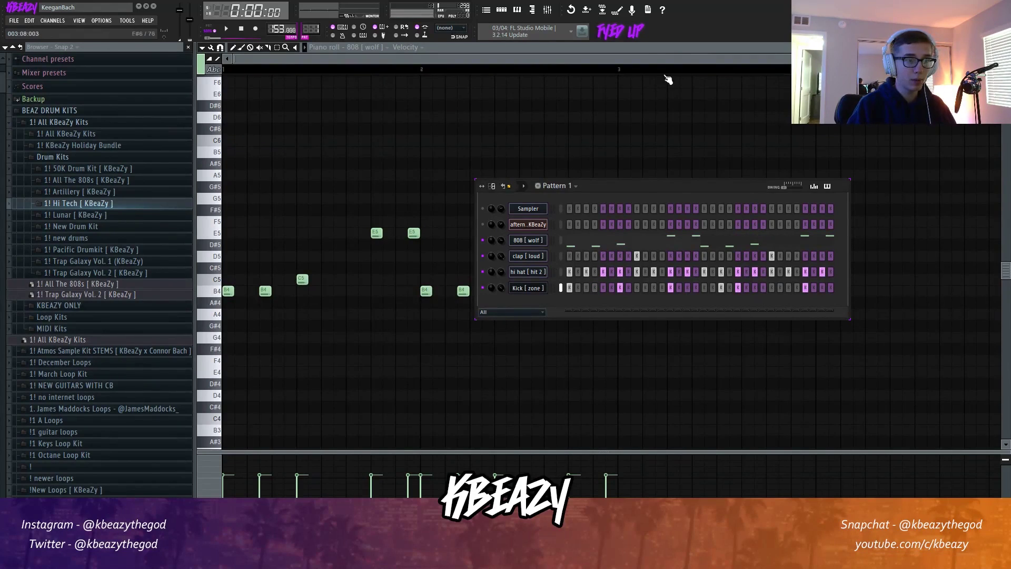
{"action": "key", "text": "F6"}
{"action": "key", "text": "F6"}
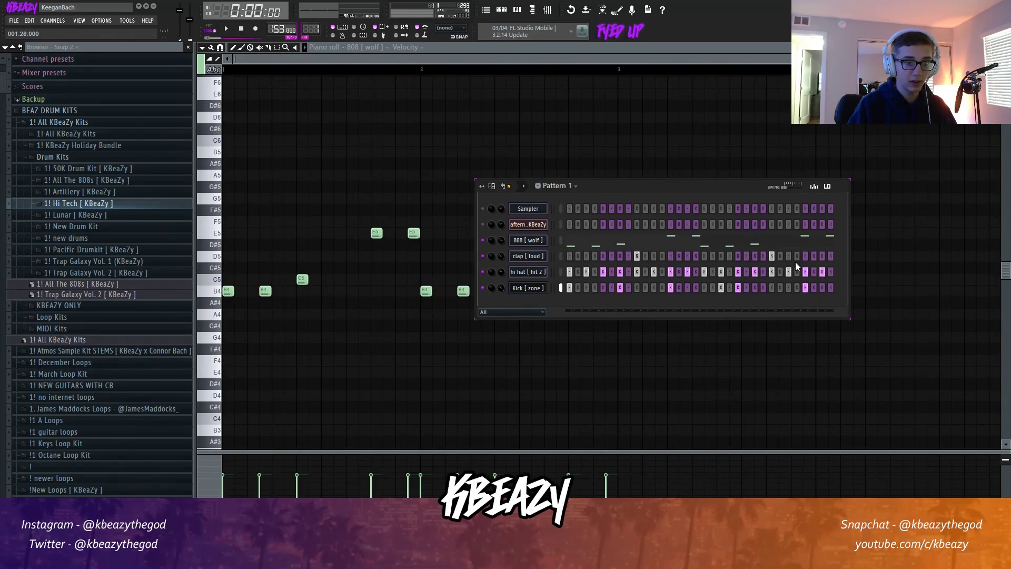
{"action": "key", "text": "space"}
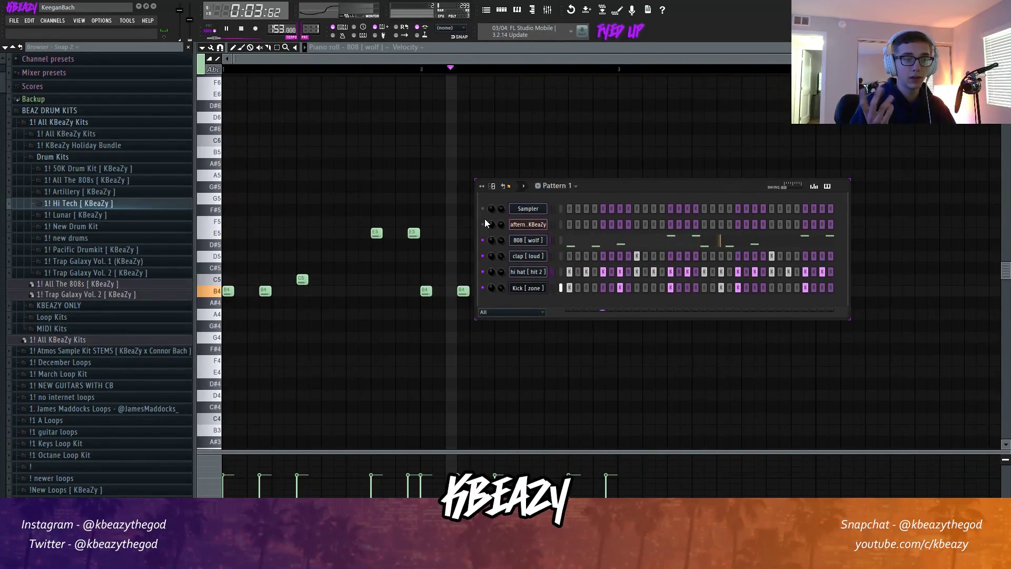
{"action": "key", "text": "F6"}
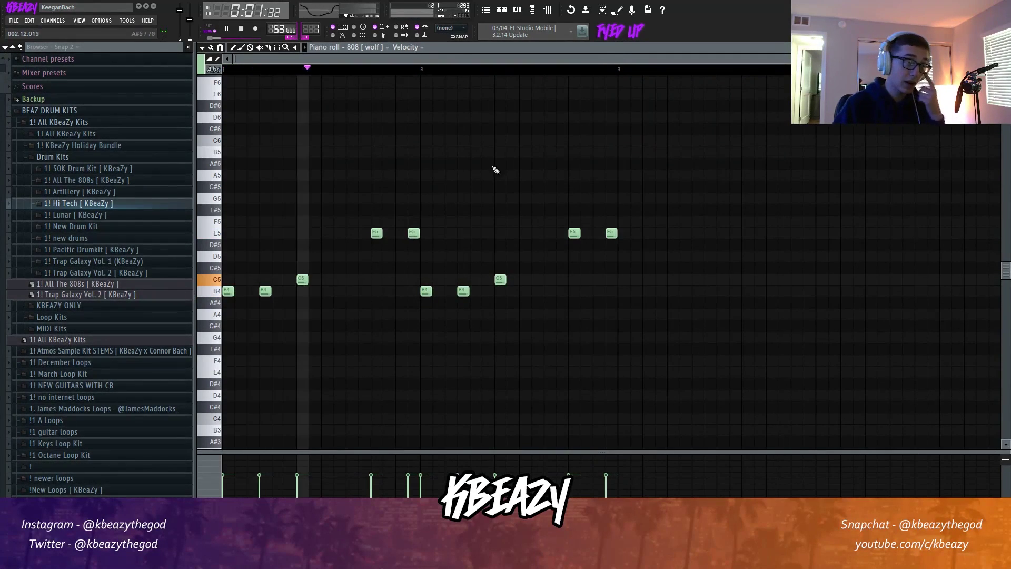
{"action": "left_click_drag", "start_coordinate": [439, 247], "coordinate": [396, 220]}
{"action": "key", "text": "space"}
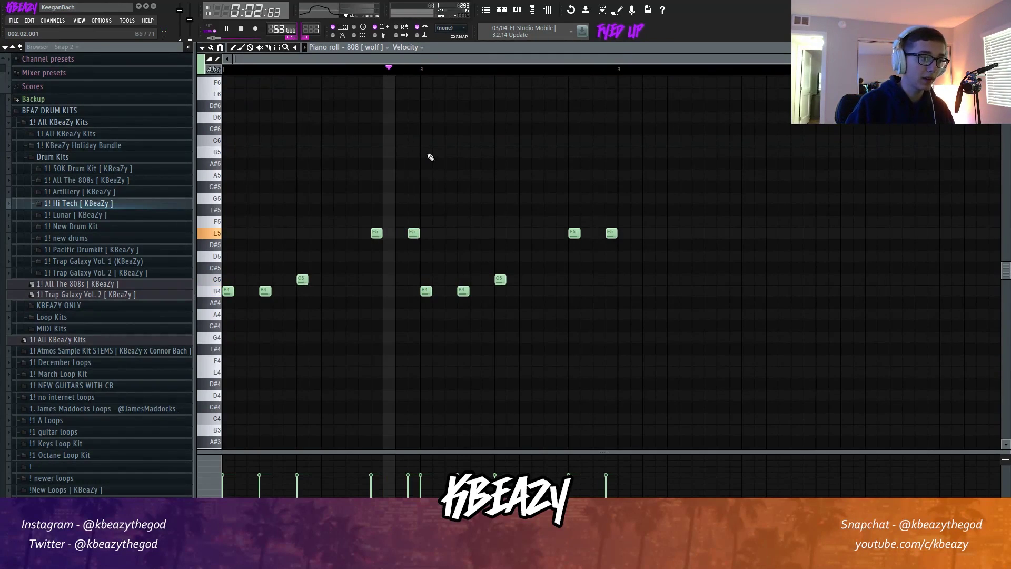
{"action": "key", "text": "space"}
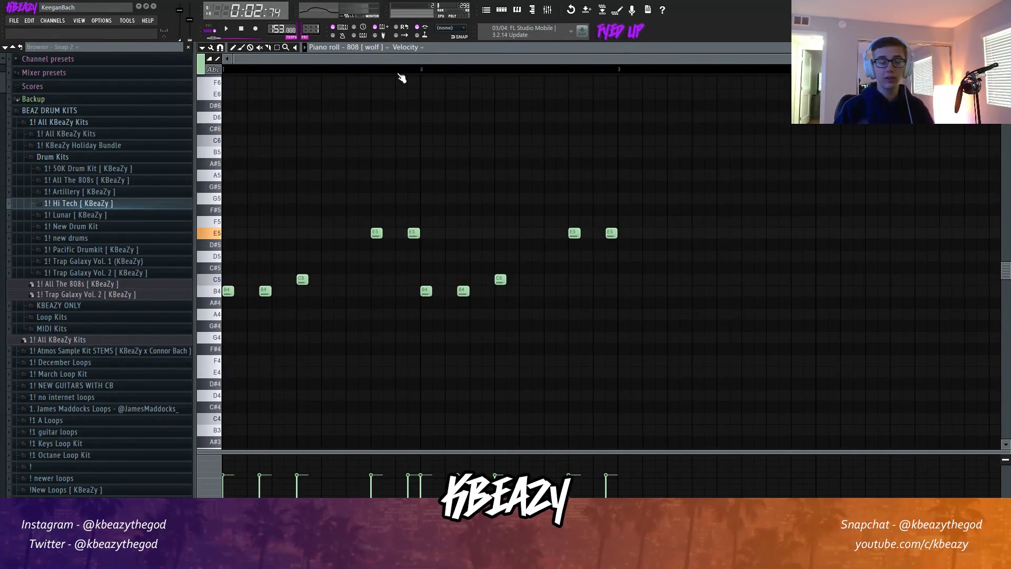
{"action": "key", "text": "space"}
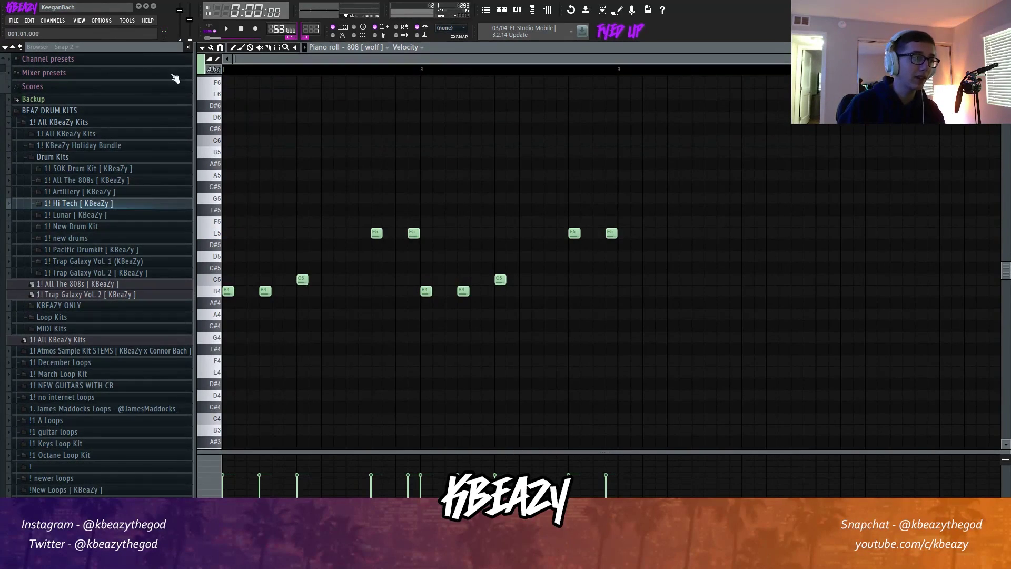
{"action": "left_click", "coordinate": [502, 13]}
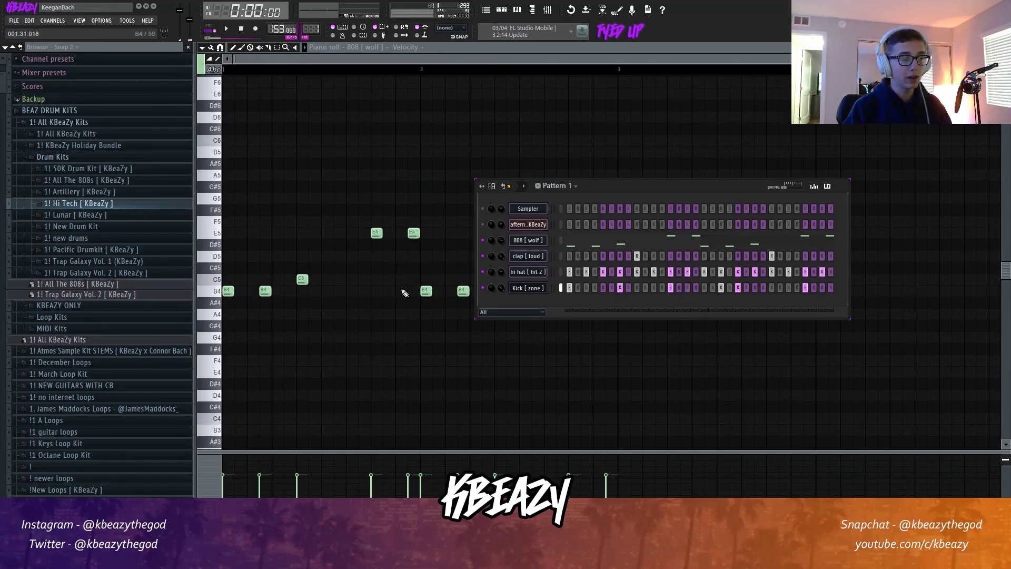
Play the pattern to hear the 808 [ wolf ] notes together with the kick steps, then stop it.
{"action": "right_click", "coordinate": [361, 298]}
{"action": "left_click", "coordinate": [499, 13]}
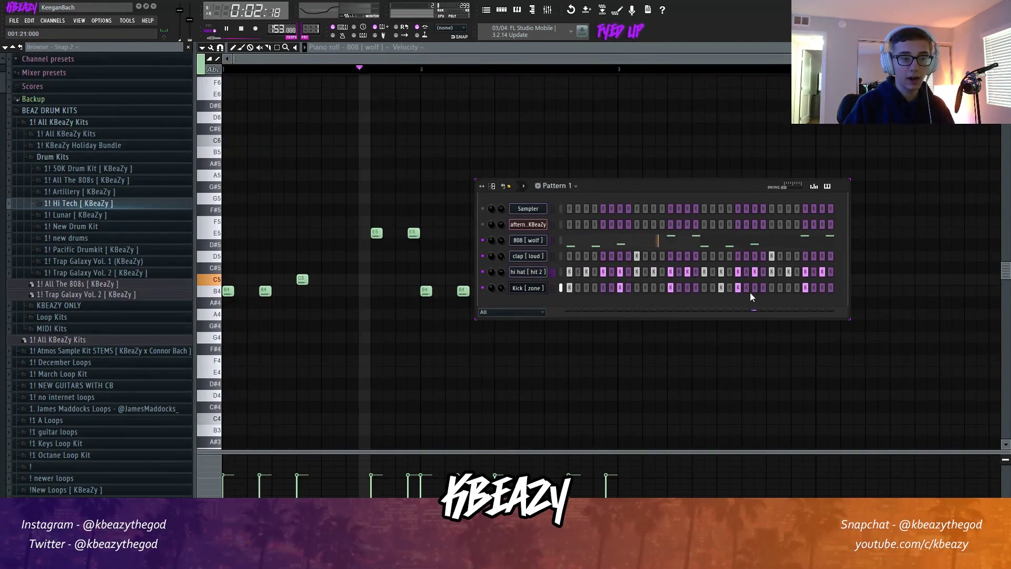
{"action": "right_click", "coordinate": [508, 326]}
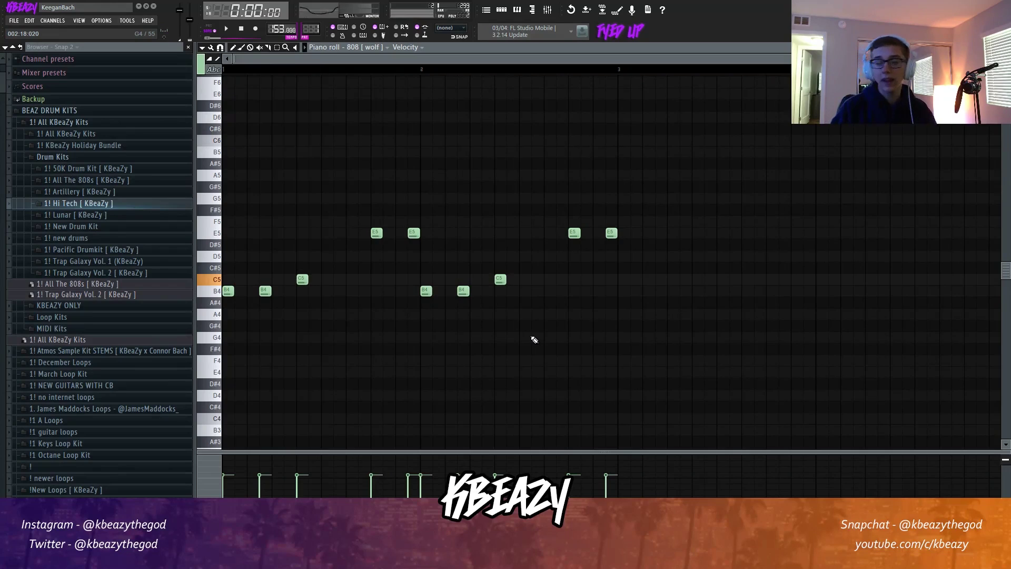
{"action": "left_click", "coordinate": [504, 11]}
{"action": "key", "text": "F6"}
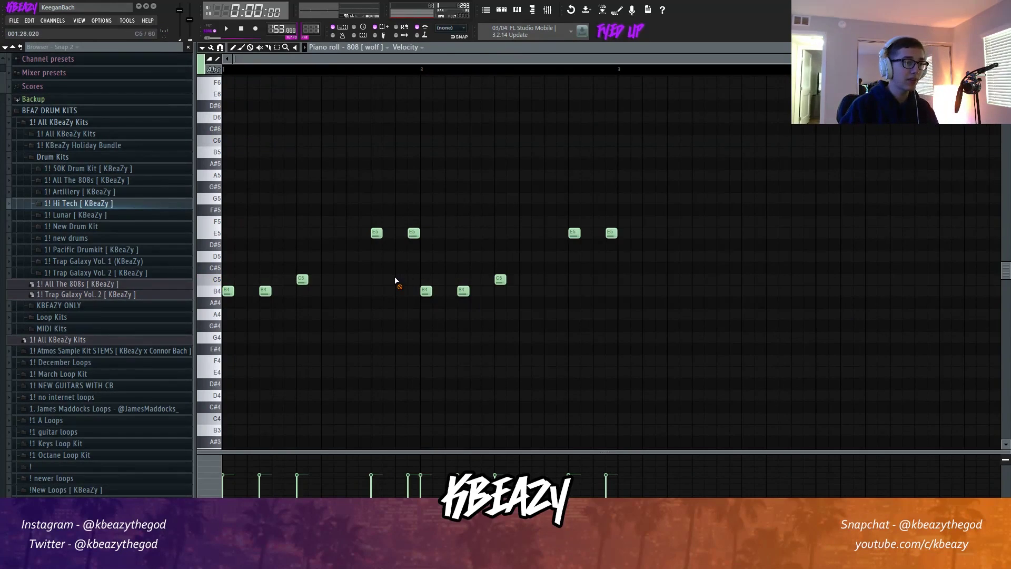
Clear all 808 [ wolf ] notes and reduce the Kick [ zone ] pattern to step 1 only.
{"action": "left_click", "coordinate": [501, 10]}
{"action": "left_click", "coordinate": [654, 243]}
{"action": "left_click", "coordinate": [655, 243]}
{"action": "key", "text": "ctrl+x"}
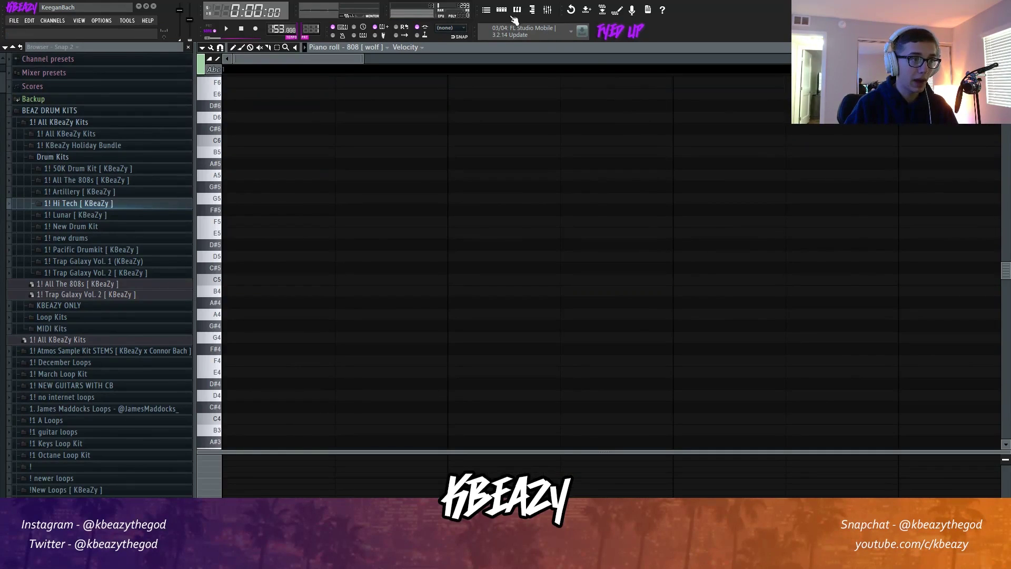
{"action": "key", "text": "F6"}
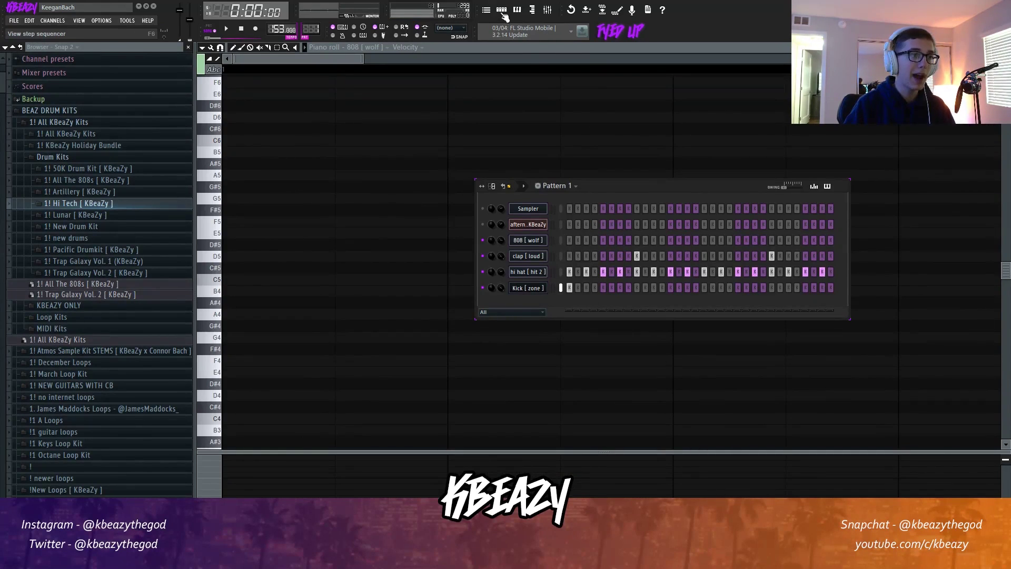
Replace the 808 [ wolf ] sample with 808 [ swim ] from the All The 808s [ KBeaZy ] kit.
{"action": "left_click", "coordinate": [503, 13]}
{"action": "key", "text": "F5"}
{"action": "key", "text": "F6"}
{"action": "left_click", "coordinate": [84, 179]}
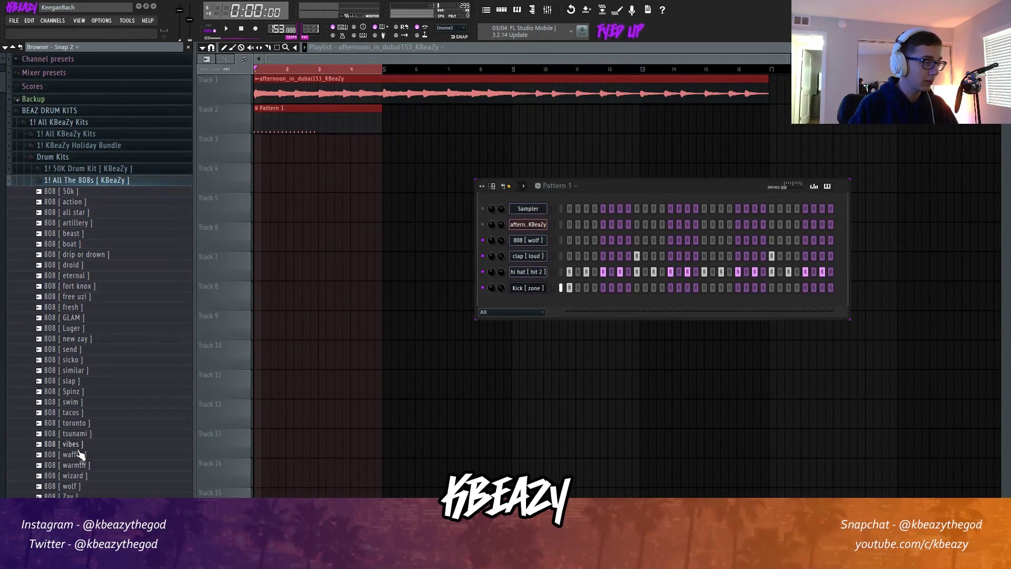
{"action": "left_click_drag", "start_coordinate": [67, 404], "coordinate": [564, 239]}
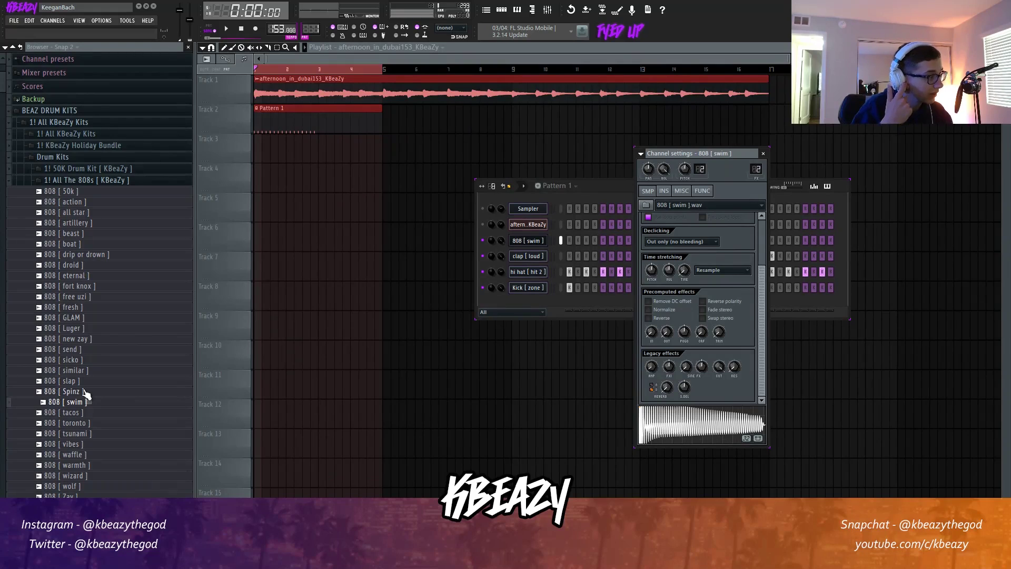
Draw a C5 note at the very start of the 808 [ swim ] piano roll and play the pattern.
{"action": "left_click", "coordinate": [504, 14]}
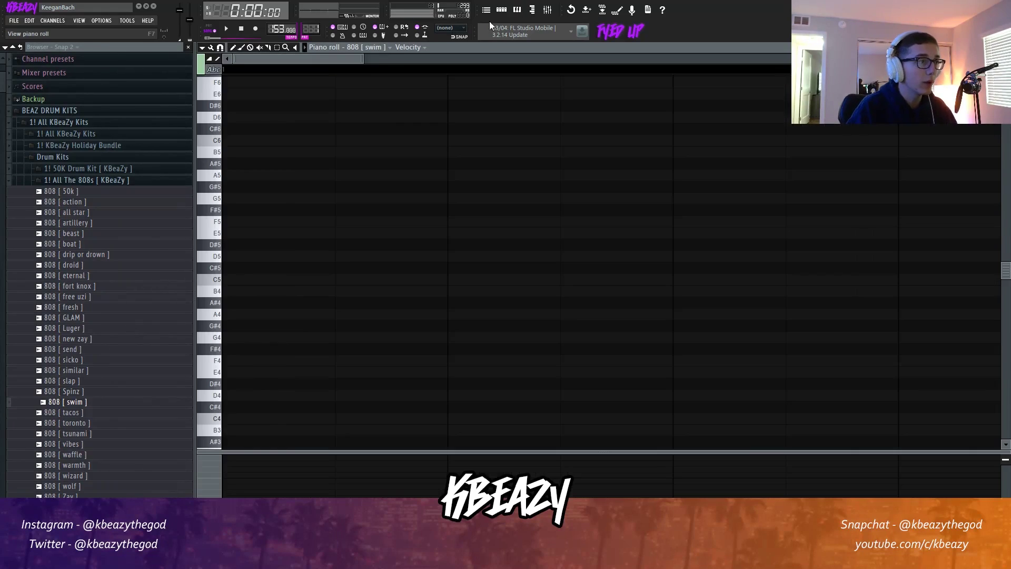
{"action": "key", "text": "space"}
{"action": "left_click_drag", "start_coordinate": [361, 59], "coordinate": [708, 59]}
{"action": "key", "text": "space"}
{"action": "left_click_drag", "start_coordinate": [269, 279], "coordinate": [233, 282]}
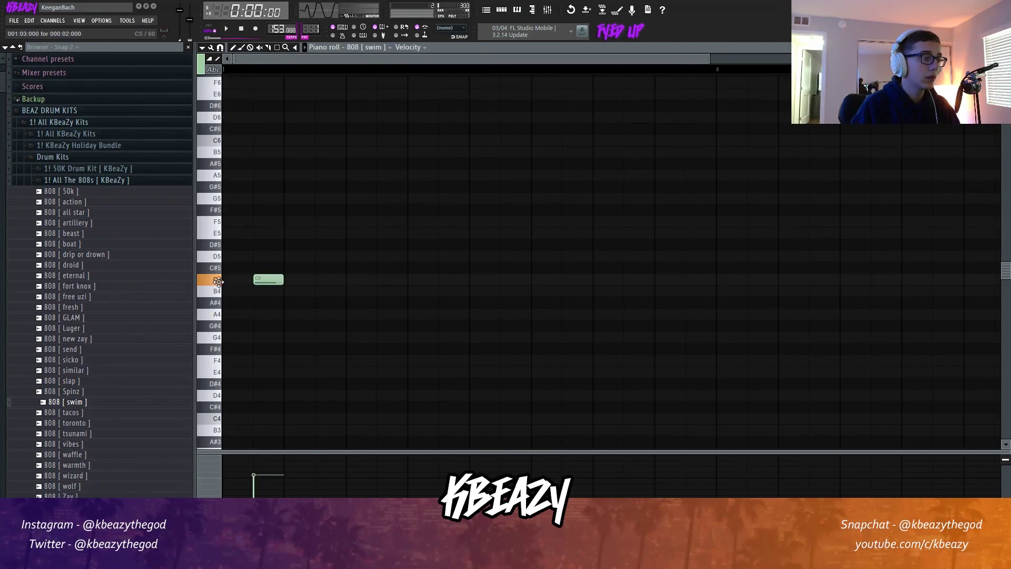
{"action": "key", "text": "F6"}
{"action": "key", "text": "space"}
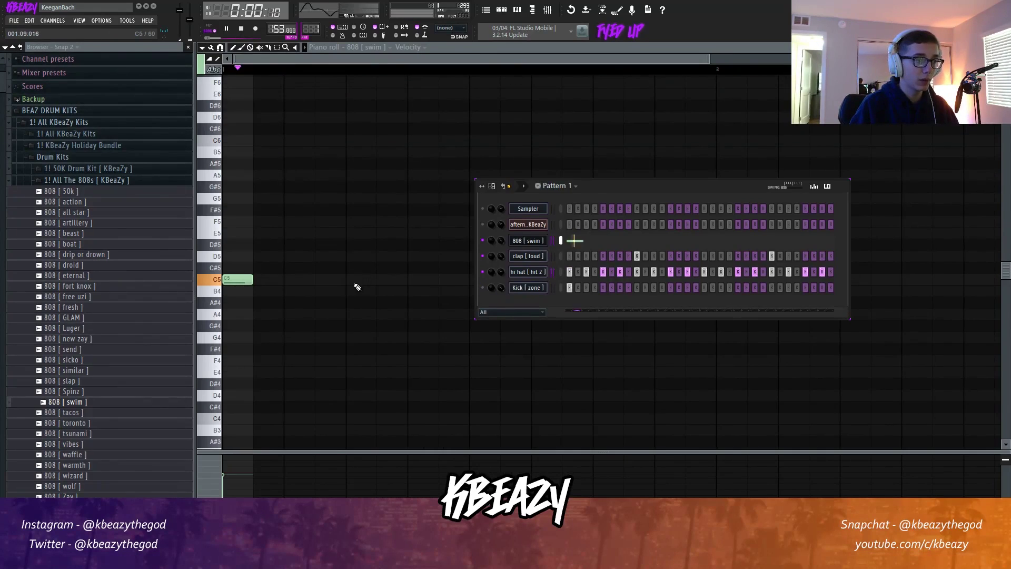
Transpose the opening 808 [ swim ] note to B5 and replay the pattern to hear it.
{"action": "key", "text": "F6"}
{"action": "key", "text": "space"}
{"action": "key", "text": "ctrl+Up"}
{"action": "key", "text": "space"}
{"action": "key", "text": "space"}
{"action": "key", "text": "shift+Down"}
{"action": "key", "text": "space"}
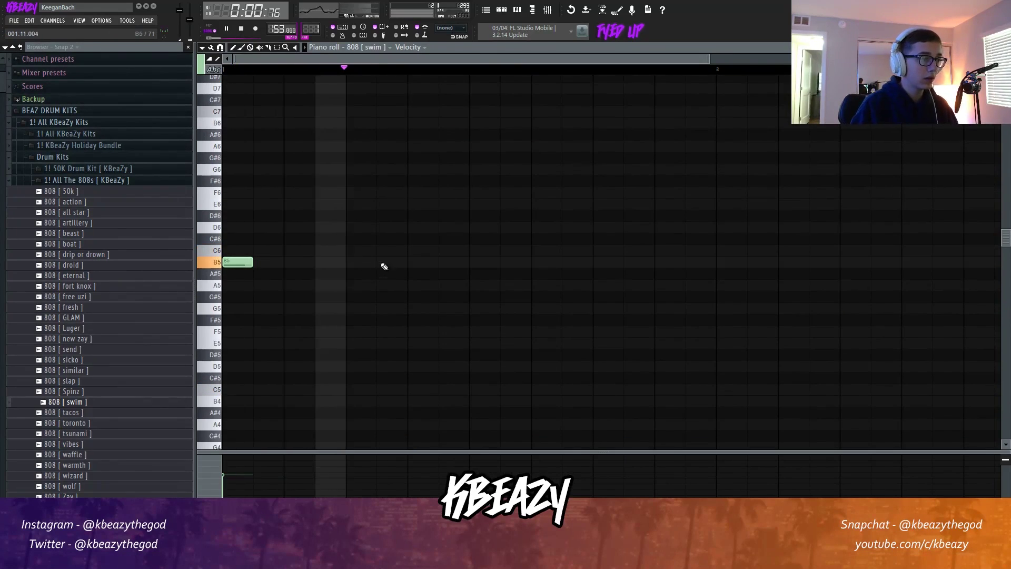
Add a B5 note on step 7 and C6 notes on steps 11 and 15, and play the 808 line.
{"action": "left_click", "coordinate": [330, 262]}
{"action": "left_click", "coordinate": [392, 250]}
{"action": "left_click", "coordinate": [457, 250]}
{"action": "key", "text": "space"}
{"action": "left_click", "coordinate": [503, 12]}
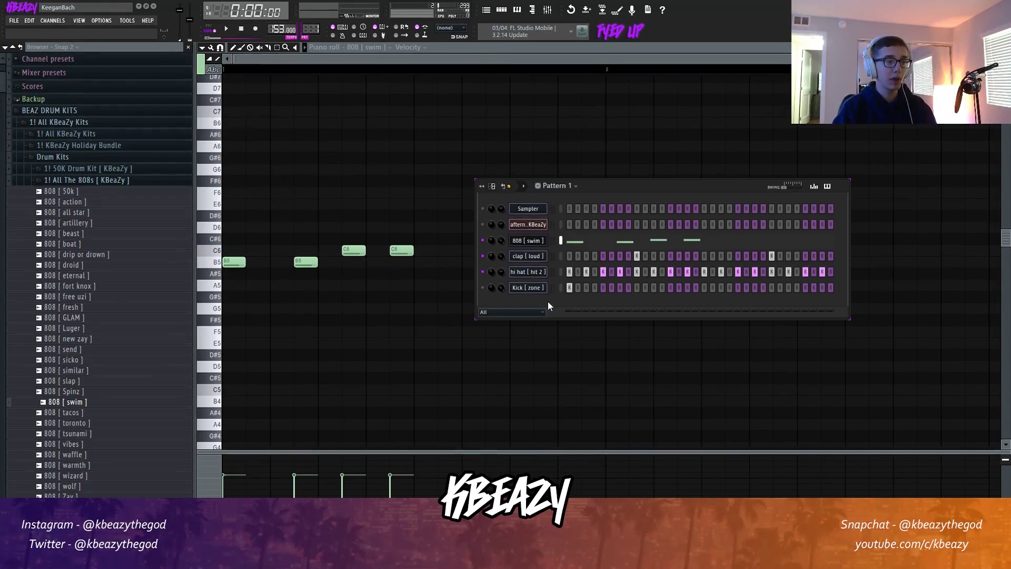
{"action": "left_click", "coordinate": [430, 270]}
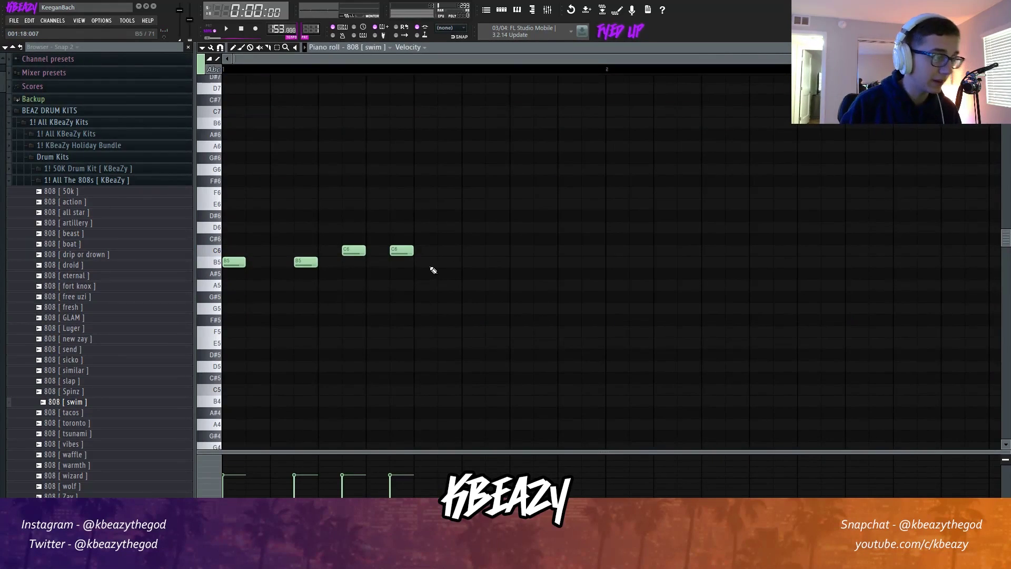
{"action": "key", "text": "space"}
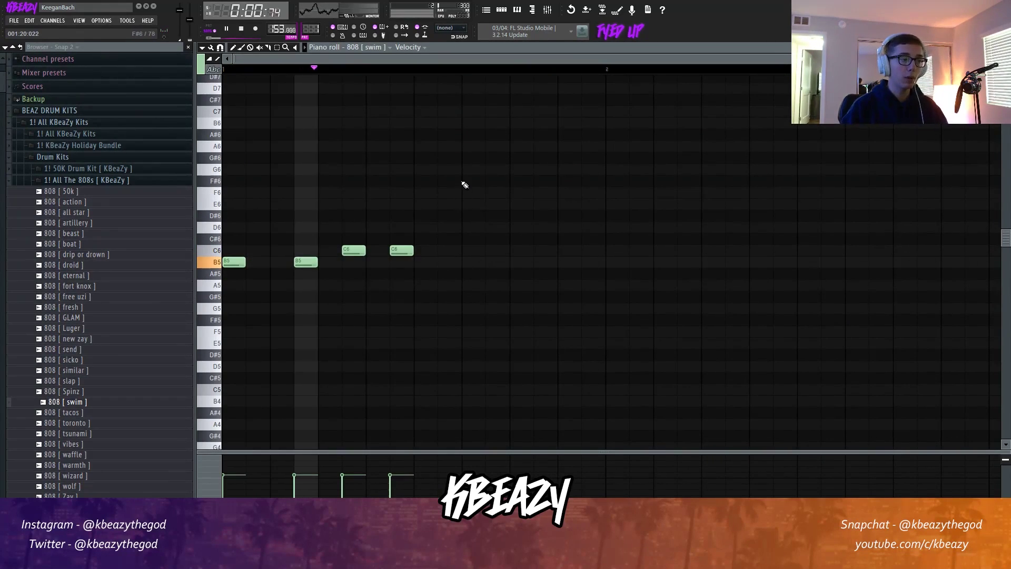
{"action": "key", "text": "space"}
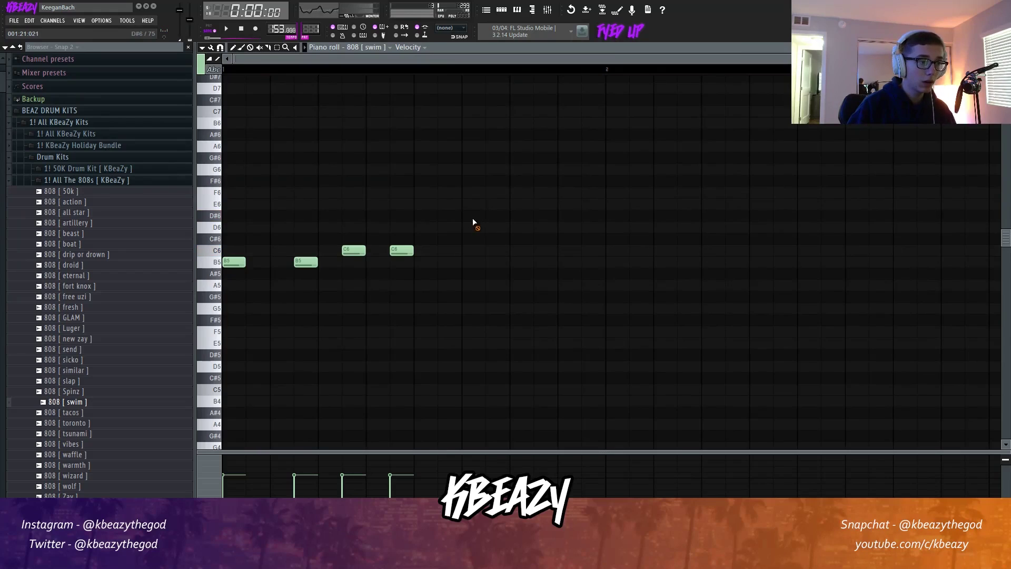
Add E6 notes on steps 21 and 27 and replace the step 11 note with a B one octave above the opening note.
{"action": "left_click_drag", "start_coordinate": [474, 220], "coordinate": [473, 209]}
{"action": "key", "text": "space"}
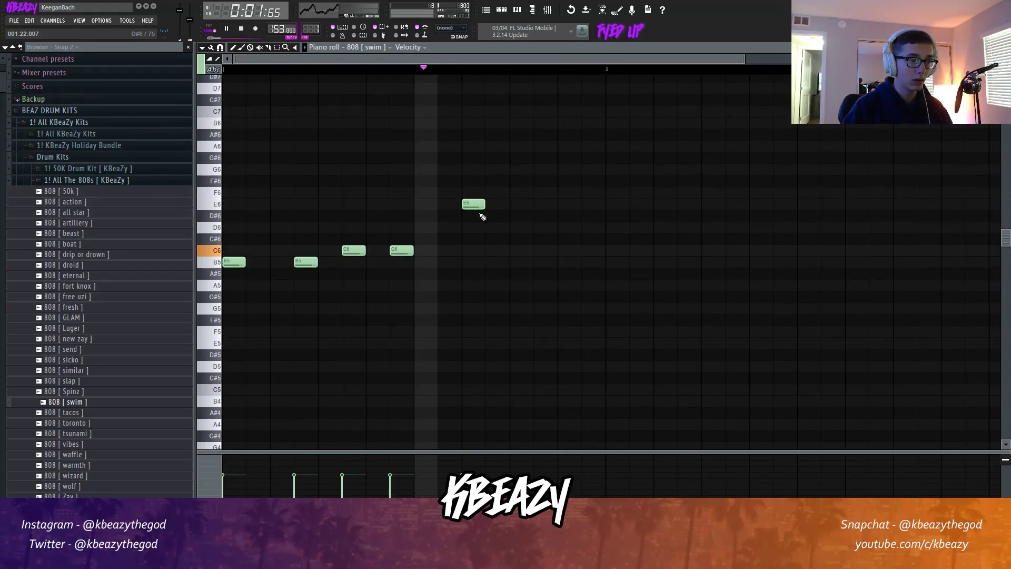
{"action": "left_click_drag", "start_coordinate": [355, 251], "coordinate": [354, 263]}
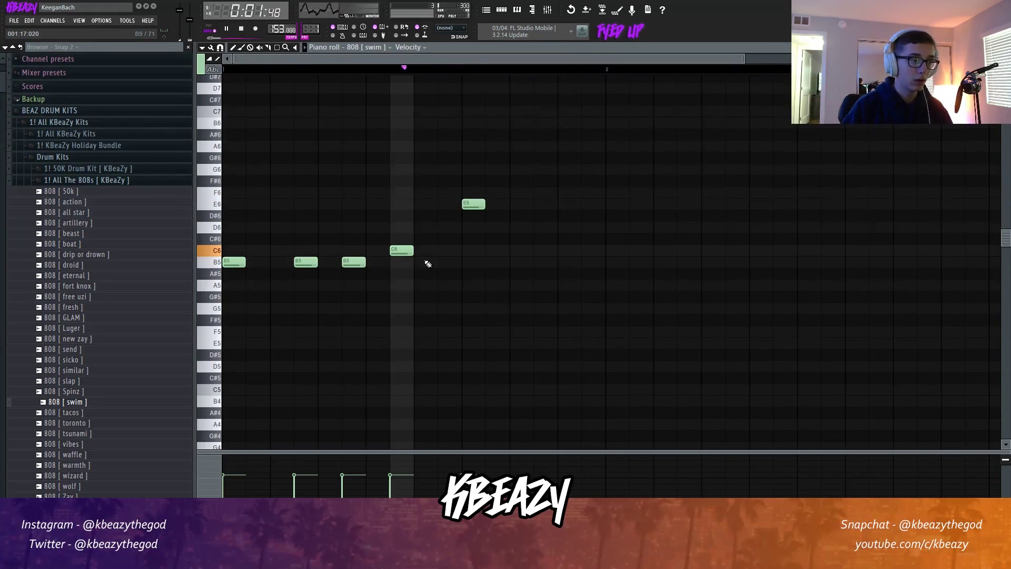
{"action": "right_click", "coordinate": [354, 263]}
{"action": "left_click", "coordinate": [346, 123]}
{"action": "left_click", "coordinate": [545, 205]}
Transpose the whole 808 [ swim ] line down one octave and play it through.
{"action": "key", "text": "ctrl+Down"}
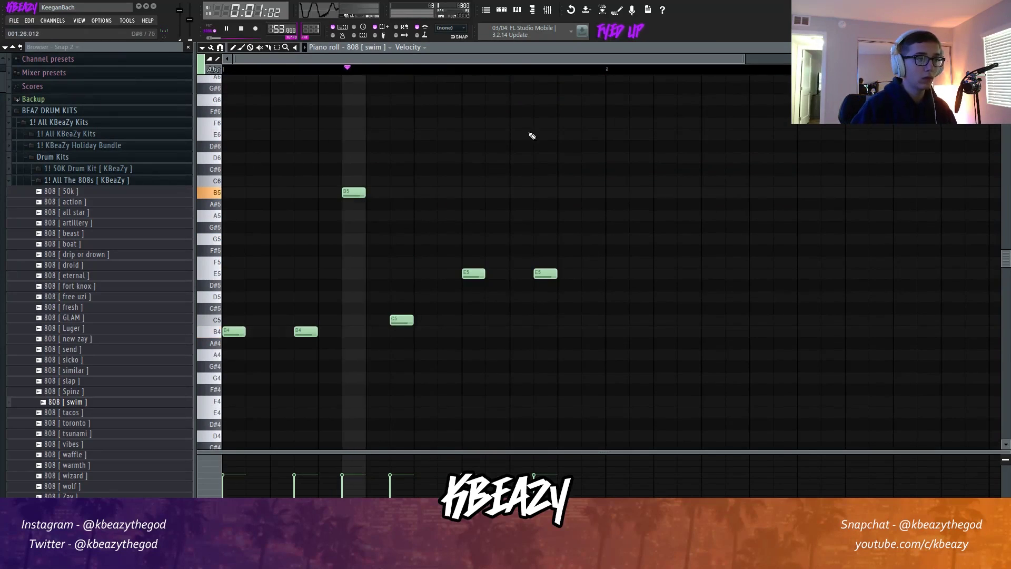
{"action": "left_click", "coordinate": [501, 10]}
{"action": "right_click", "coordinate": [494, 150]}
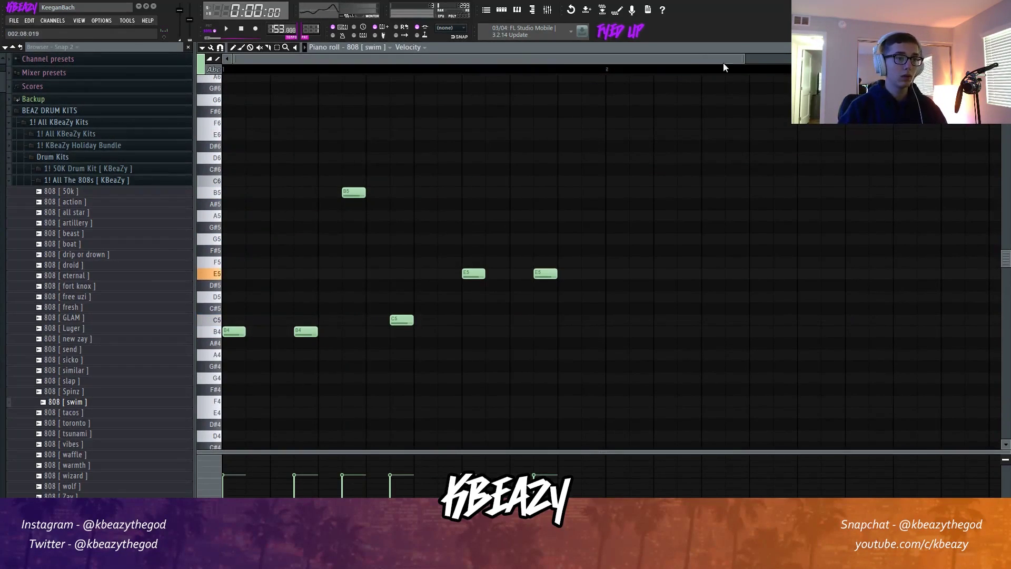
Duplicate the first bar of 808 [ swim ] notes into bar 2 and play the arrangement in the playlist.
{"action": "scroll", "coordinate": [582, 255], "scroll_direction": "down", "scroll_amount": 3}
{"action": "key", "text": "ctrl+b"}
{"action": "left_click_drag", "start_coordinate": [494, 335], "coordinate": [533, 333]}
{"action": "key", "text": "ctrl+d"}
{"action": "left_click", "coordinate": [487, 9]}
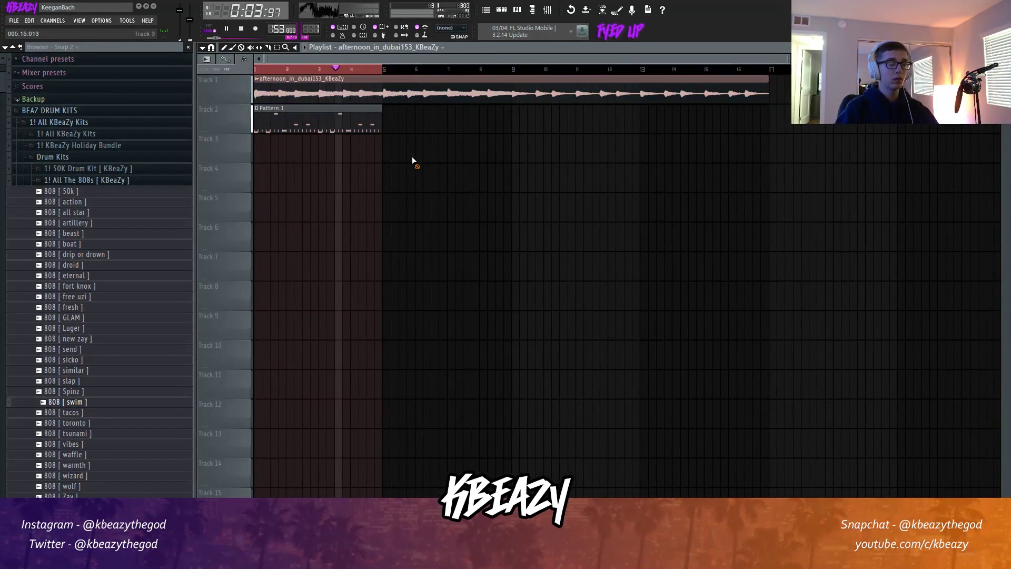
{"action": "left_click", "coordinate": [502, 13]}
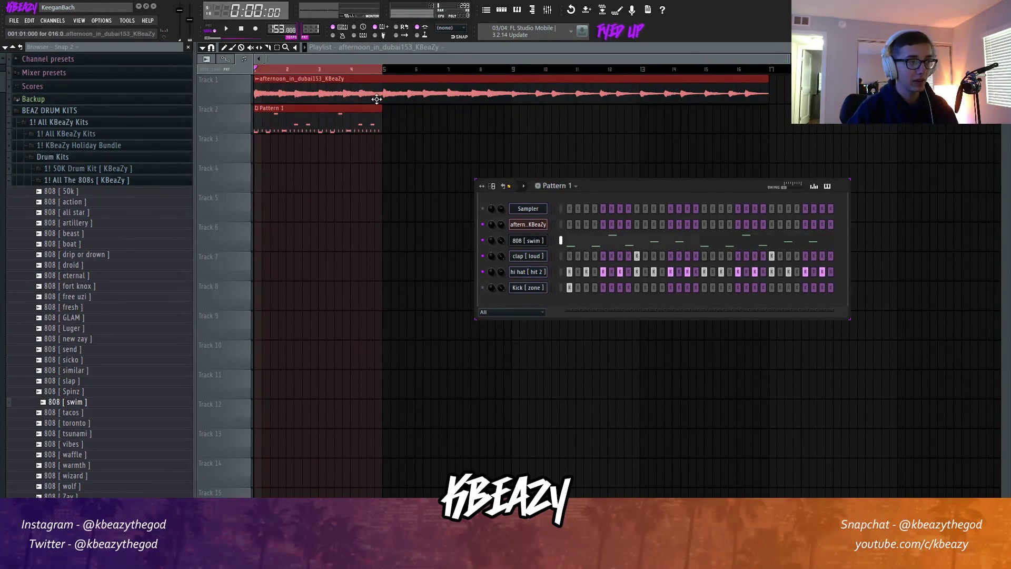
{"action": "key", "text": "F6"}
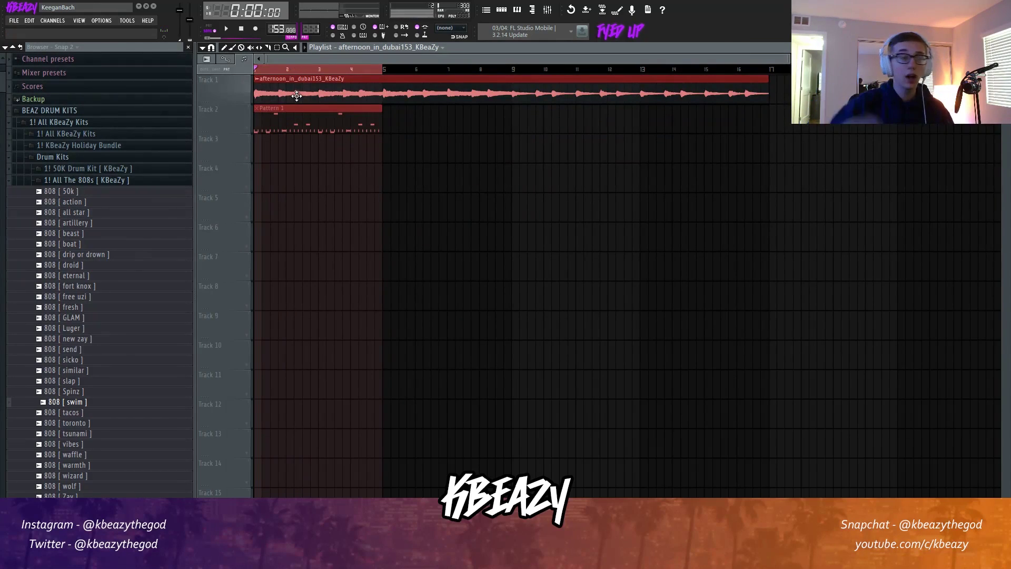
Lower the third 808 [ swim ] note of each bar to B4 and play the beat with the loop.
{"action": "left_click", "coordinate": [517, 11]}
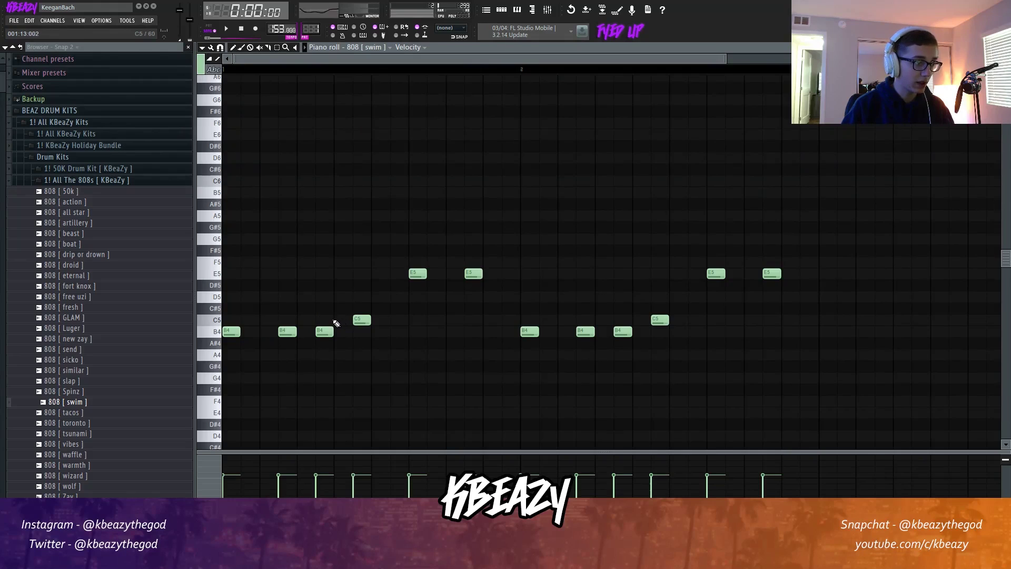
{"action": "left_click_drag", "start_coordinate": [725, 58], "coordinate": [379, 84]}
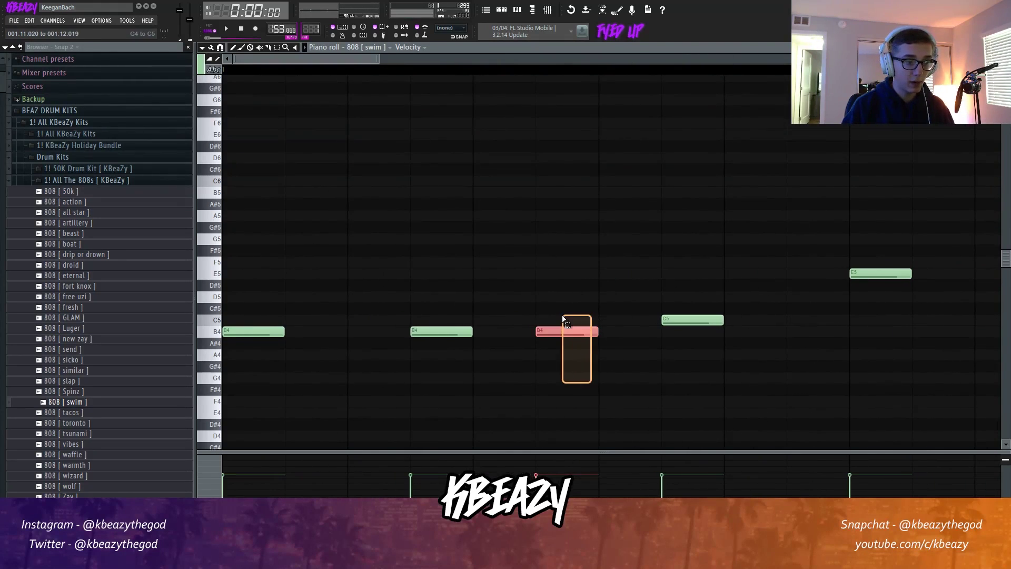
{"action": "left_click", "coordinate": [486, 16]}
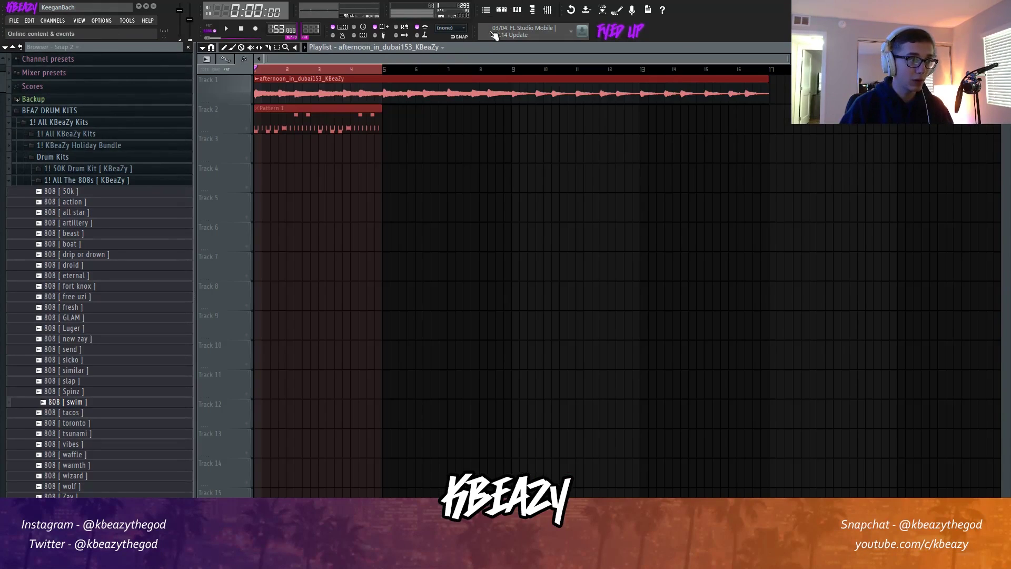
{"action": "left_click", "coordinate": [501, 11]}
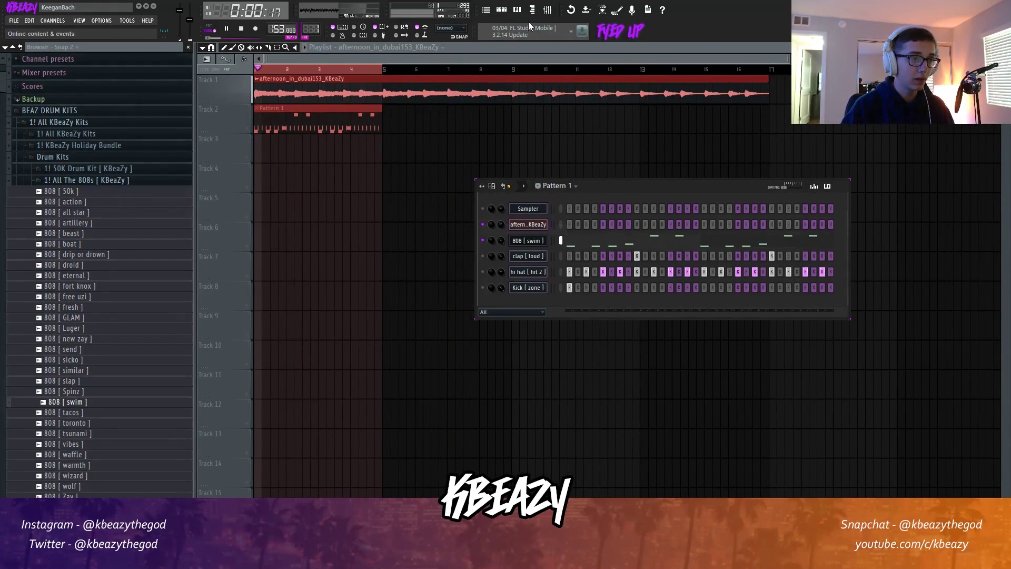
{"action": "left_click", "coordinate": [518, 12]}
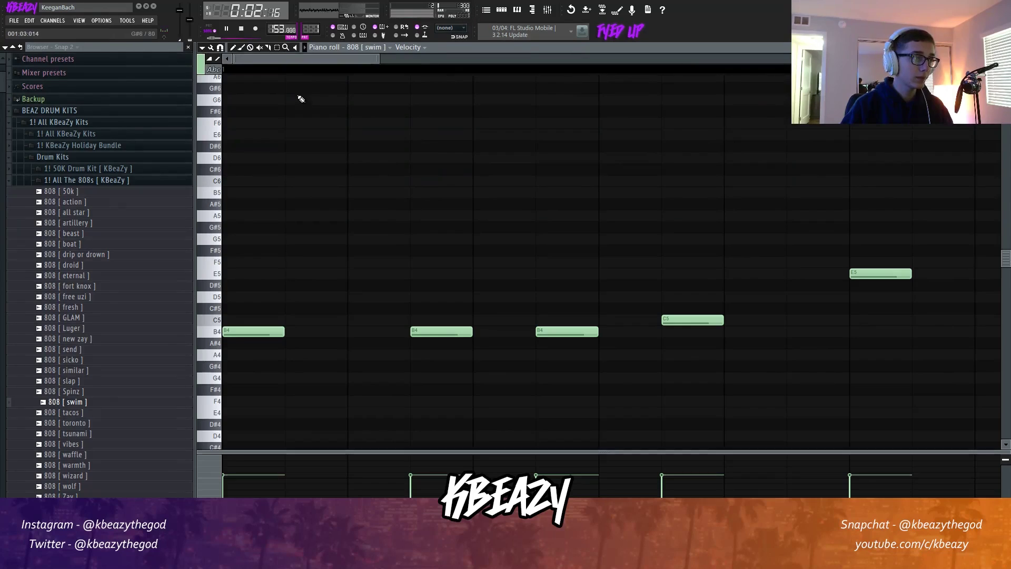
{"action": "left_click", "coordinate": [486, 9]}
{"action": "key", "text": "space"}
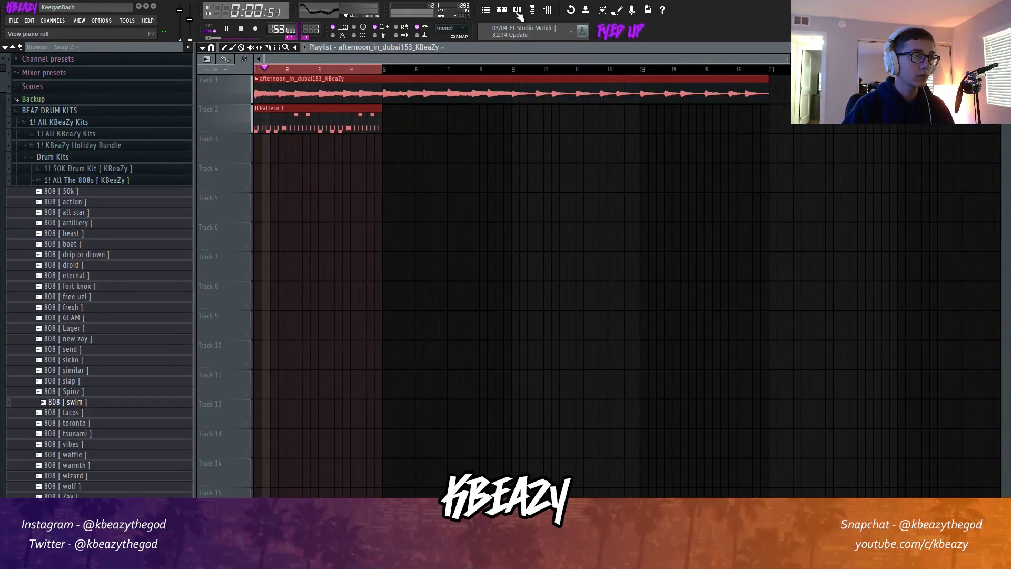
Raise the third 808 [ swim ] note of both bars to C5 and replay the pattern.
{"action": "left_click", "coordinate": [517, 11]}
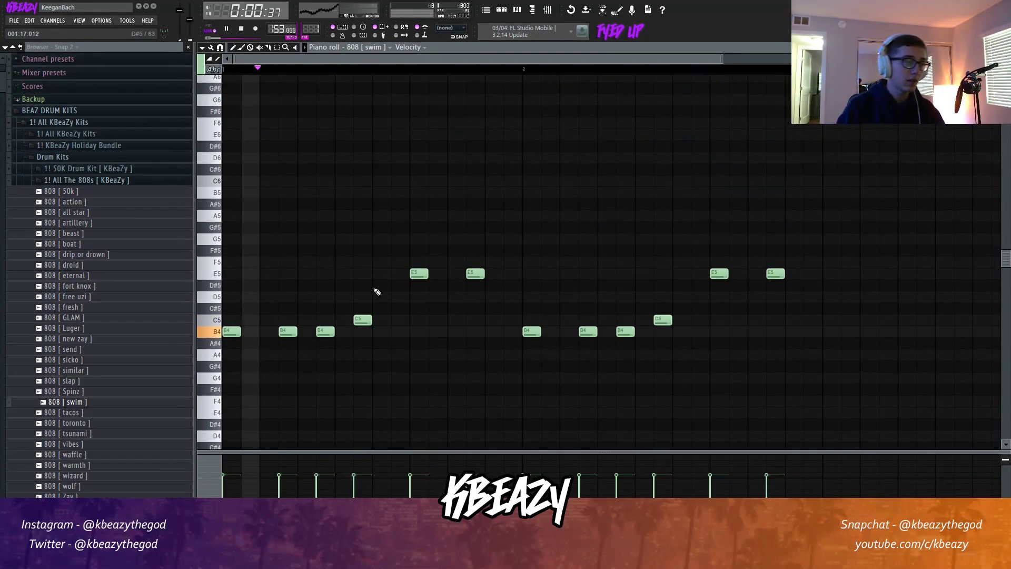
{"action": "left_click_drag", "start_coordinate": [318, 331], "coordinate": [320, 320]}
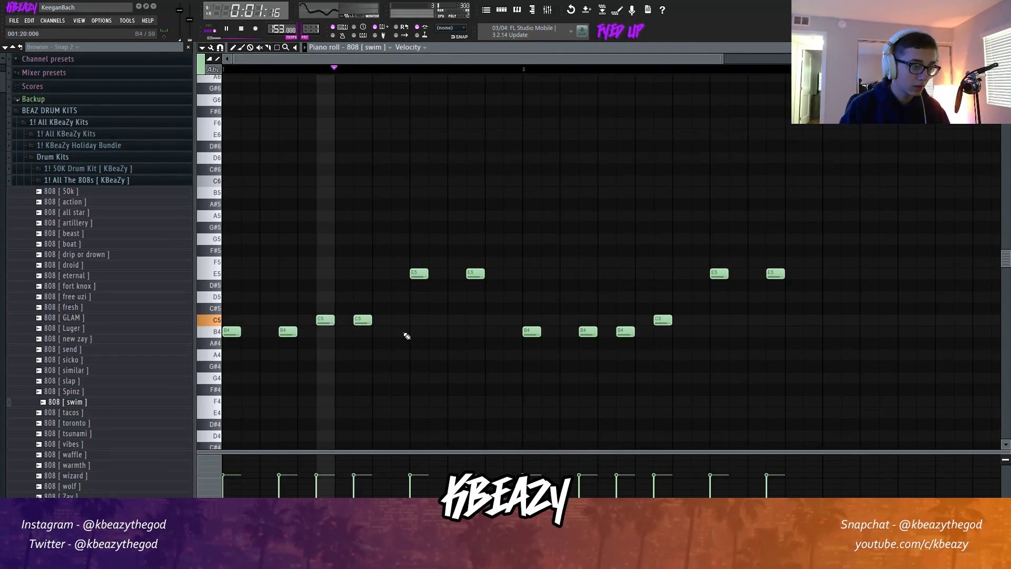
{"action": "left_click_drag", "start_coordinate": [623, 331], "coordinate": [622, 320]}
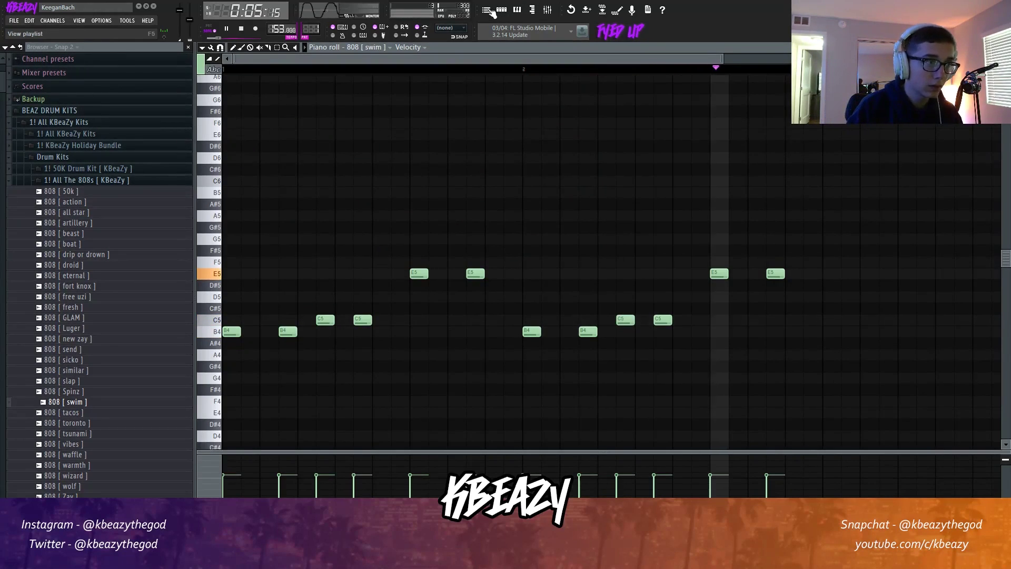
{"action": "key", "text": "space"}
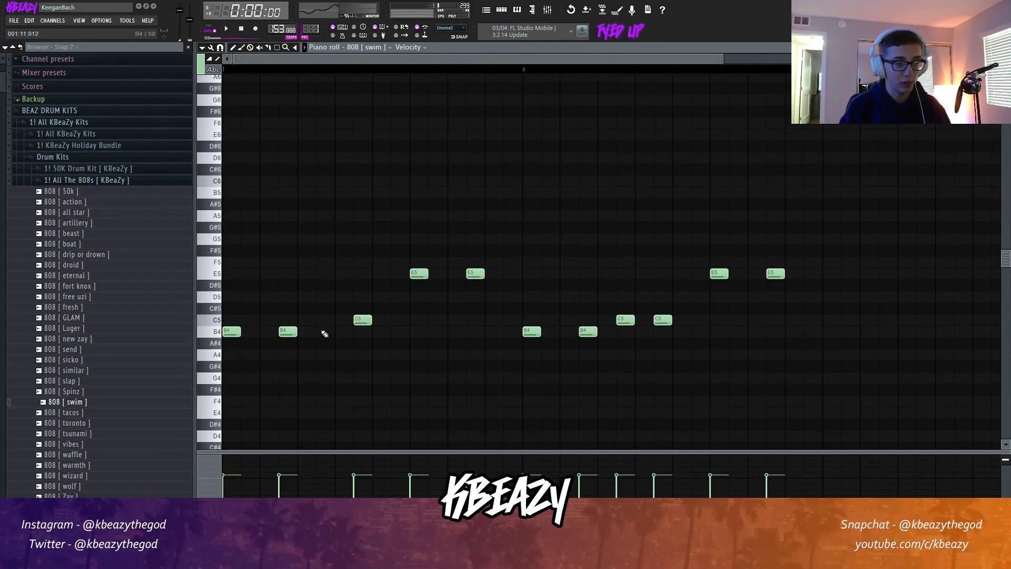
{"action": "key", "text": "space"}
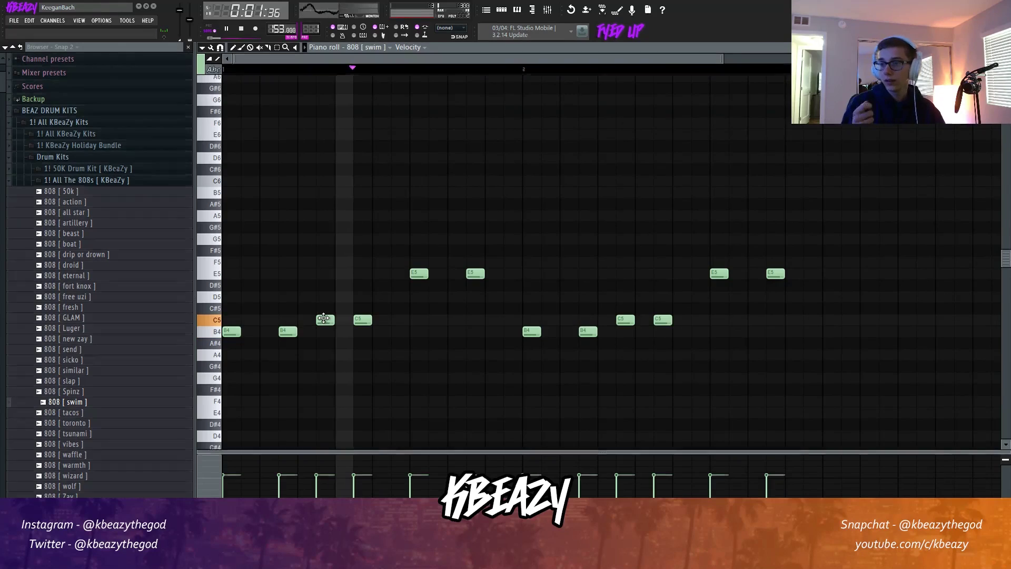
Transpose all 808 [ swim ] notes up one octave while the pattern plays.
{"action": "key", "text": "ctrl+Up"}
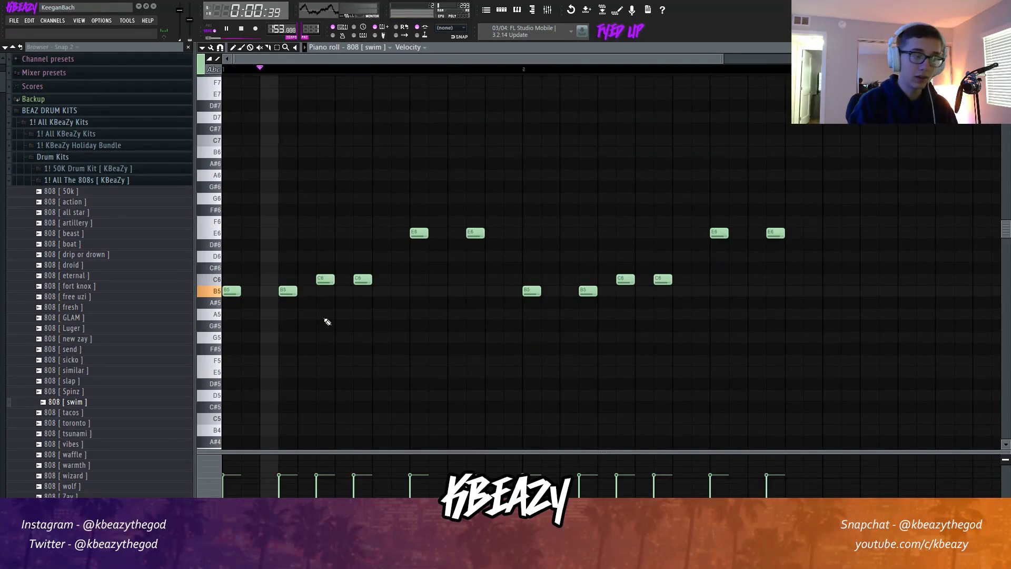
{"action": "key", "text": "ctrl+Down"}
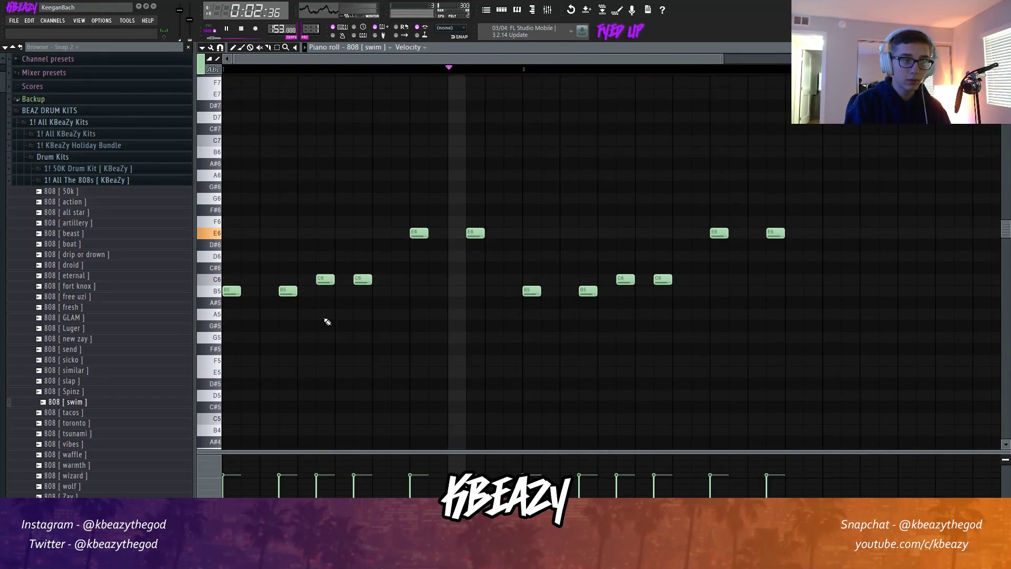
Set the project tempo to 137 BPM, restretch all channels, and play the arrangement at the new speed.
{"action": "key", "text": "space"}
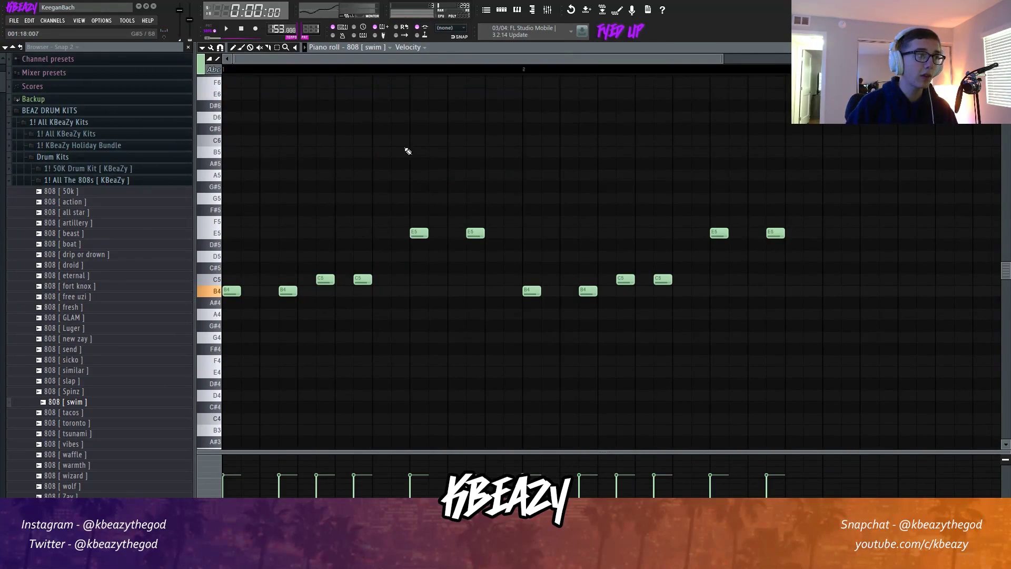
{"action": "left_click", "coordinate": [486, 11]}
{"action": "left_click_drag", "start_coordinate": [282, 29], "coordinate": [282, 35]}
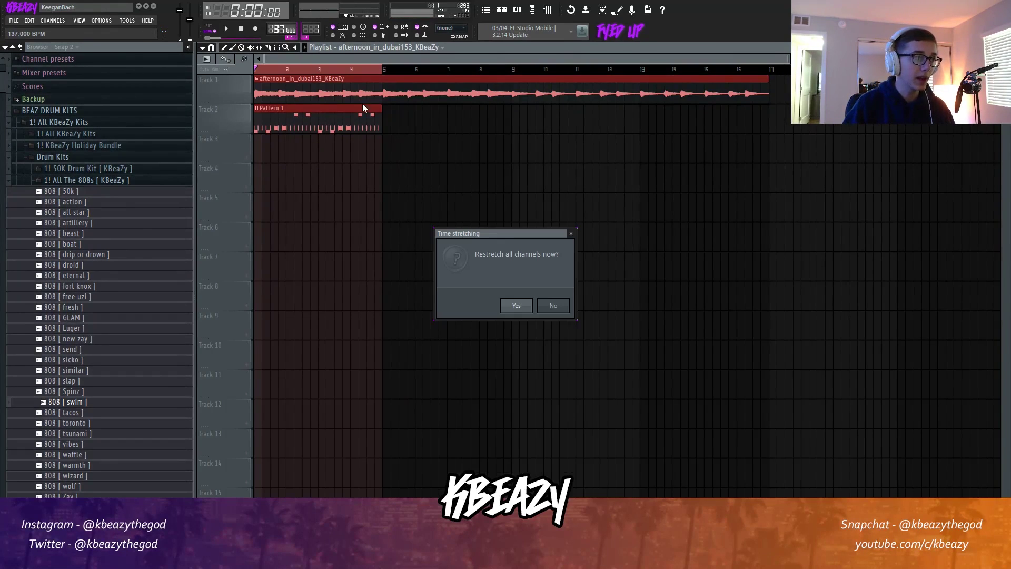
{"action": "left_click", "coordinate": [516, 306]}
{"action": "key", "text": "space"}
{"action": "left_click", "coordinate": [516, 10]}
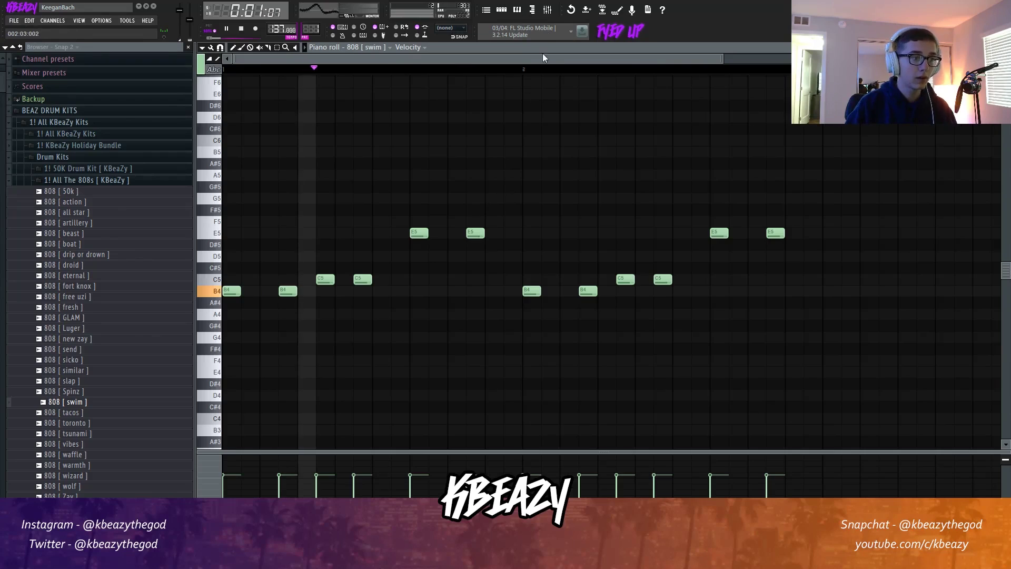
{"action": "left_click", "coordinate": [504, 9]}
{"action": "key", "text": "space"}
{"action": "right_click", "coordinate": [487, 256]}
{"action": "left_click", "coordinate": [483, 256]}
{"action": "right_click", "coordinate": [481, 255]}
{"action": "left_click", "coordinate": [495, 261]}
{"action": "right_click", "coordinate": [483, 256]}
{"action": "left_click", "coordinate": [495, 262]}
Add Kick [ zone ] hits on steps 7, 11, 15, 21 and 27 of Pattern 1 while it plays.
{"action": "key", "text": "space"}
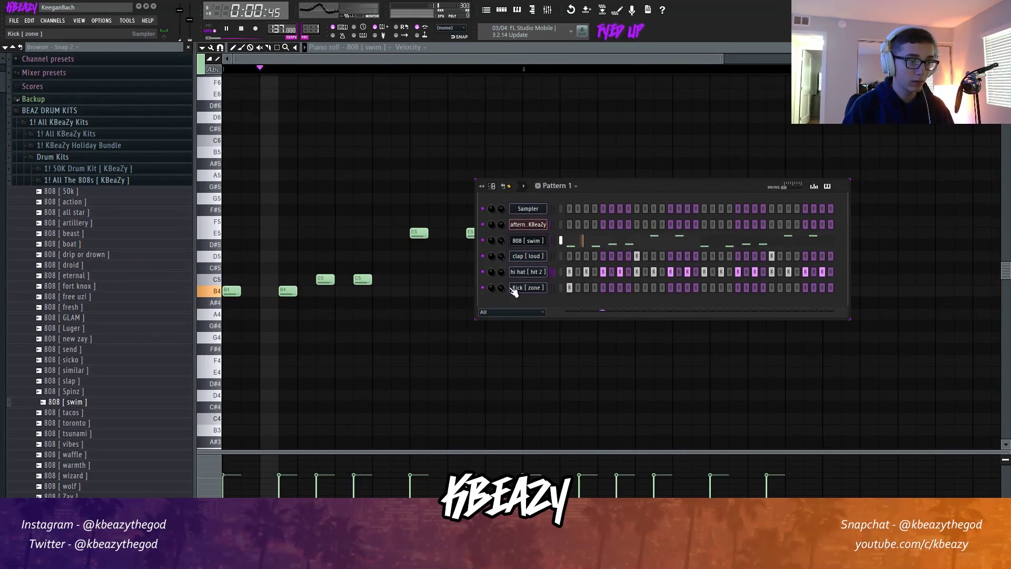
{"action": "left_click", "coordinate": [620, 288]}
{"action": "key", "text": "space"}
{"action": "key", "text": "space"}
{"action": "left_click", "coordinate": [653, 288]}
{"action": "left_click", "coordinate": [687, 288]}
{"action": "left_click", "coordinate": [738, 287]}
{"action": "left_click", "coordinate": [788, 287]}
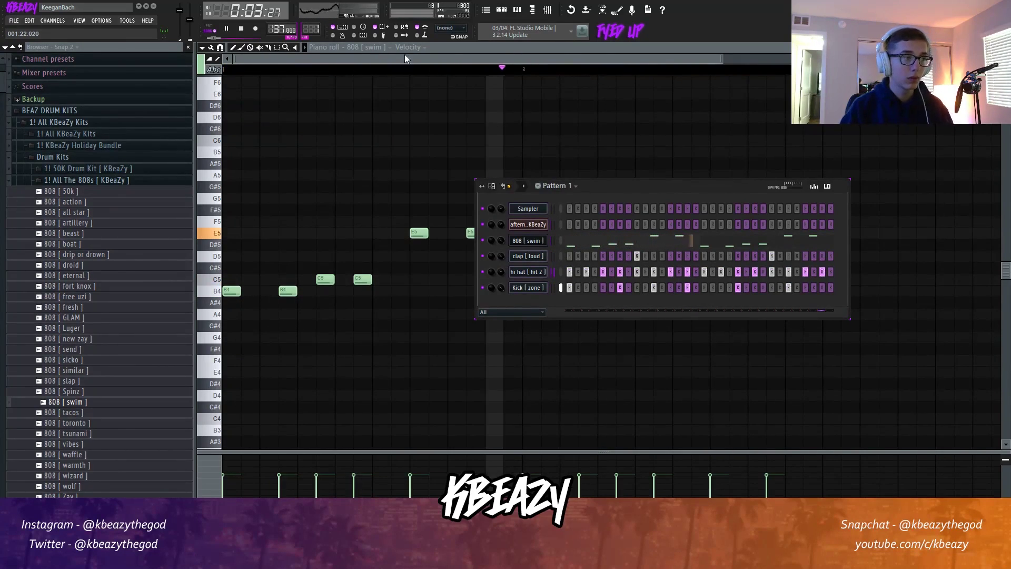
Set the project tempo to 152 BPM, restretch all channels, and play the beat.
{"action": "key", "text": "space"}
{"action": "left_click_drag", "start_coordinate": [275, 28], "coordinate": [275, 39]}
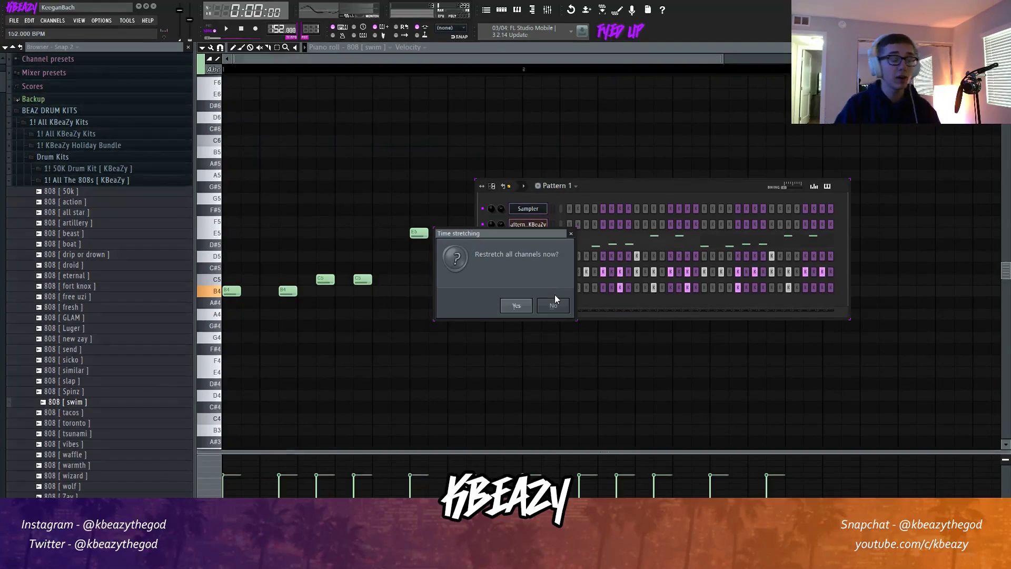
{"action": "left_click", "coordinate": [517, 306]}
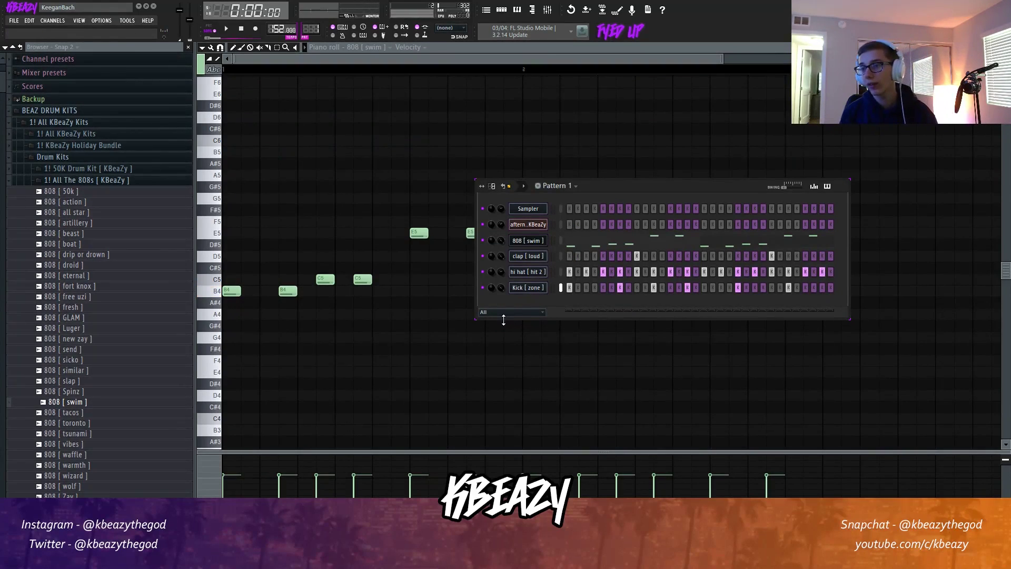
{"action": "key", "text": "space"}
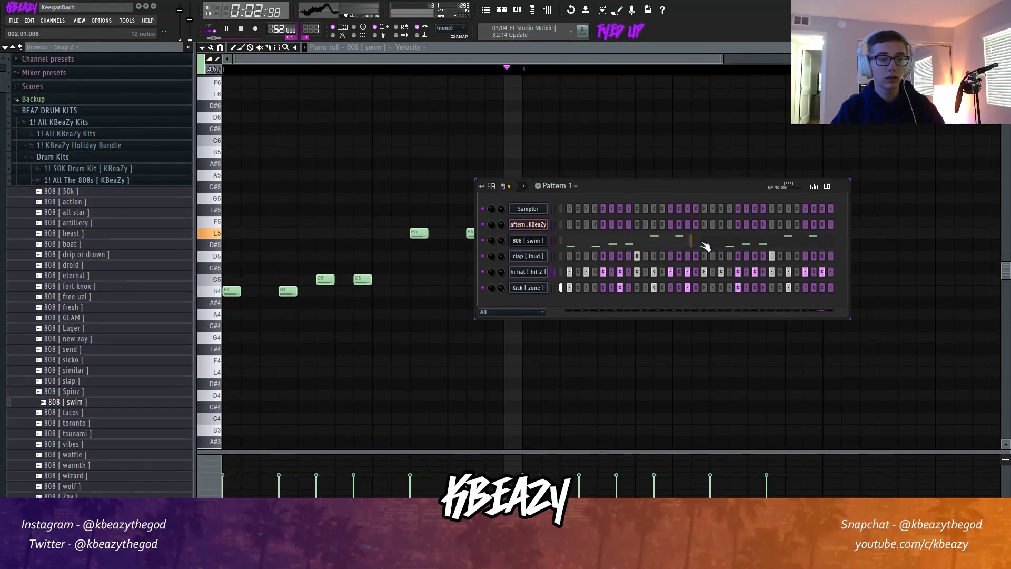
{"action": "key", "text": "F5"}
{"action": "key", "text": "F7"}
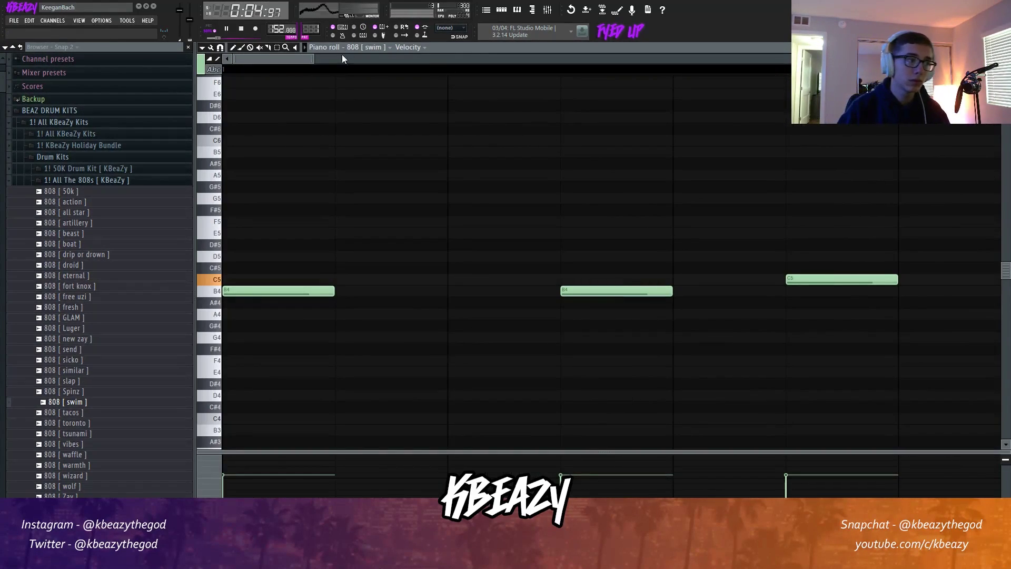
{"action": "left_click_drag", "start_coordinate": [417, 75], "coordinate": [568, 104]}
{"action": "key", "text": "space"}
Clear all 808 [ swim ] notes and all Kick [ zone ] steps from Pattern 1.
{"action": "key", "text": "F6"}
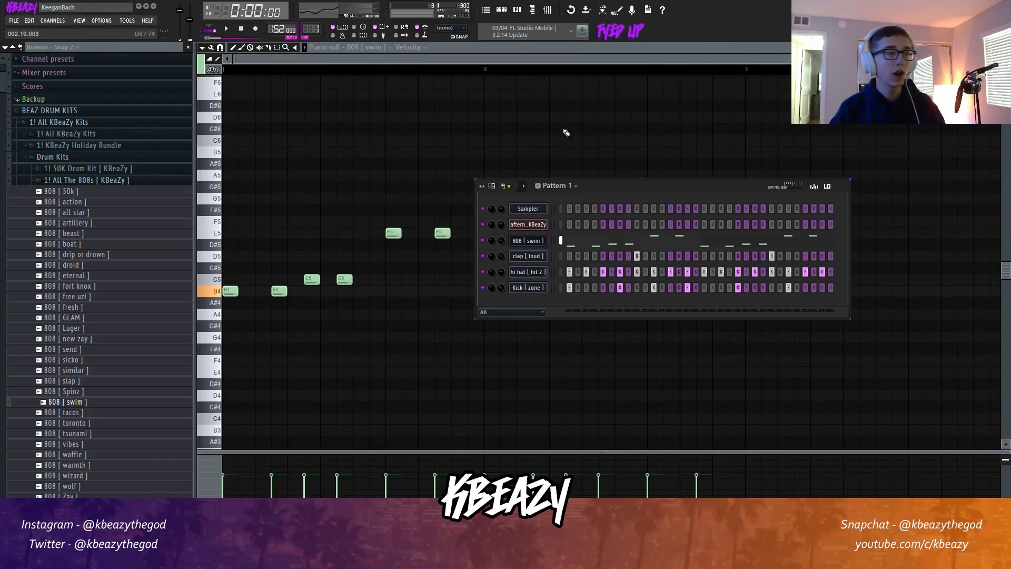
{"action": "left_click", "coordinate": [620, 246]}
{"action": "left_click", "coordinate": [619, 246]}
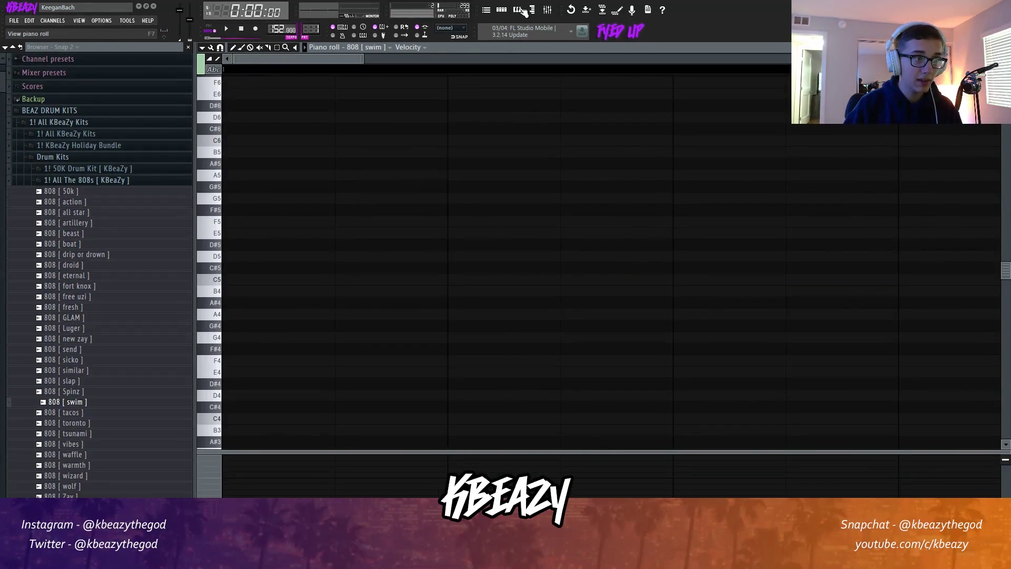
{"action": "key", "text": "F6"}
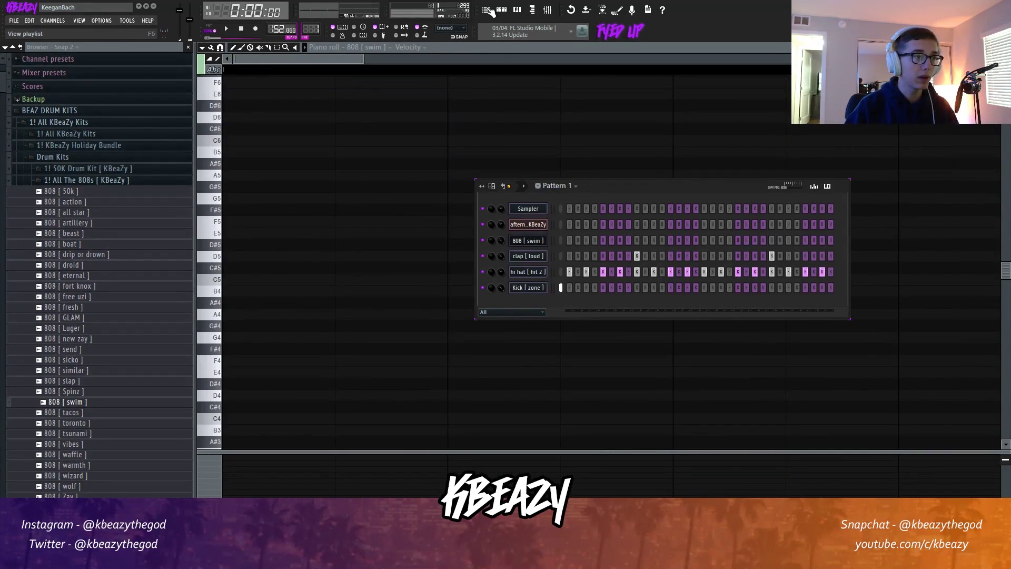
Start a new 808 [ swim ] line with B4 on step 1, C5 on step 8 and a higher note on step 11.
{"action": "left_click_drag", "start_coordinate": [365, 59], "coordinate": [730, 59]}
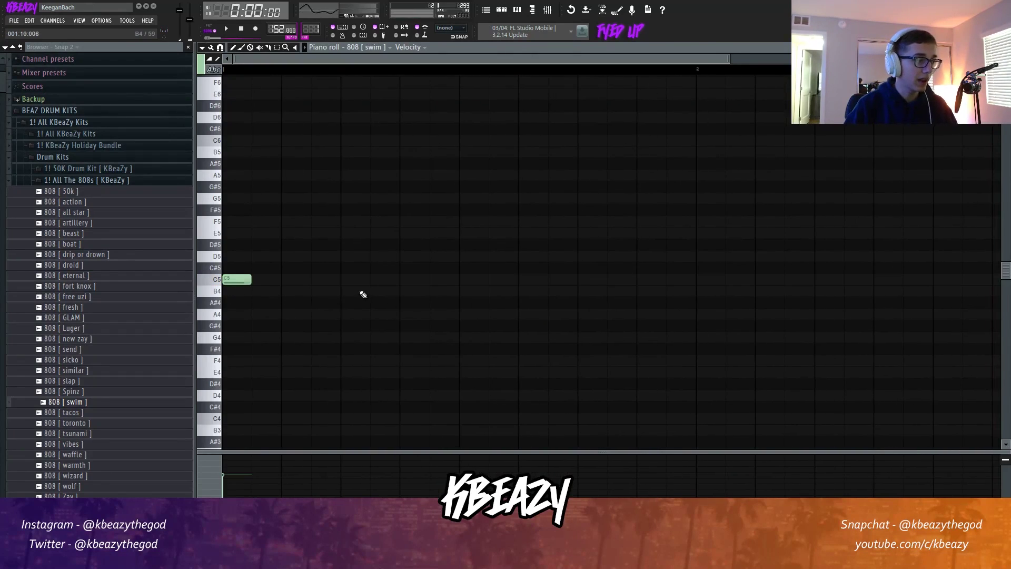
{"action": "key", "text": "space"}
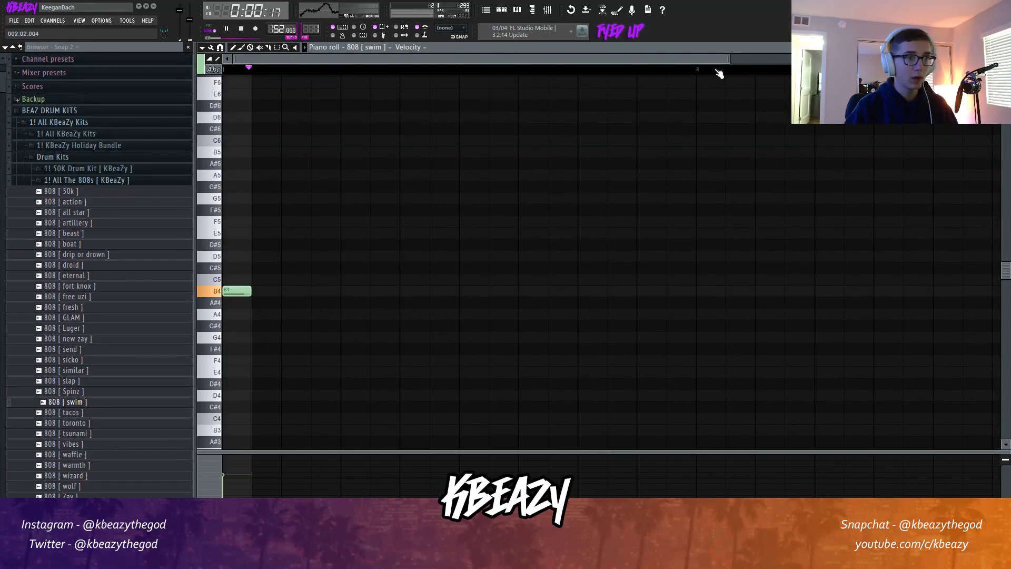
{"action": "left_click", "coordinate": [433, 292]}
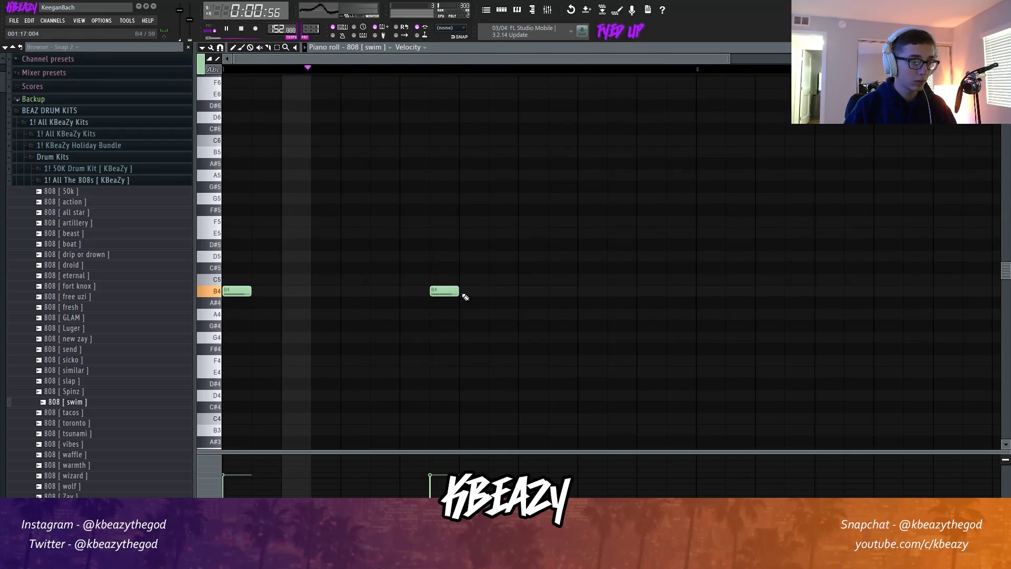
{"action": "left_click", "coordinate": [532, 269]}
{"action": "right_click", "coordinate": [532, 268]}
{"action": "right_click", "coordinate": [444, 290]}
{"action": "left_click", "coordinate": [443, 280]}
{"action": "left_click", "coordinate": [536, 222]}
Transpose the 808 [ swim ] notes up one octave and place E6 notes on steps 11 and 14.
{"action": "key", "text": "space"}
{"action": "key", "text": "ctrl+Up"}
{"action": "key", "text": "space"}
{"action": "right_click", "coordinate": [522, 234]}
{"action": "left_click", "coordinate": [524, 243]}
{"action": "left_click_drag", "start_coordinate": [646, 59], "coordinate": [781, 60]}
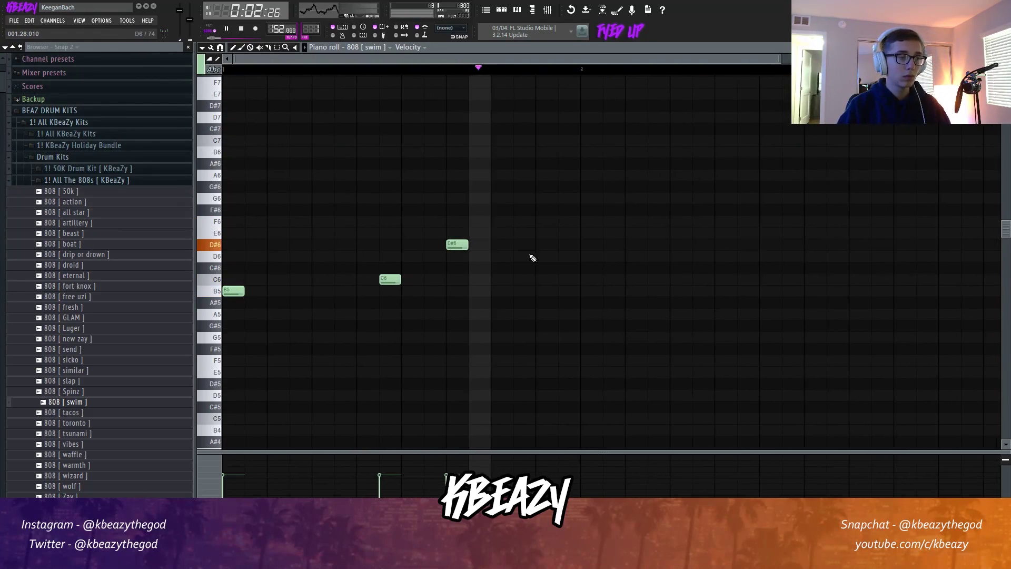
{"action": "right_click", "coordinate": [456, 244]}
{"action": "left_click", "coordinate": [456, 233]}
{"action": "left_click", "coordinate": [521, 233]}
Try the C6 808 [ swim ] note one step earlier, on step 7, and remove it after listening.
{"action": "left_click_drag", "start_coordinate": [394, 279], "coordinate": [372, 279]}
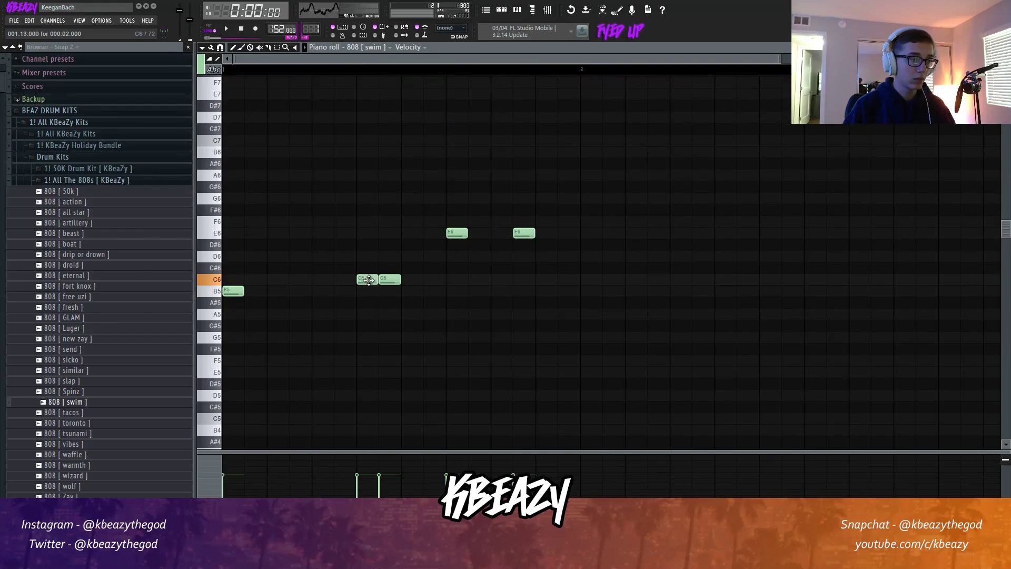
{"action": "key", "text": "space"}
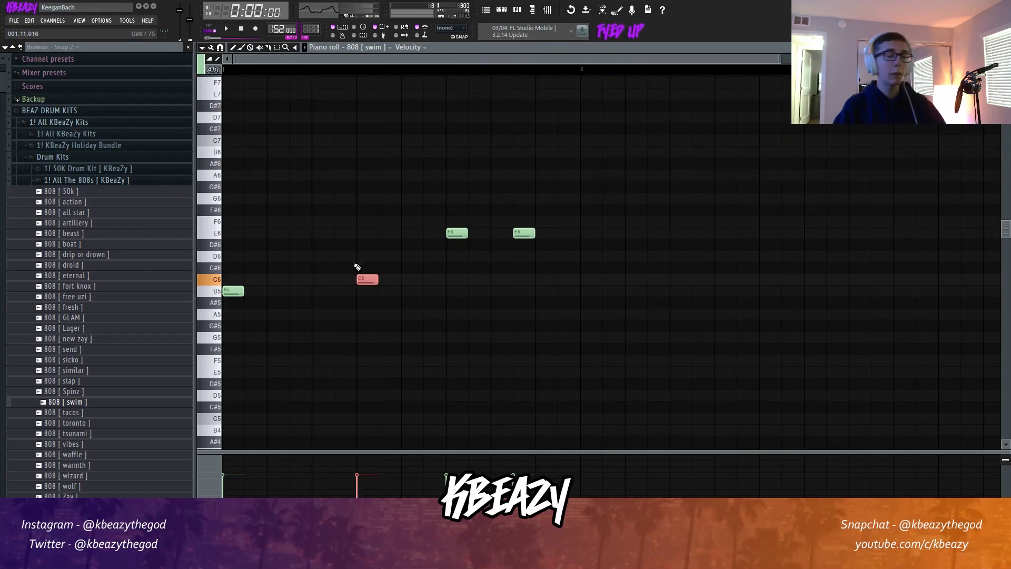
{"action": "left_click_drag", "start_coordinate": [417, 308], "coordinate": [316, 239]}
{"action": "mouse_move", "coordinate": [408, 330]}
{"action": "left_mouse_down"}
{"action": "mouse_move", "coordinate": [359, 270]}
{"action": "mouse_move", "coordinate": [408, 329]}
{"action": "left_mouse_up"}
{"action": "key", "text": "space"}
{"action": "key", "text": "space"}
{"action": "right_click", "coordinate": [367, 279]}
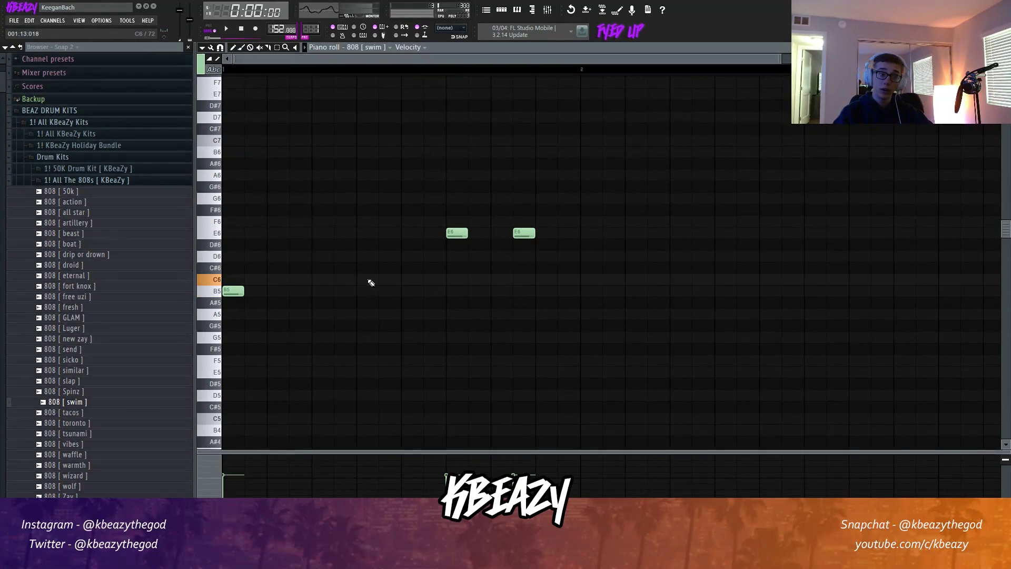
Put the C6 808 [ swim ] note back on step 8 and play the beat with the loop.
{"action": "key", "text": "space"}
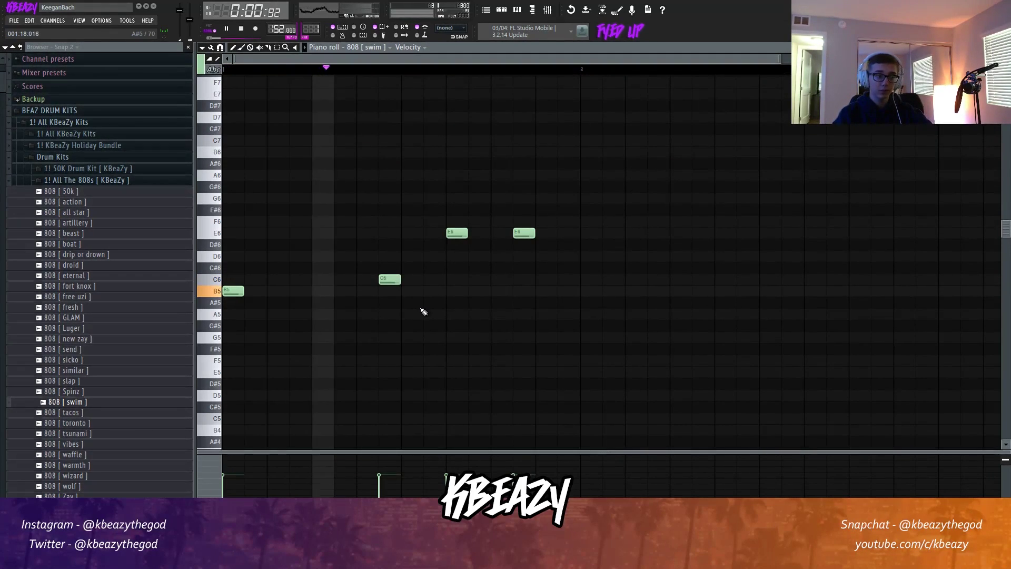
{"action": "key", "text": "space"}
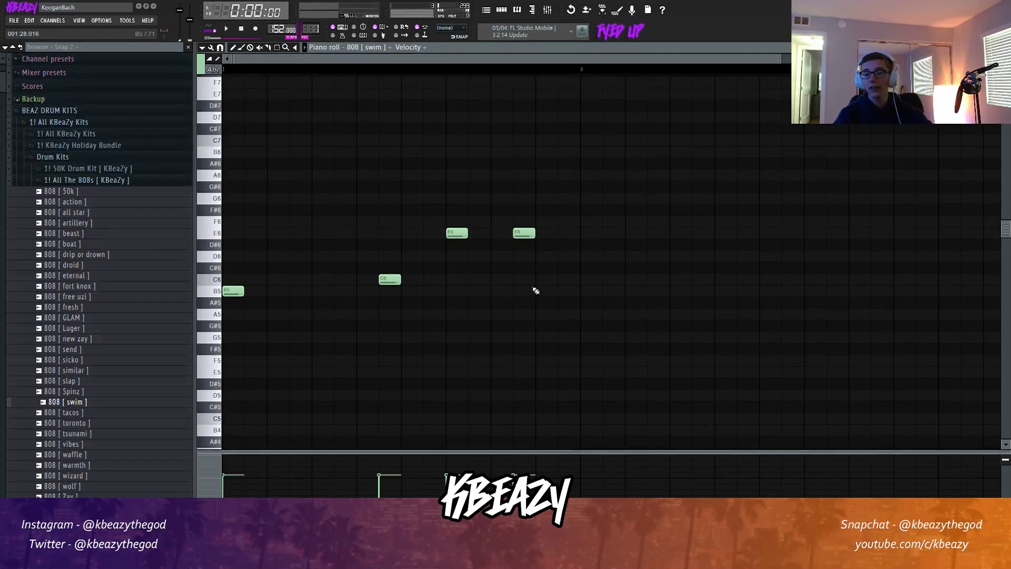
{"action": "left_click", "coordinate": [489, 9]}
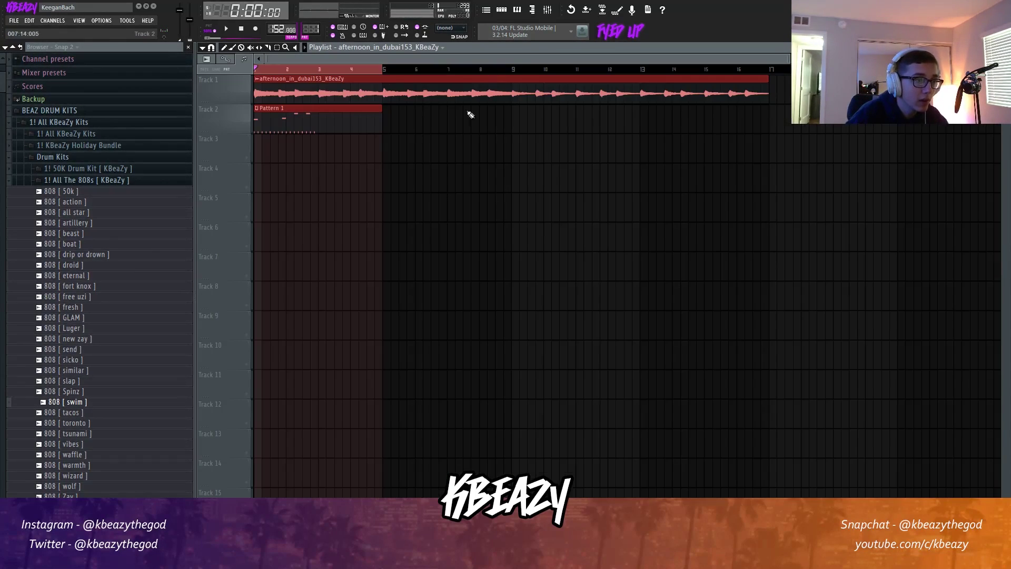
{"action": "left_click", "coordinate": [517, 9]}
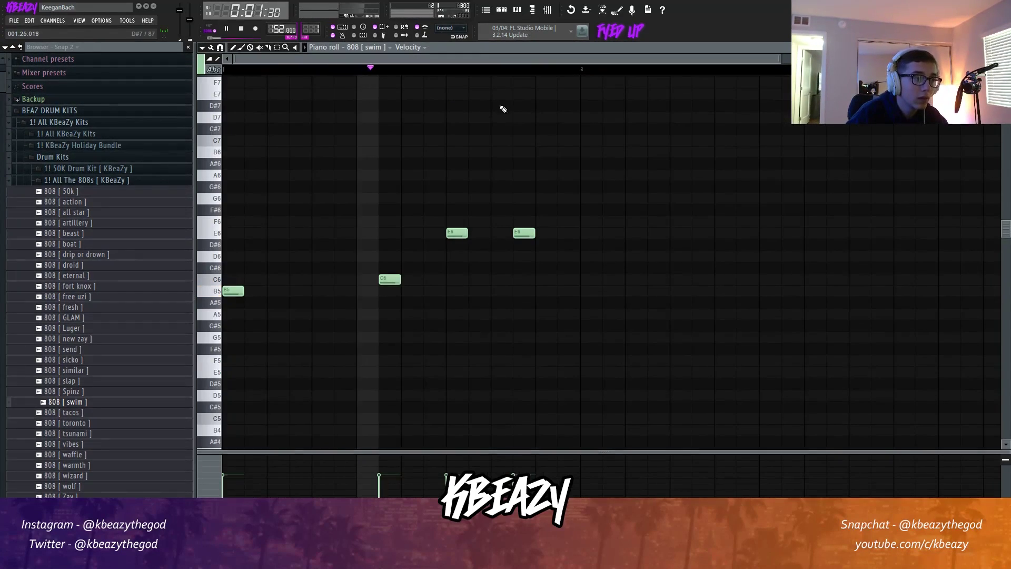
{"action": "right_click", "coordinate": [386, 283]}
{"action": "left_click", "coordinate": [383, 279]}
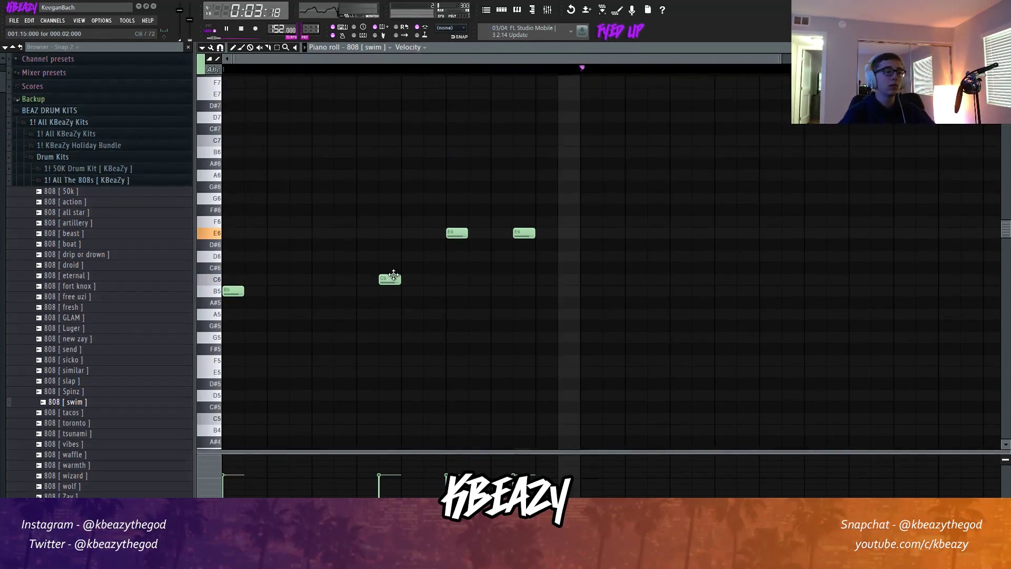
Duplicate the first bar of 808 [ swim ] notes into bar 2, with its C6 note one step earlier, and play it.
{"action": "key", "text": "ctrl+b"}
{"action": "left_click_drag", "start_coordinate": [546, 293], "coordinate": [590, 292]}
{"action": "key", "text": "ctrl+d"}
{"action": "left_click_drag", "start_coordinate": [746, 280], "coordinate": [731, 279]}
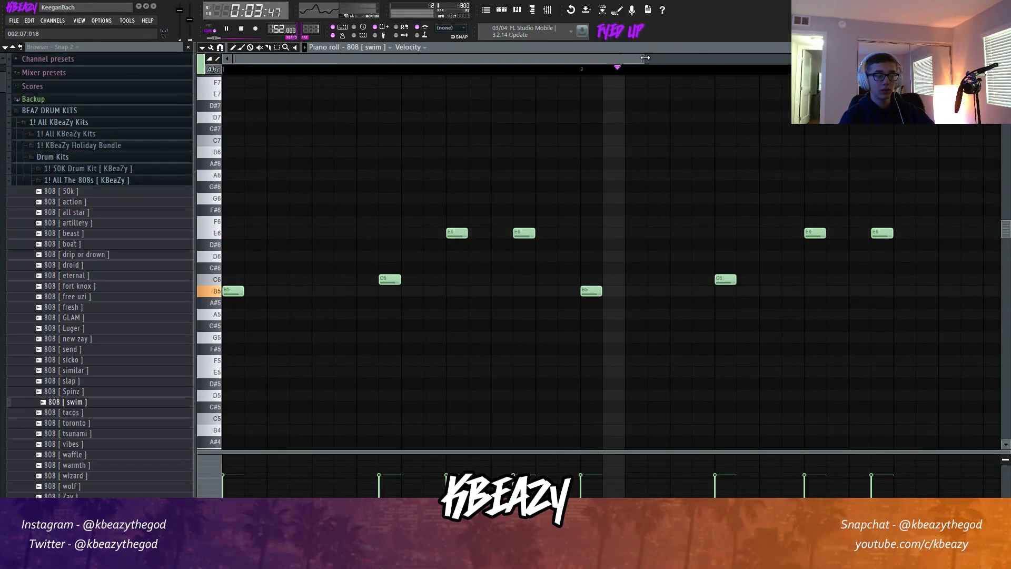
{"action": "scroll", "coordinate": [728, 131], "scroll_direction": "down", "scroll_amount": 2}
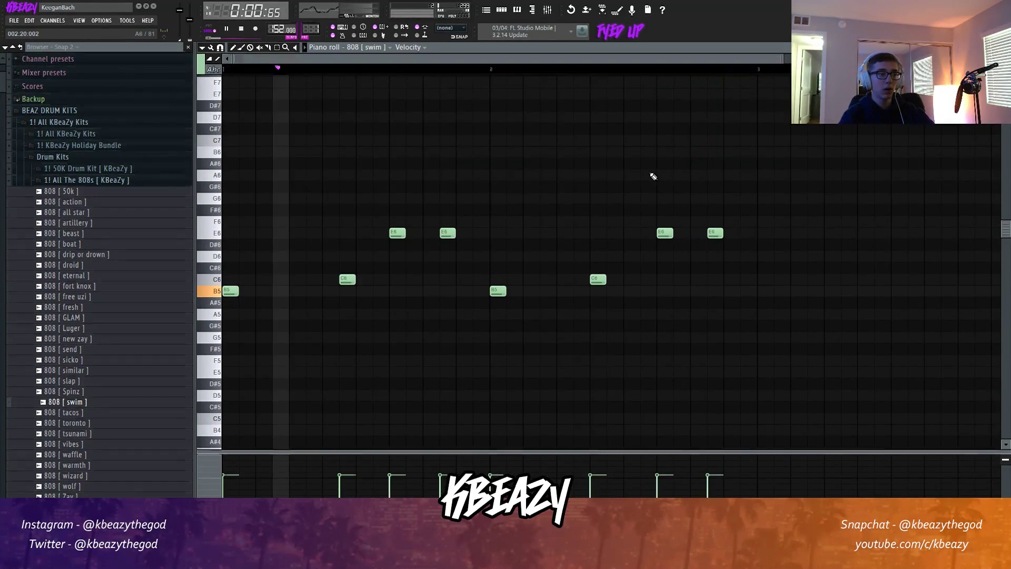
{"action": "key", "text": "space"}
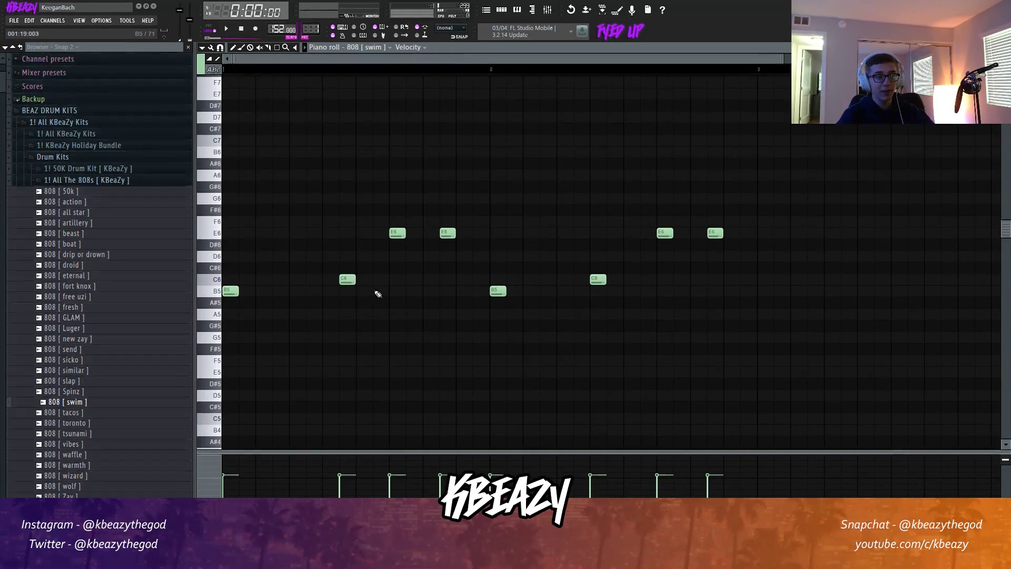
Move the C6 note in bar 2 one step later to match bar 1 and replay the pattern.
{"action": "left_click", "coordinate": [347, 280]}
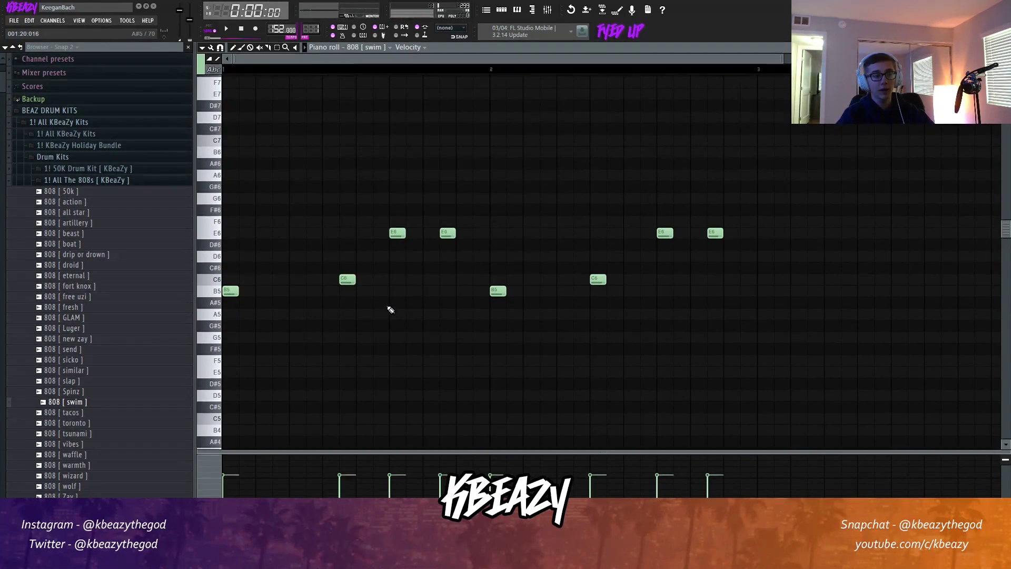
{"action": "right_click", "coordinate": [603, 279]}
{"action": "left_click", "coordinate": [612, 279]}
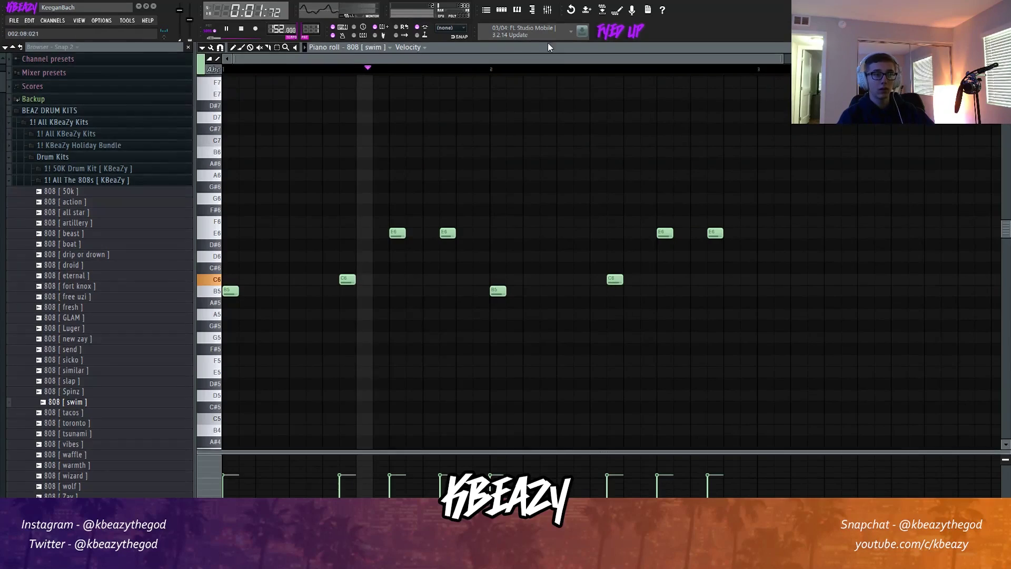
Place Kick [ zone ] hits on steps 1 and 13 of Pattern 1 and play the pattern.
{"action": "left_click", "coordinate": [501, 10]}
{"action": "key", "text": "space"}
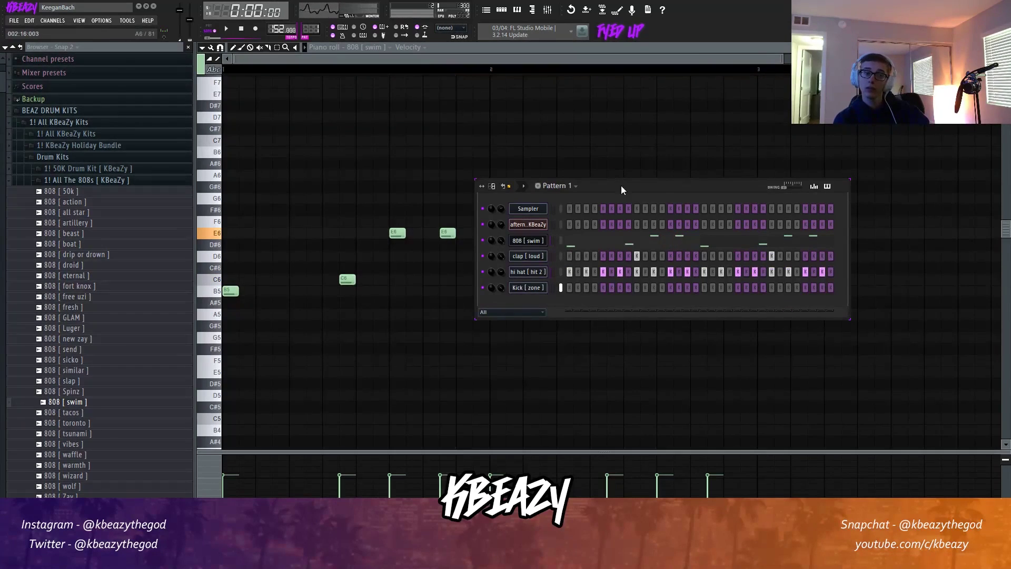
{"action": "left_click", "coordinate": [569, 288]}
{"action": "key", "text": "space"}
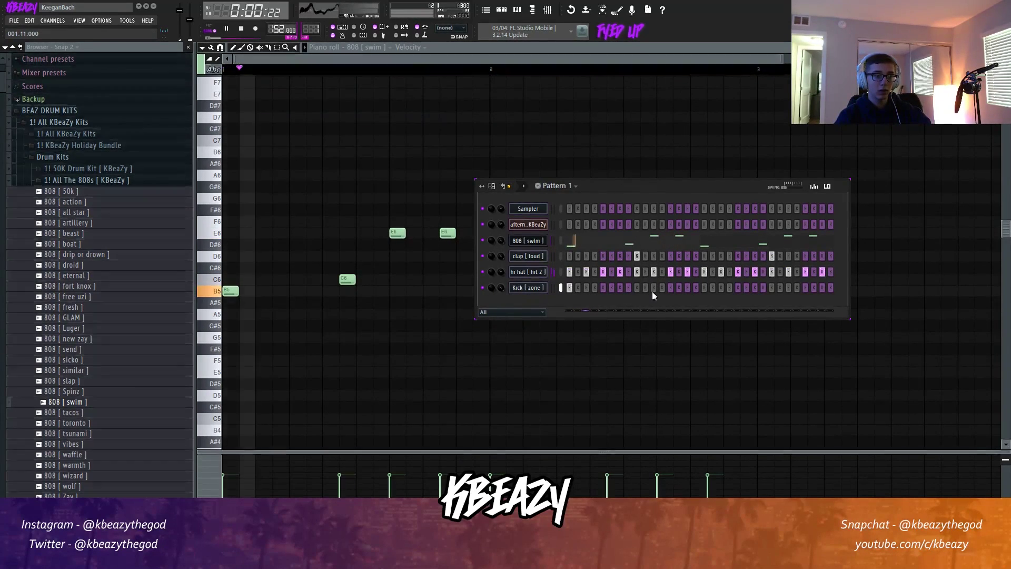
{"action": "left_click", "coordinate": [670, 288]}
{"action": "key", "text": "space"}
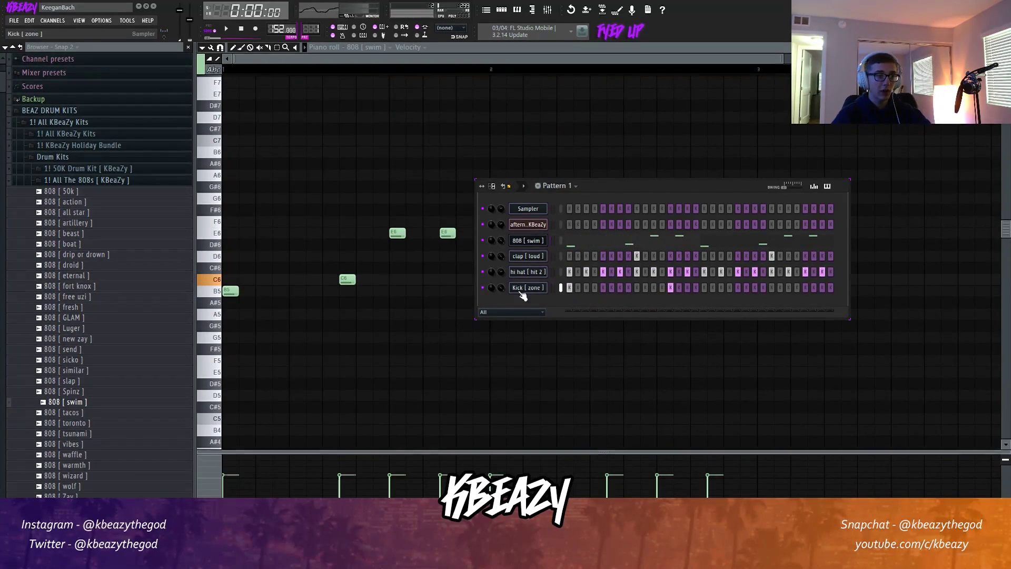
Add Kick [ zone ] hits on steps 15, 21 and 27 during playback and show the playlist arrangement.
{"action": "key", "text": "space"}
{"action": "left_click", "coordinate": [687, 287]}
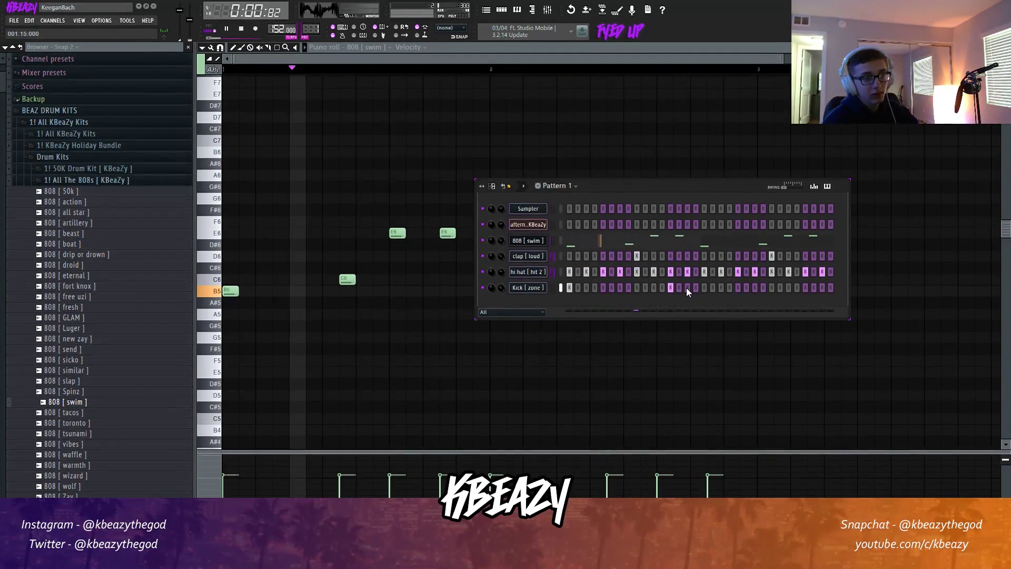
{"action": "left_click", "coordinate": [738, 288]}
{"action": "left_click", "coordinate": [788, 288]}
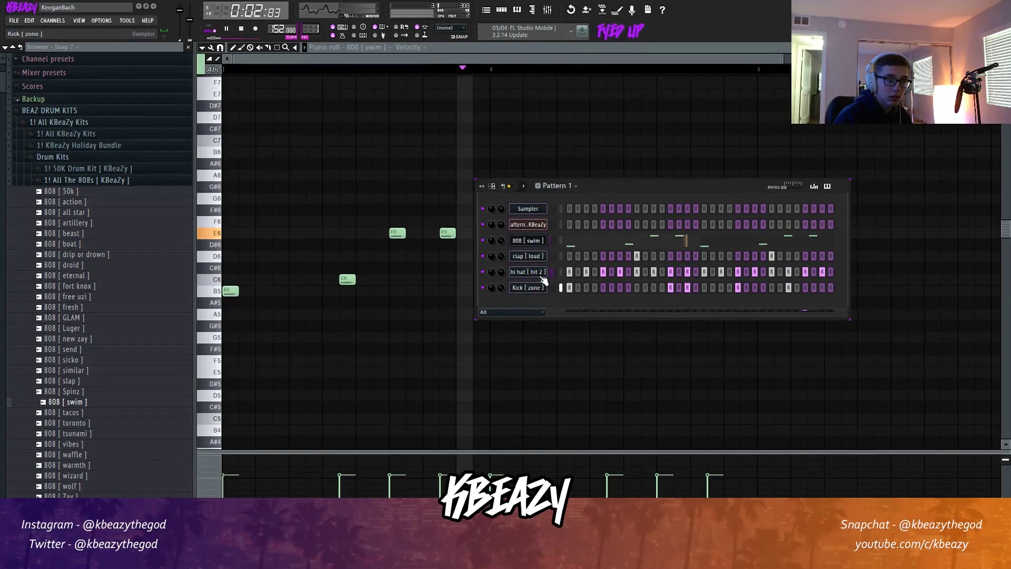
{"action": "key", "text": "F5"}
{"action": "key", "text": "space"}
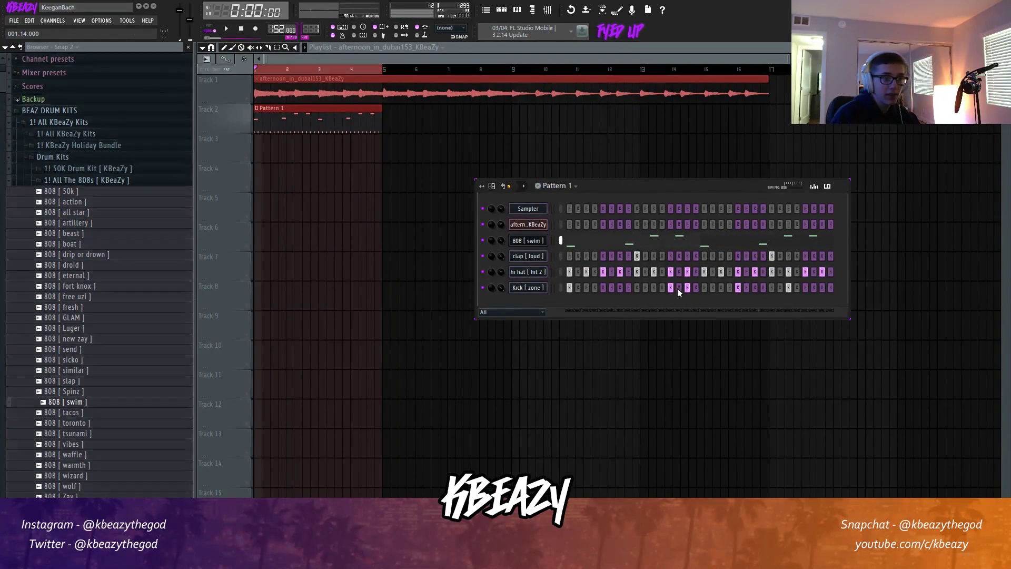
Transpose all 808 [ swim ] notes down one octave to B4, C5 and E5, then play them with the loop.
{"action": "key", "text": "F7"}
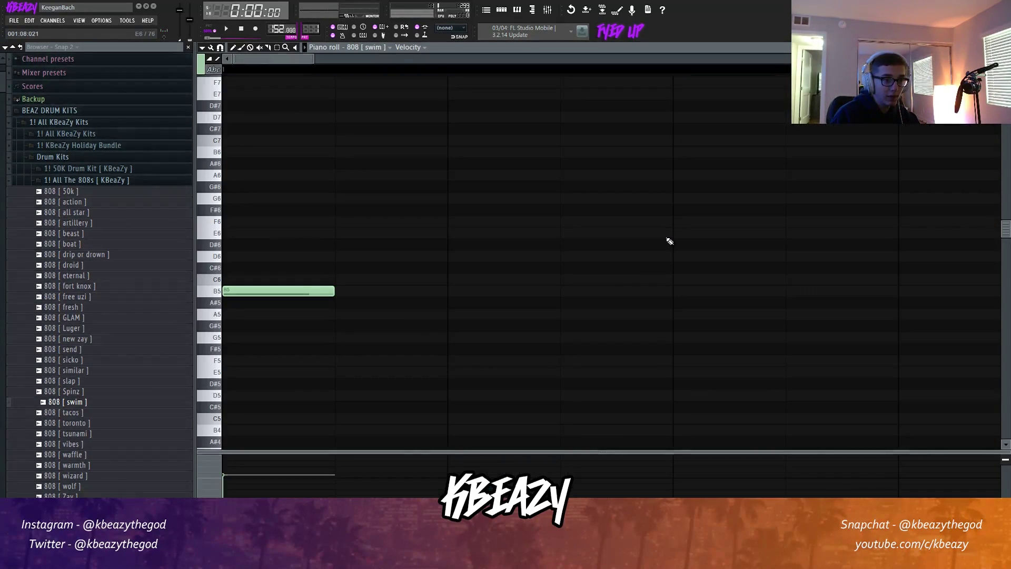
{"action": "key", "text": "space"}
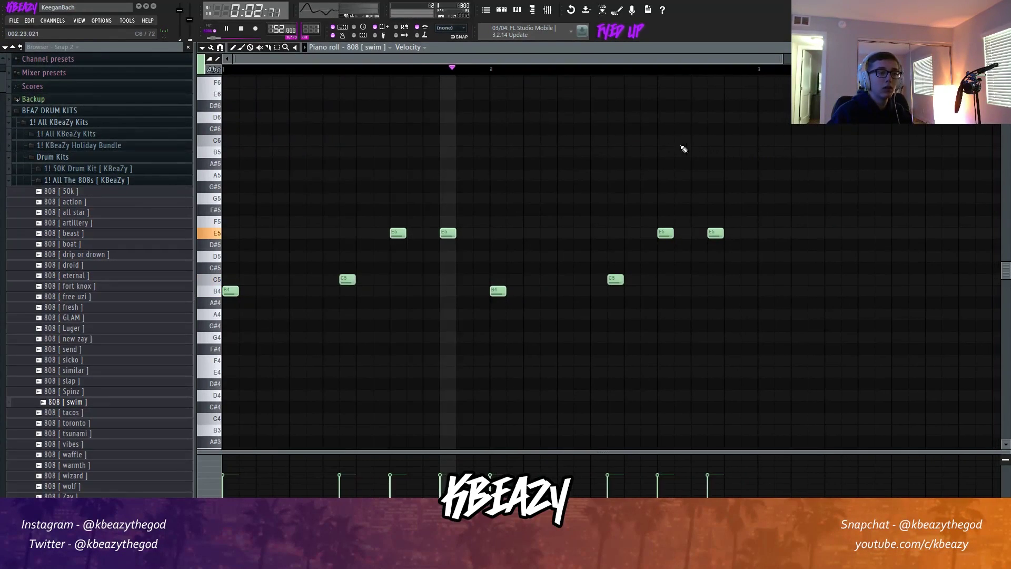
{"action": "left_click", "coordinate": [486, 11]}
{"action": "key", "text": "F6"}
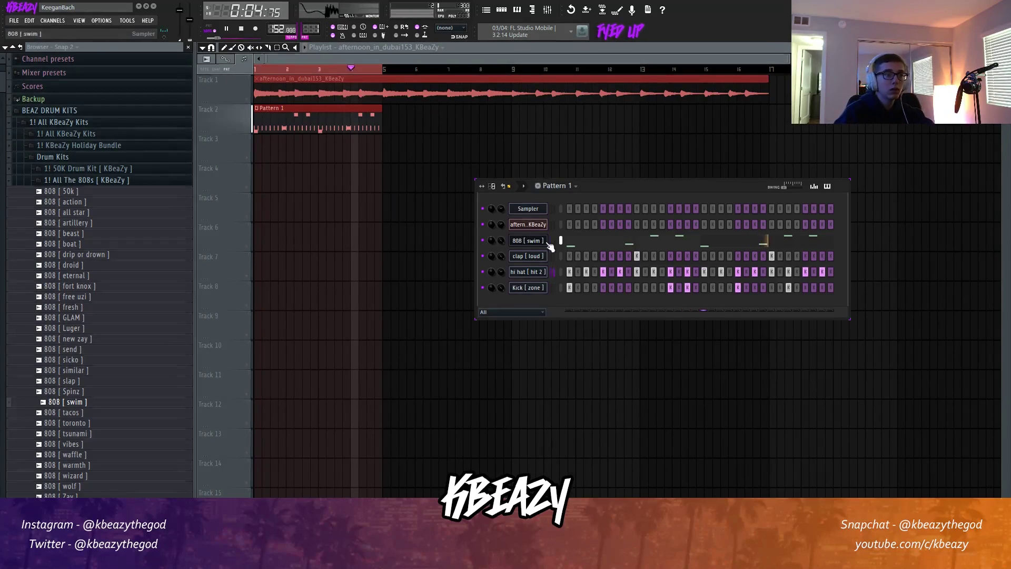
{"action": "key", "text": "space"}
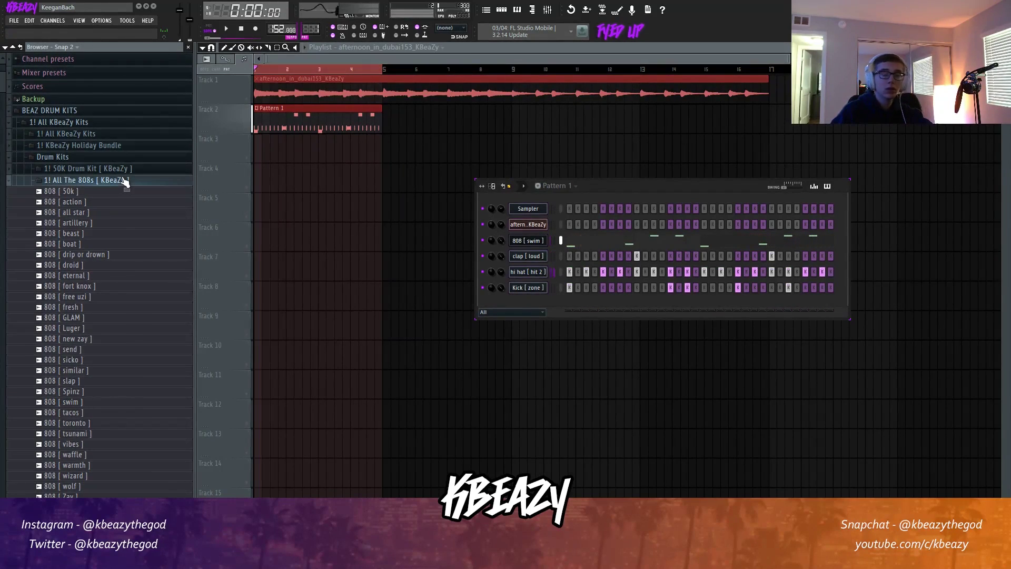
Collapse the All The 808s and Drum Kits folders in the browser and expand the Loop Kits folder.
{"action": "left_click", "coordinate": [125, 180]}
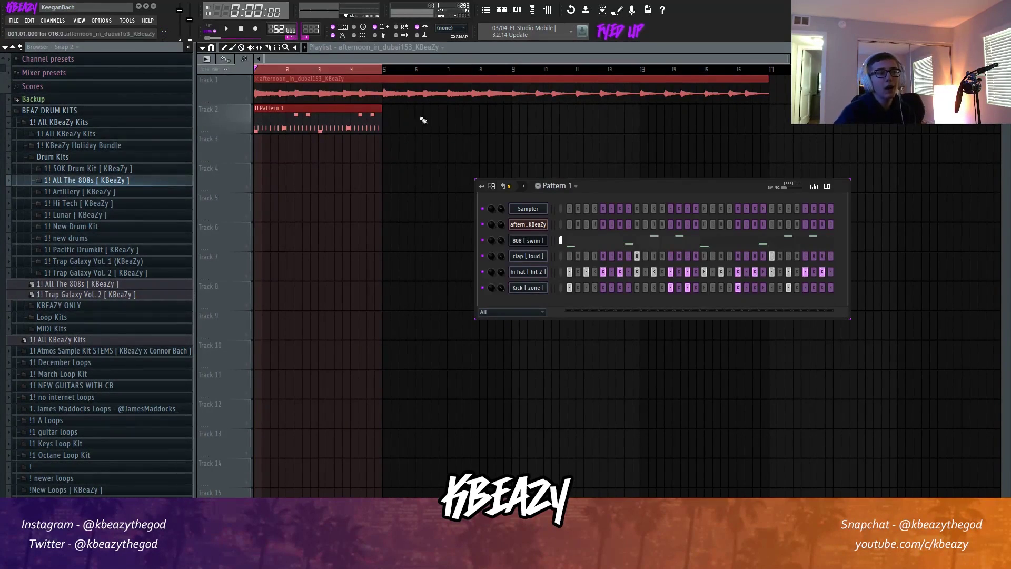
{"action": "left_click", "coordinate": [78, 157]}
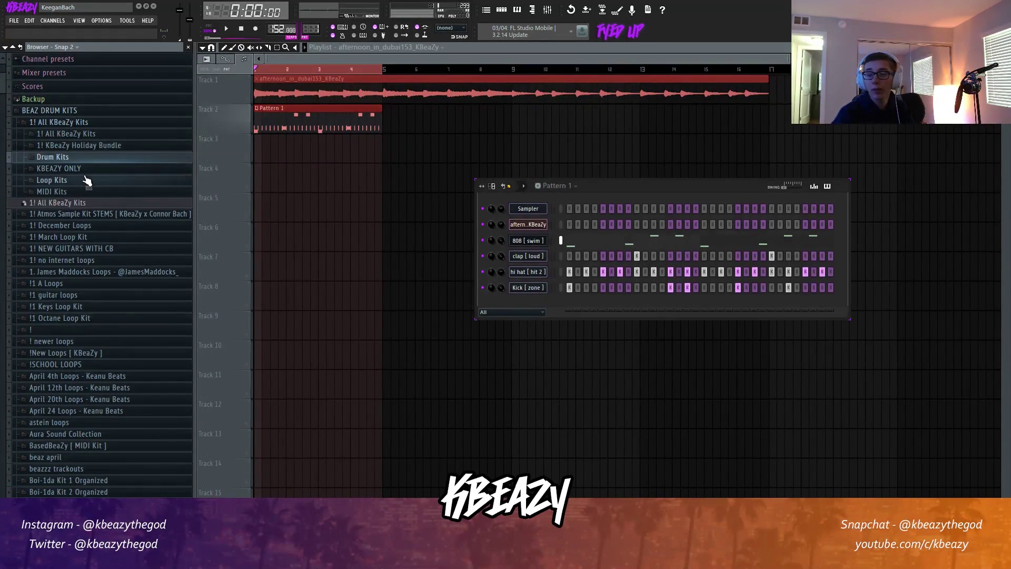
{"action": "left_click", "coordinate": [64, 182]}
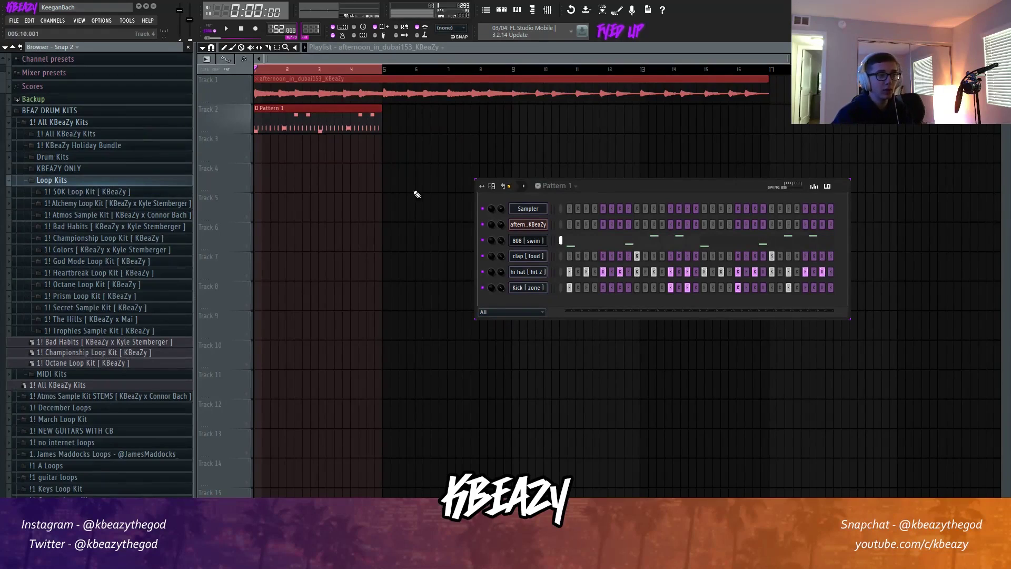
Move the C5 note in both bars of the 808 [ swim ] line one step earlier and show the playlist.
{"action": "left_click", "coordinate": [518, 11]}
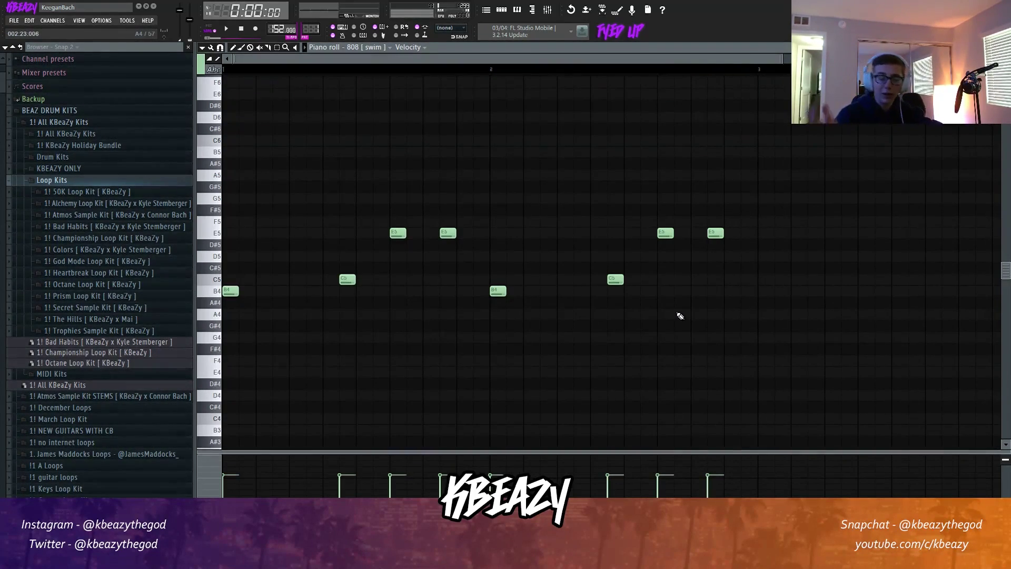
{"action": "left_click_drag", "start_coordinate": [784, 309], "coordinate": [211, 185], "text": "ctrl"}
{"action": "key", "text": "ctrl+d"}
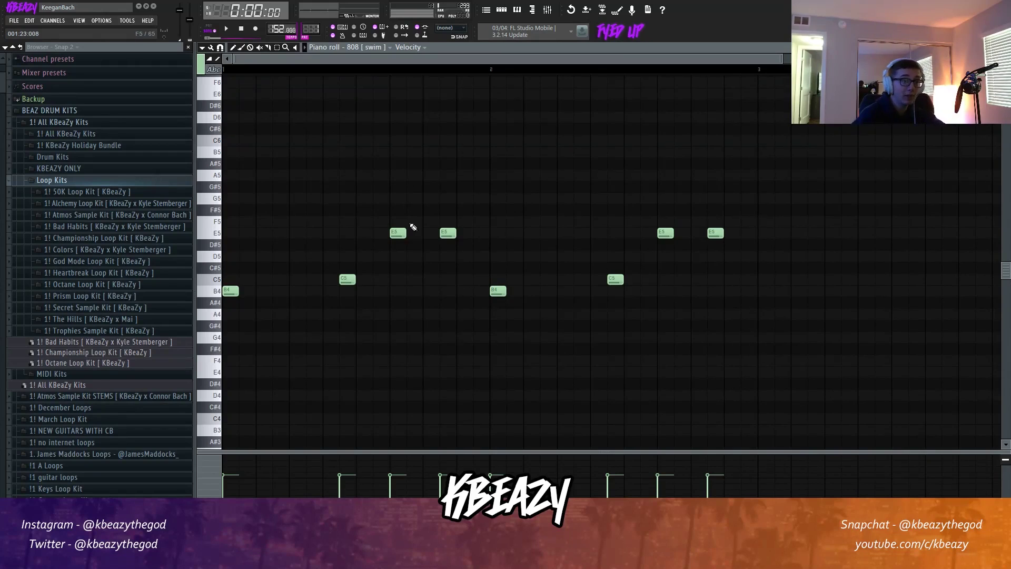
{"action": "left_click", "coordinate": [335, 279]}
{"action": "left_click", "coordinate": [647, 279]}
{"action": "right_click", "coordinate": [651, 278]}
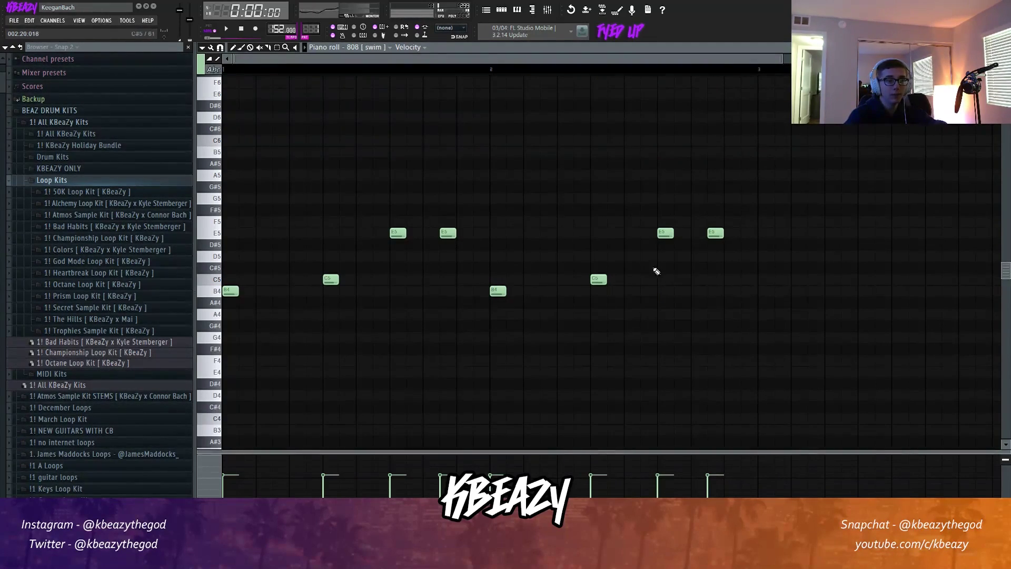
{"action": "left_click", "coordinate": [485, 9]}
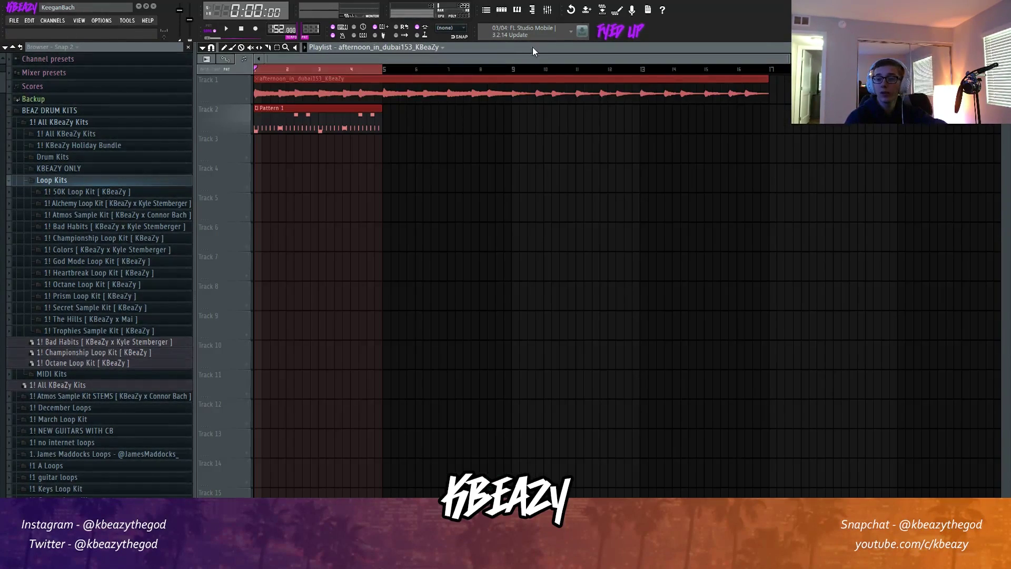
Review the 808 [ swim ] notes, then reopen the All The 808s kit folder in the browser with the playlist showing.
{"action": "left_click", "coordinate": [525, 14]}
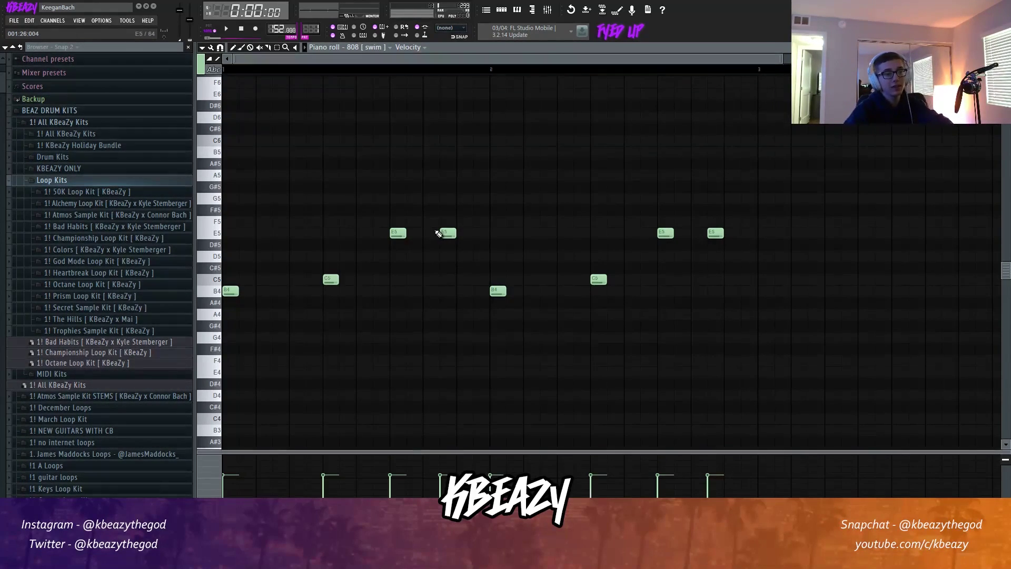
{"action": "left_click_drag", "start_coordinate": [782, 320], "coordinate": [219, 132]}
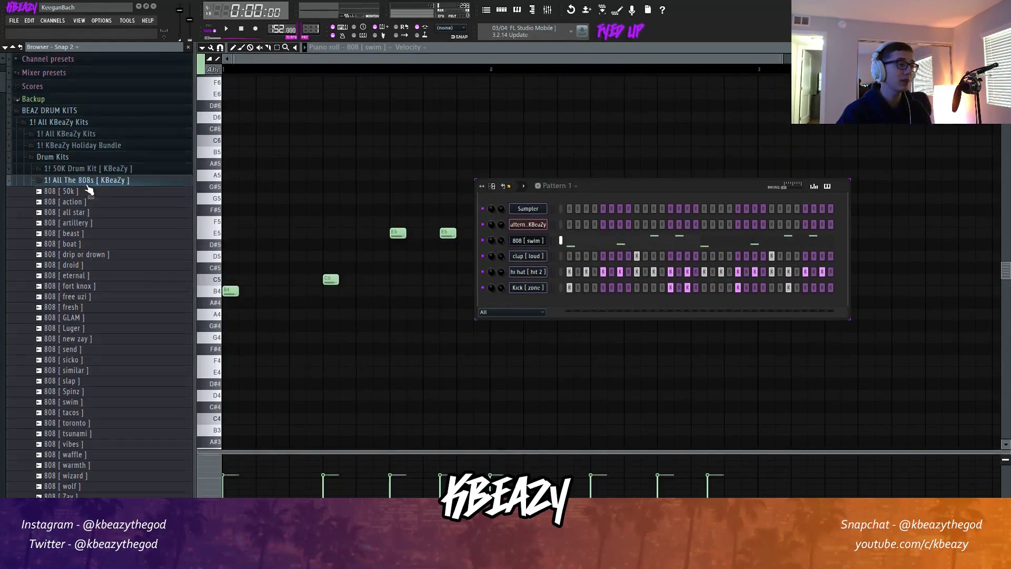
{"action": "left_click", "coordinate": [487, 10]}
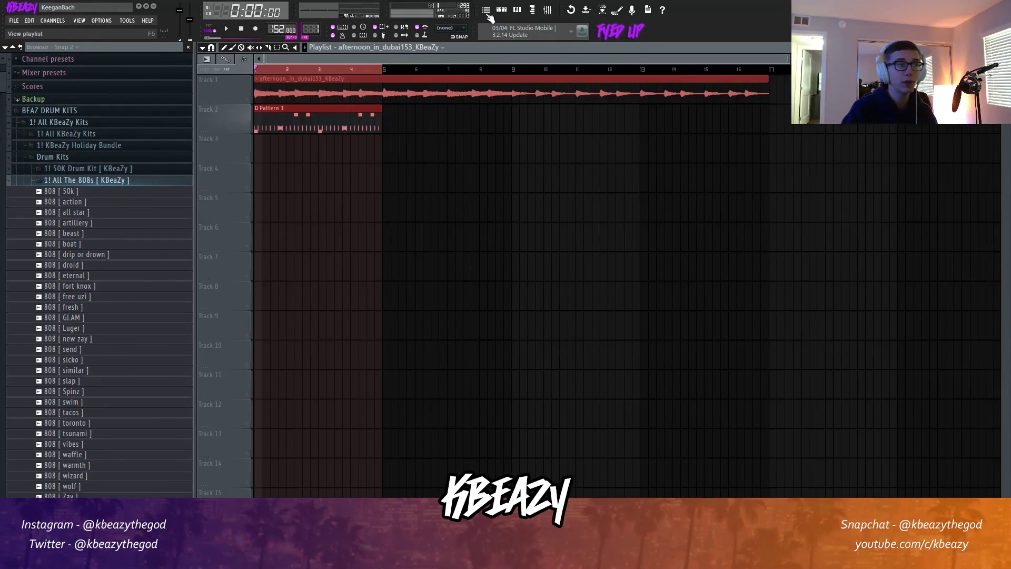